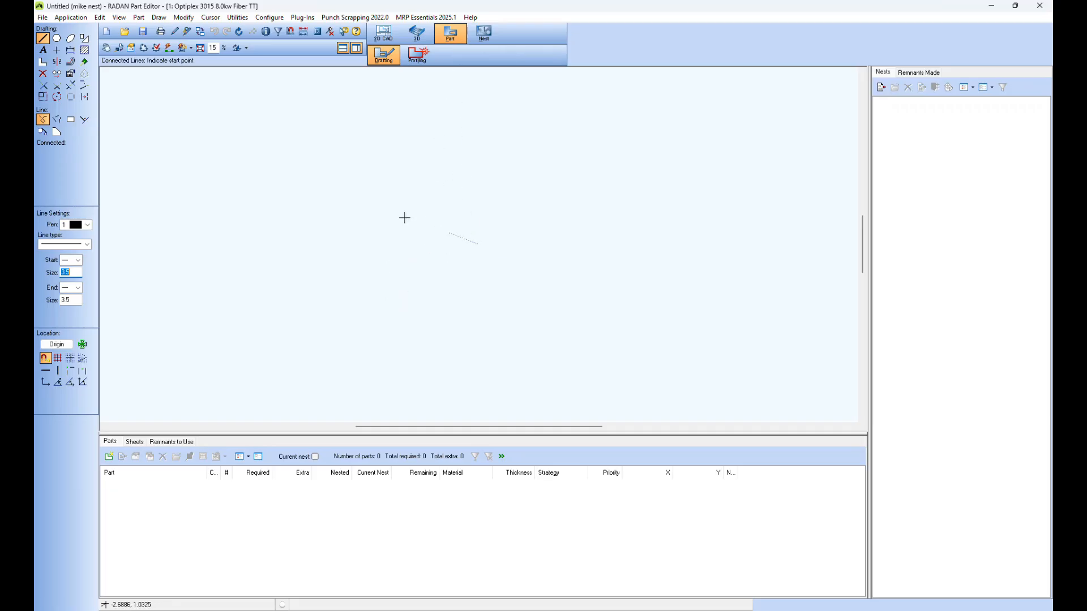
Open Profile011.dxf from the DXF files in the 2D-CAD folder and cancel the new part settings.
{"action": "left_click", "coordinate": [125, 31]}
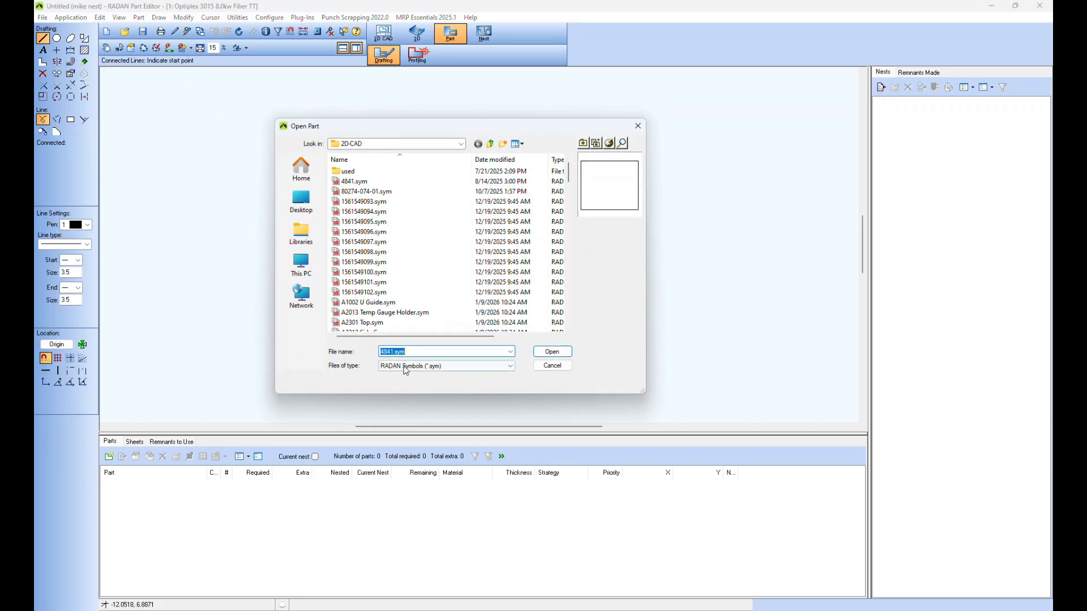
{"action": "left_click", "coordinate": [510, 367]}
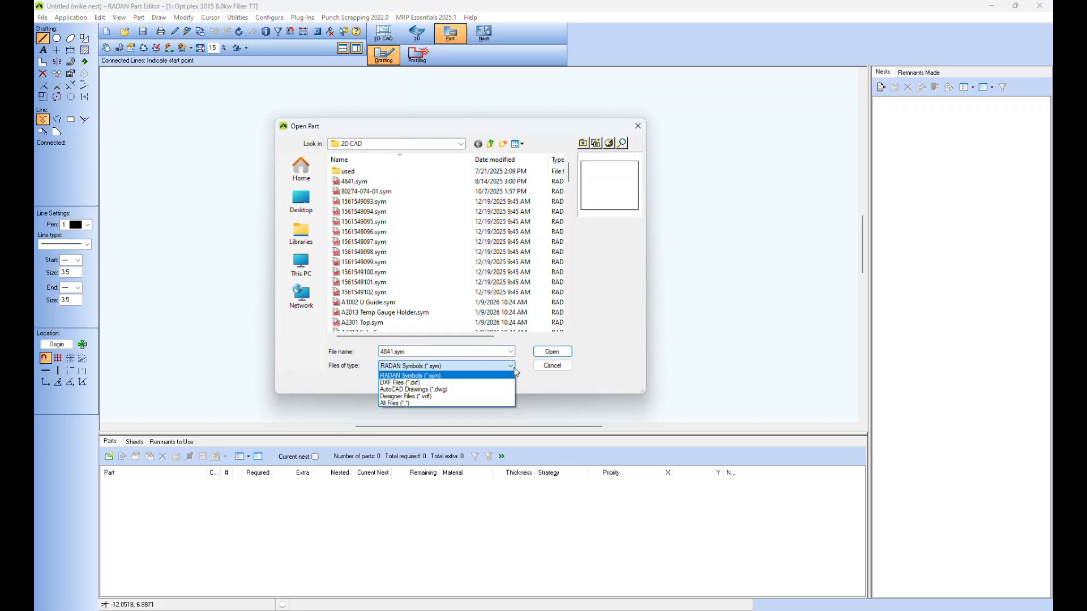
{"action": "left_click", "coordinate": [414, 384]}
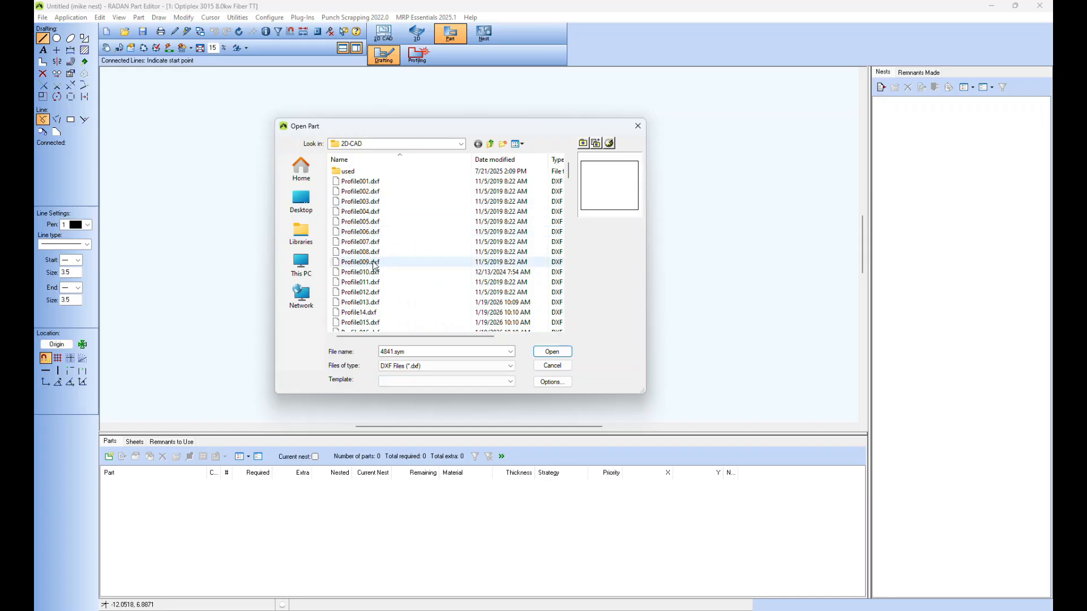
{"action": "left_click", "coordinate": [373, 283]}
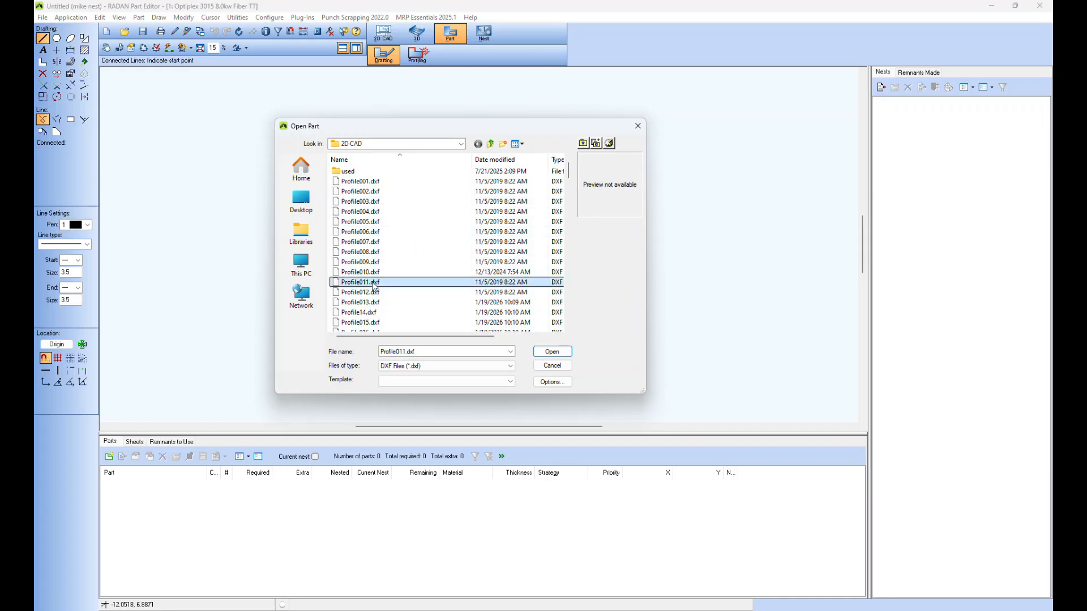
{"action": "left_click", "coordinate": [557, 352]}
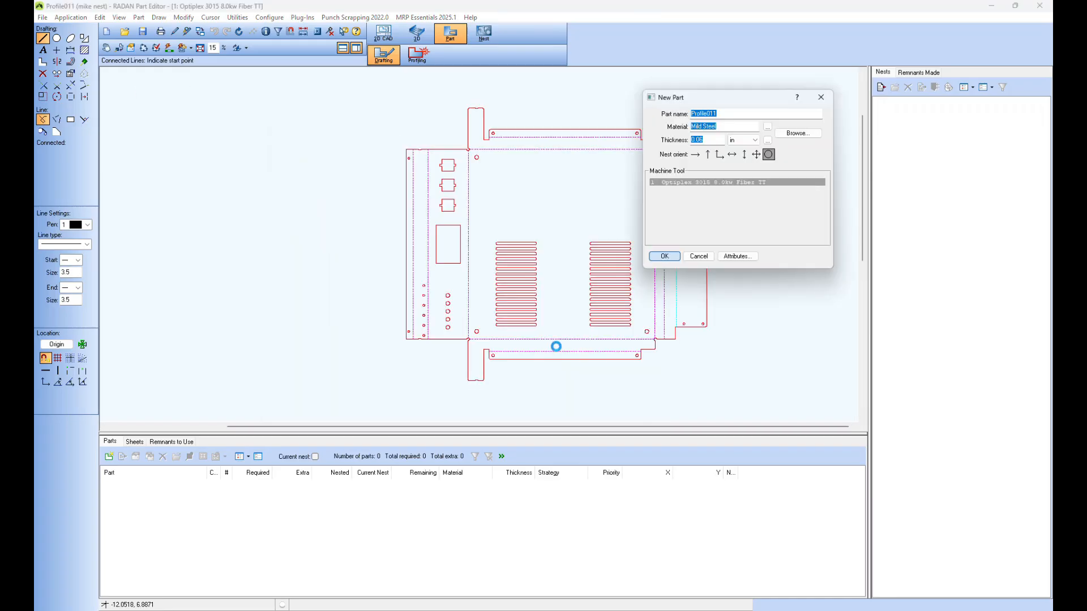
{"action": "left_click_drag", "start_coordinate": [719, 98], "coordinate": [826, 90]}
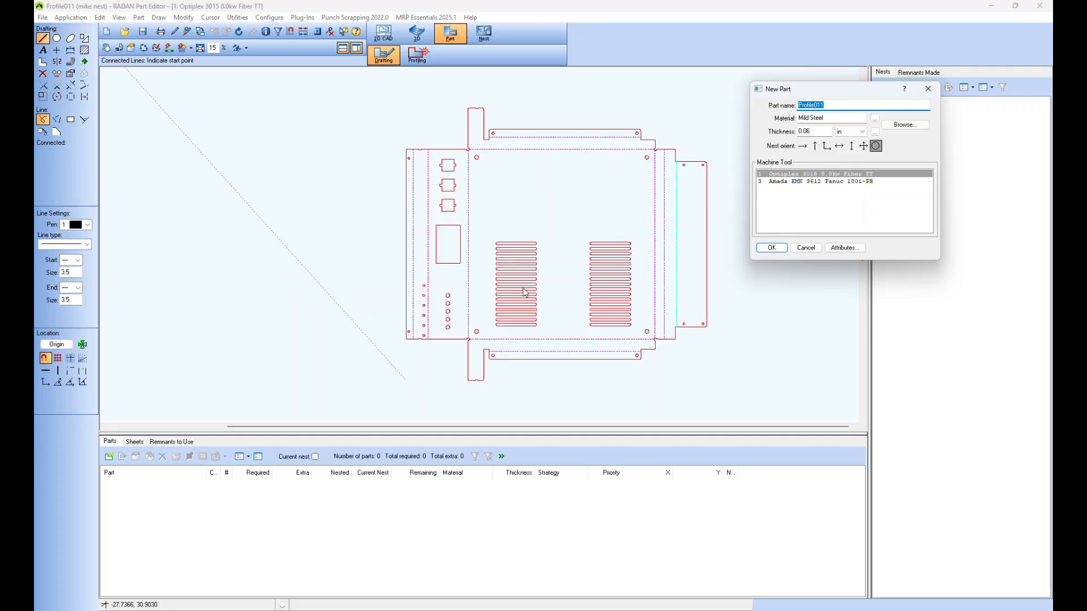
{"action": "left_click", "coordinate": [804, 248]}
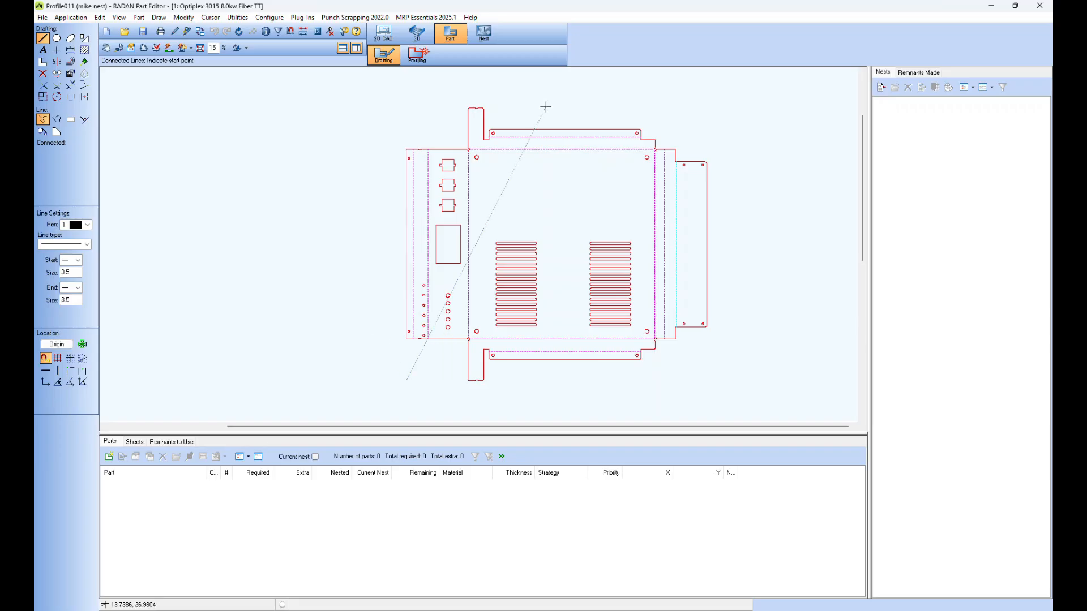
In the 2D import options, edit the mapping for any layer, colour and linetype so that everything converts to pen 1.
{"action": "left_click", "coordinate": [126, 32]}
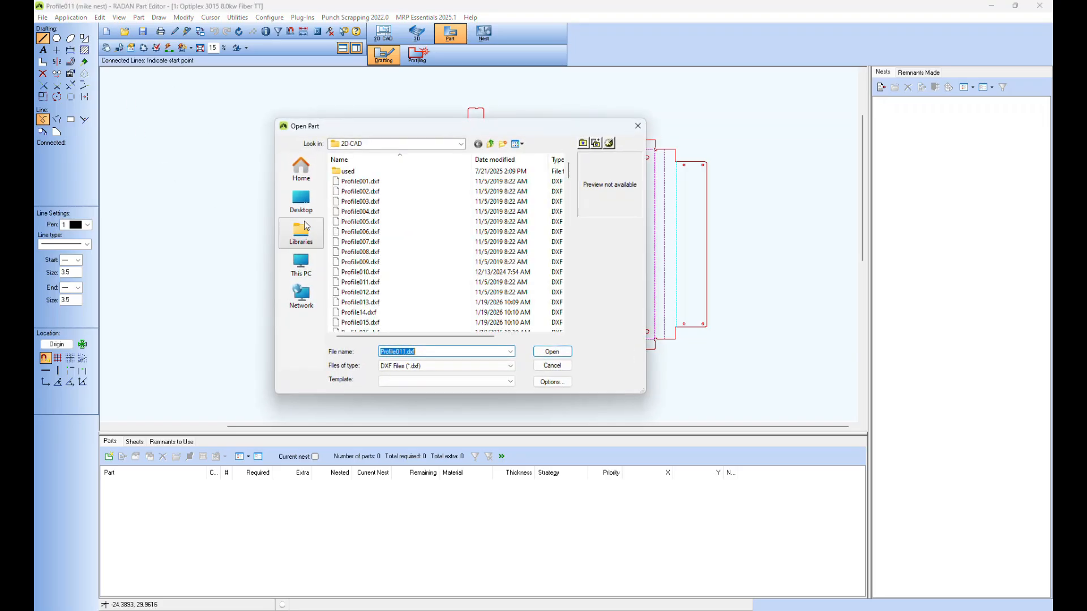
{"action": "left_click", "coordinate": [557, 384]}
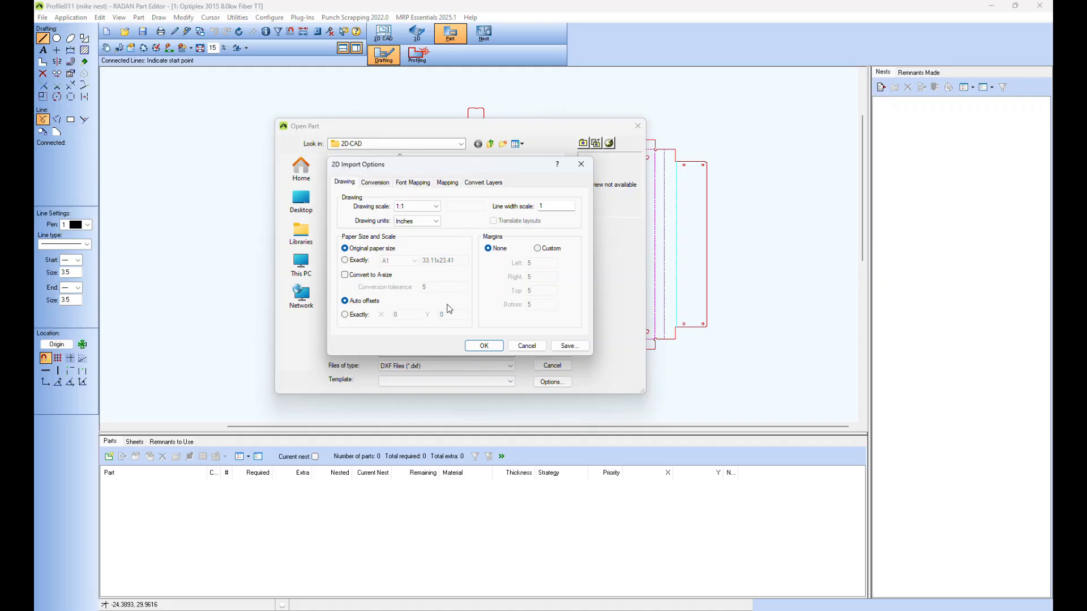
{"action": "left_click", "coordinate": [453, 183]}
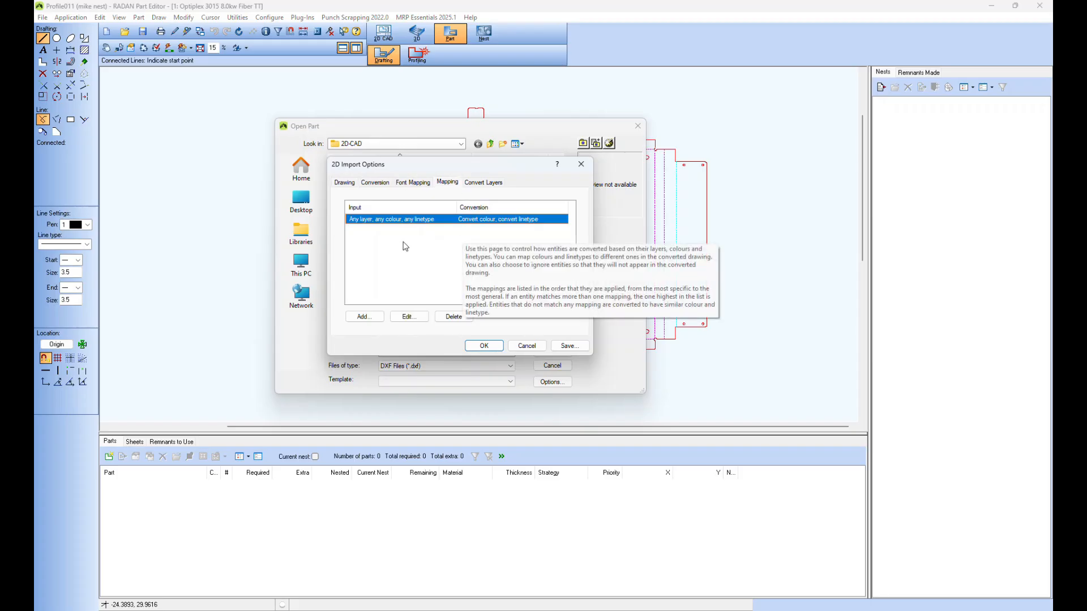
{"action": "left_click", "coordinate": [404, 318]}
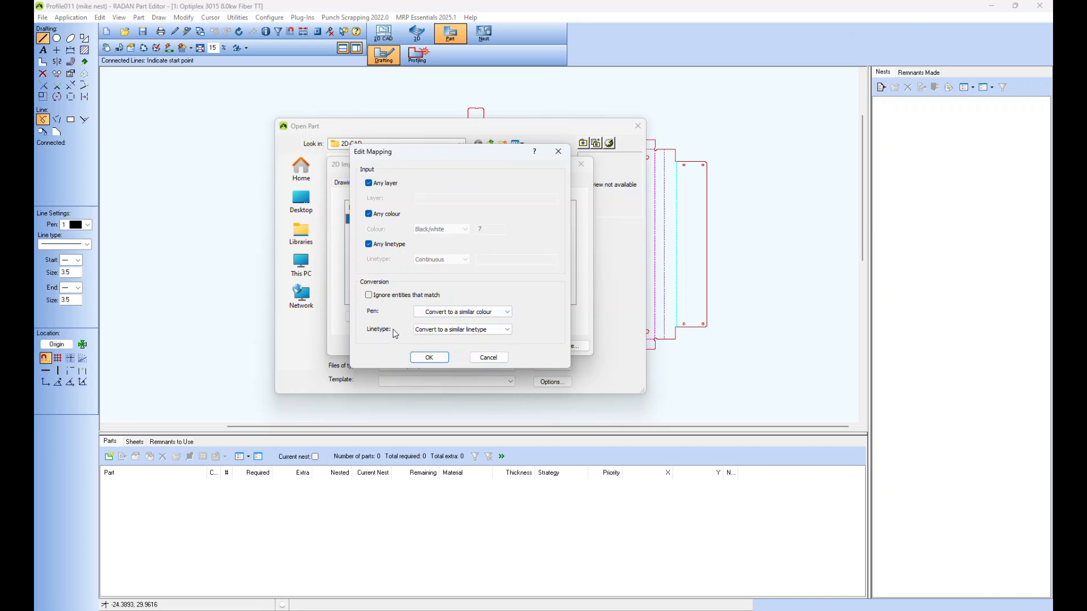
{"action": "left_click", "coordinate": [507, 313]}
{"action": "key", "text": "Down"}
{"action": "key", "text": "Down"}
{"action": "key", "text": "Return"}
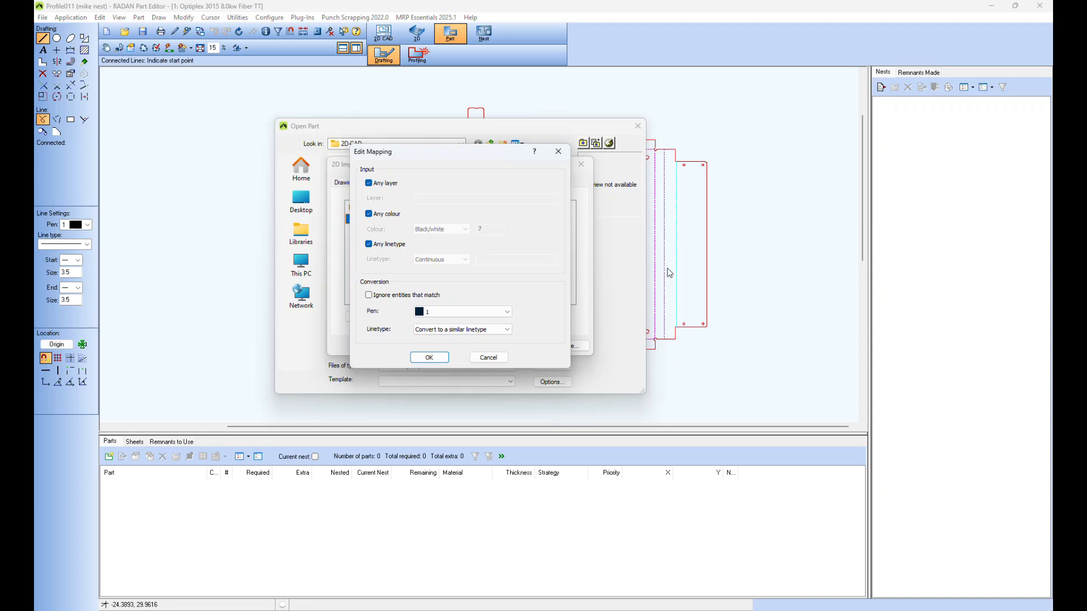
{"action": "left_click", "coordinate": [445, 358]}
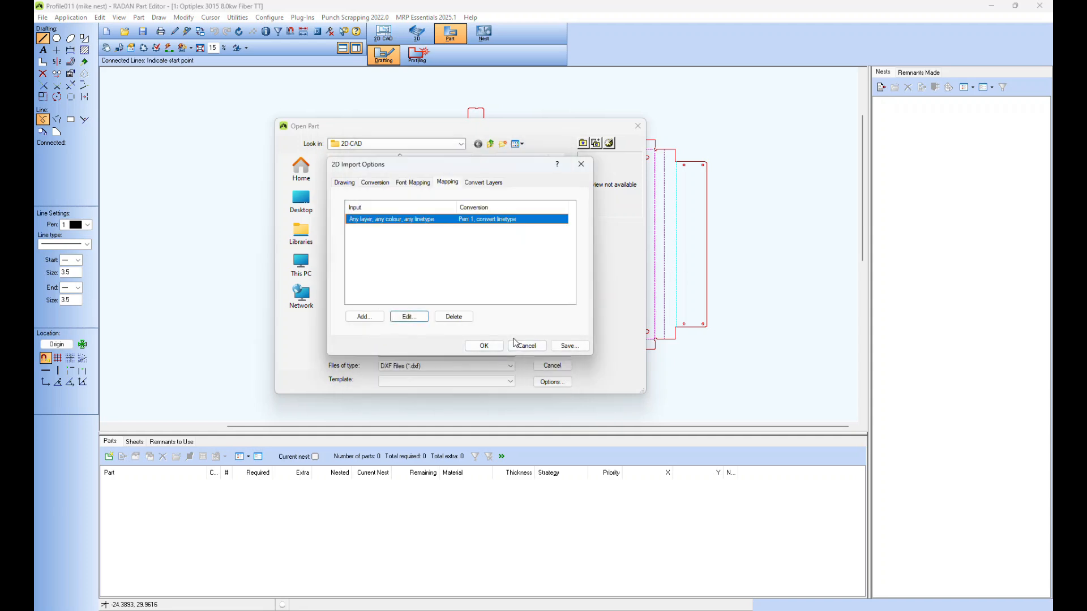
{"action": "left_click", "coordinate": [485, 346]}
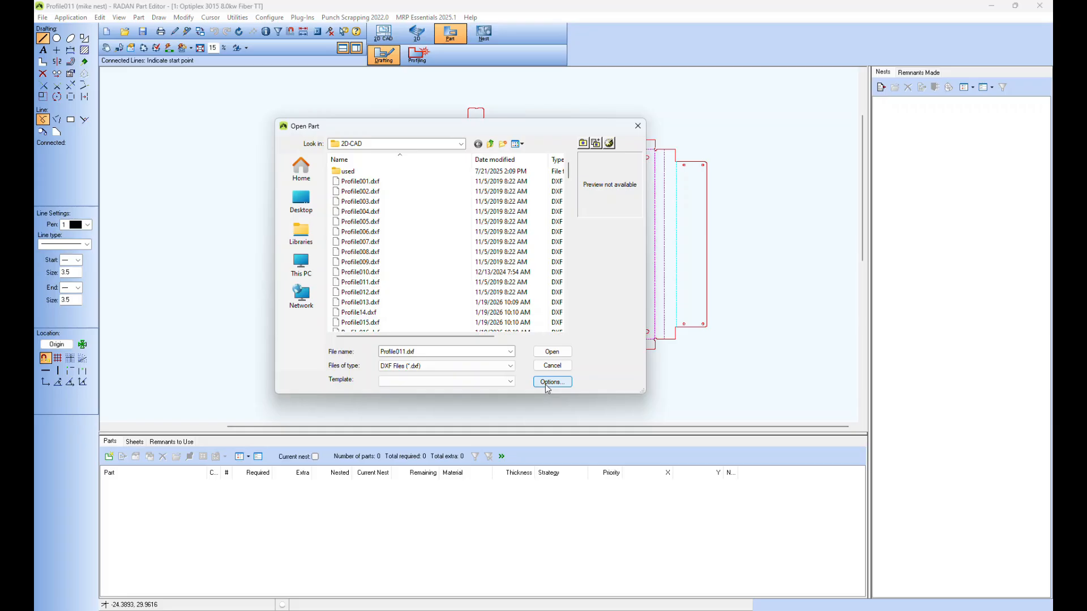
Reimport Profile011.dxf without saving the current part, accept the new part settings, and check whether its geometry is closed.
{"action": "left_click", "coordinate": [553, 352]}
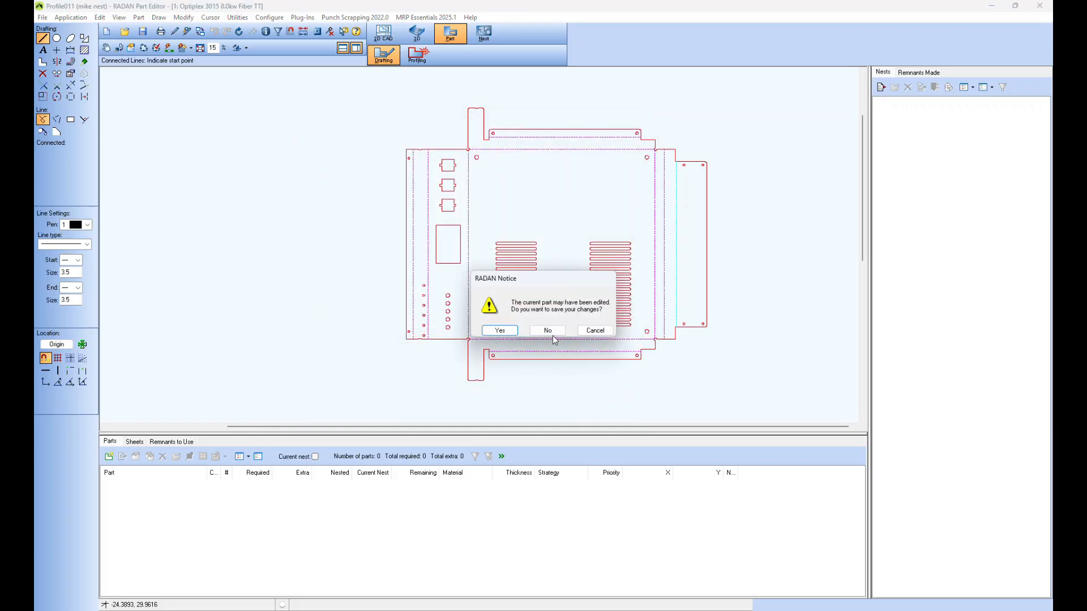
{"action": "left_click", "coordinate": [550, 332]}
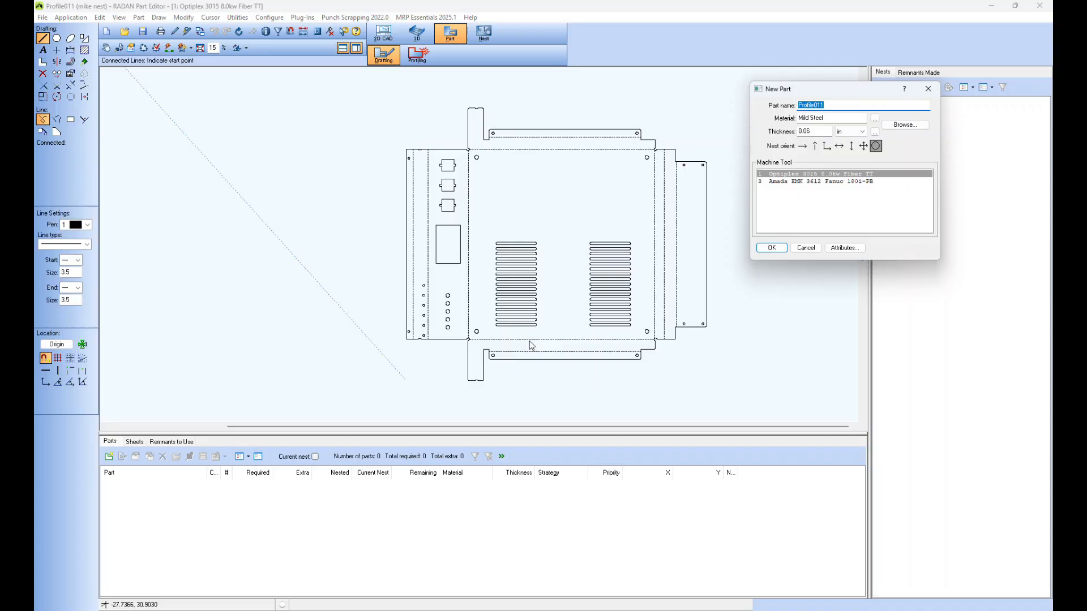
{"action": "left_click", "coordinate": [771, 248]}
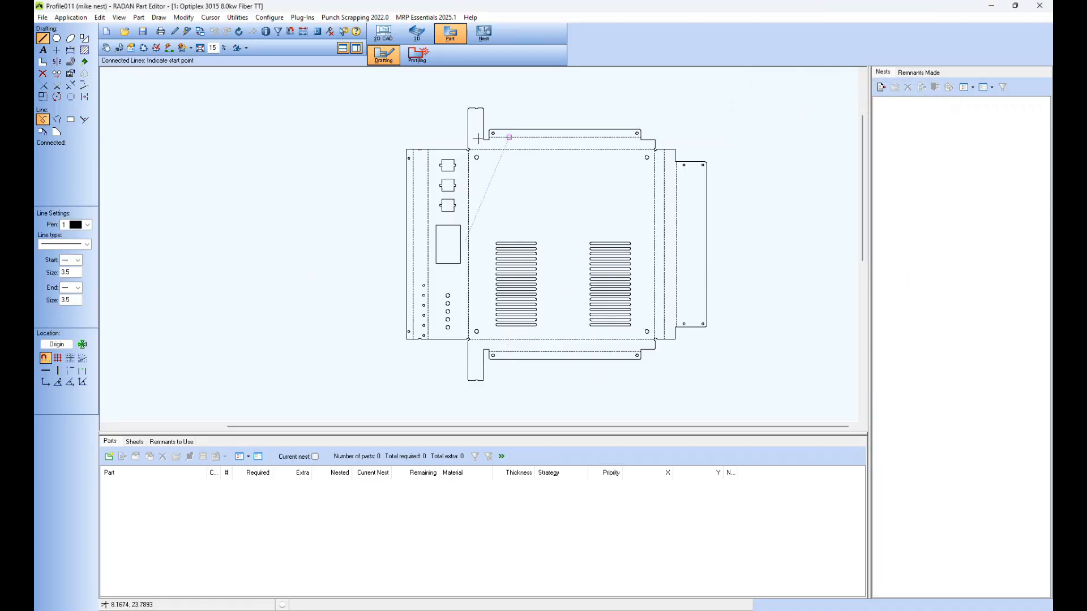
{"action": "left_click", "coordinate": [157, 50]}
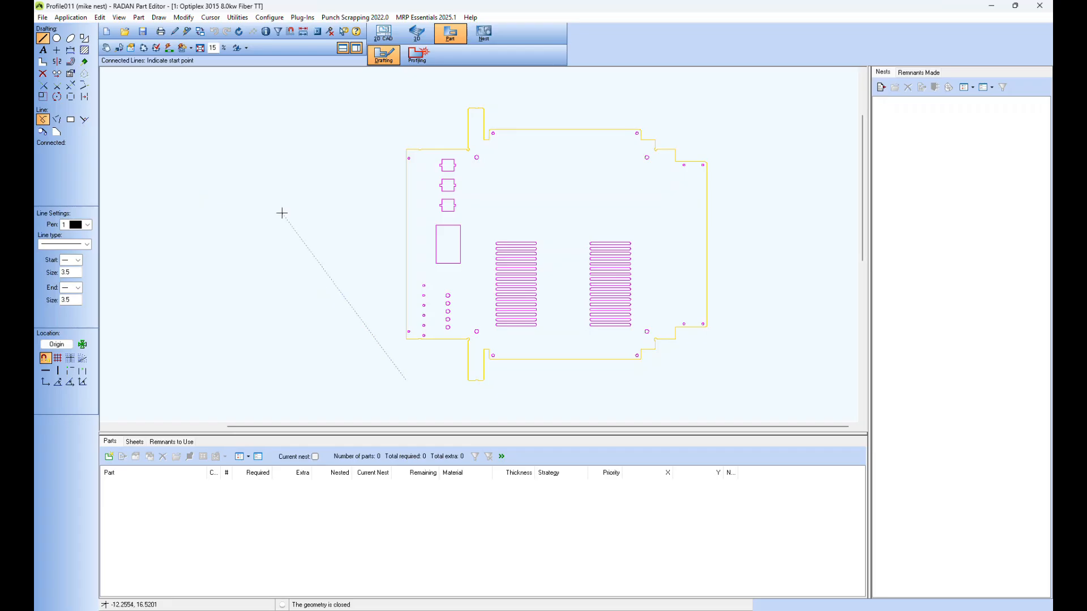
{"action": "left_click", "coordinate": [183, 46]}
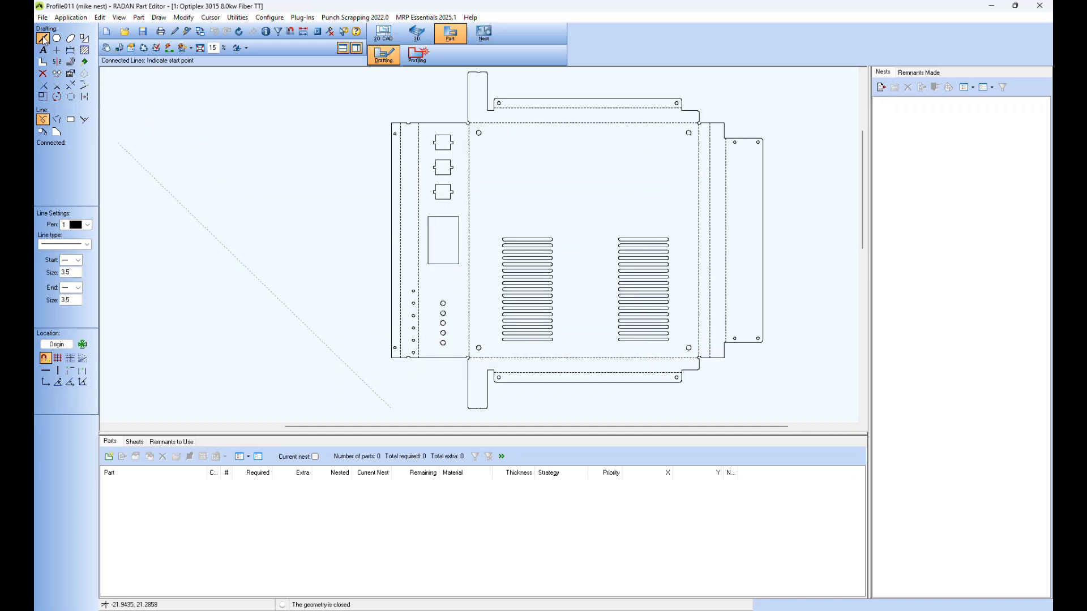
Draw a horizontal line in the blank area above the two slot groups and check the part for open geometry.
{"action": "left_click", "coordinate": [511, 176]}
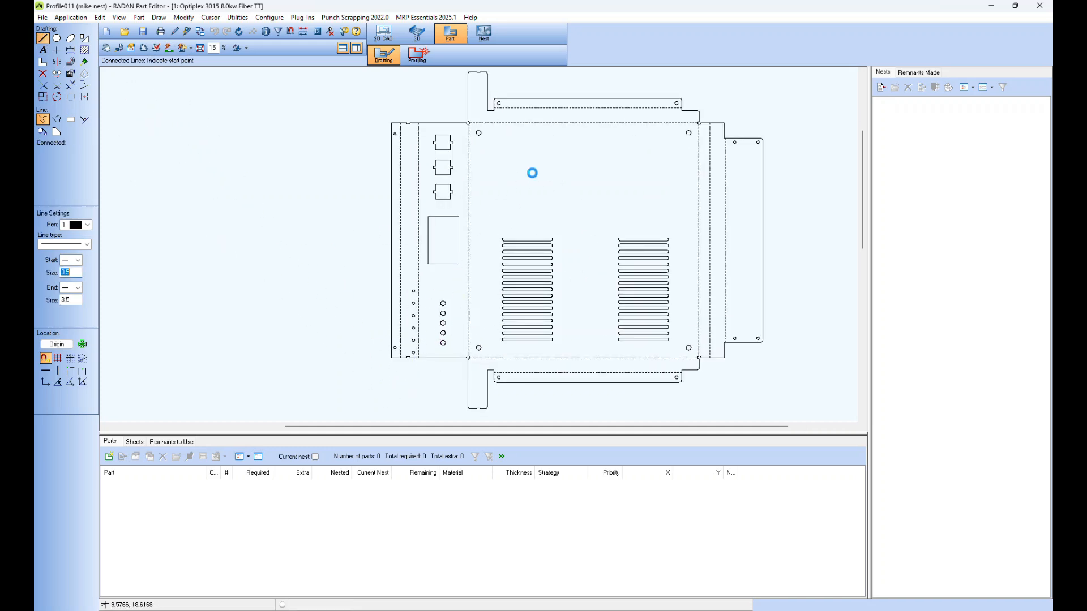
{"action": "left_click", "coordinate": [626, 175]}
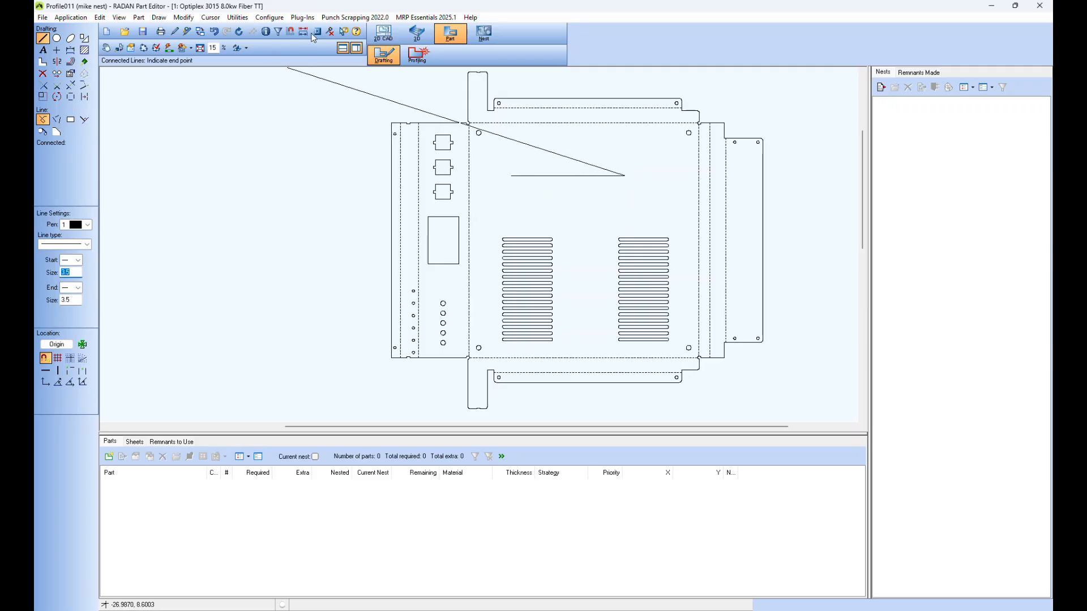
{"action": "left_click", "coordinate": [156, 48]}
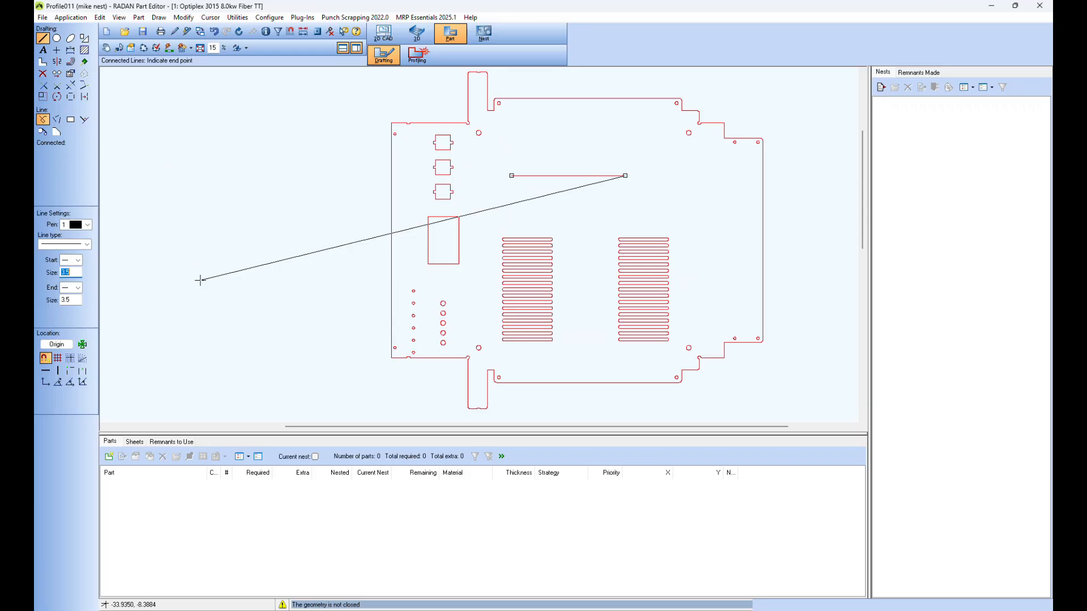
{"action": "key", "text": "Escape"}
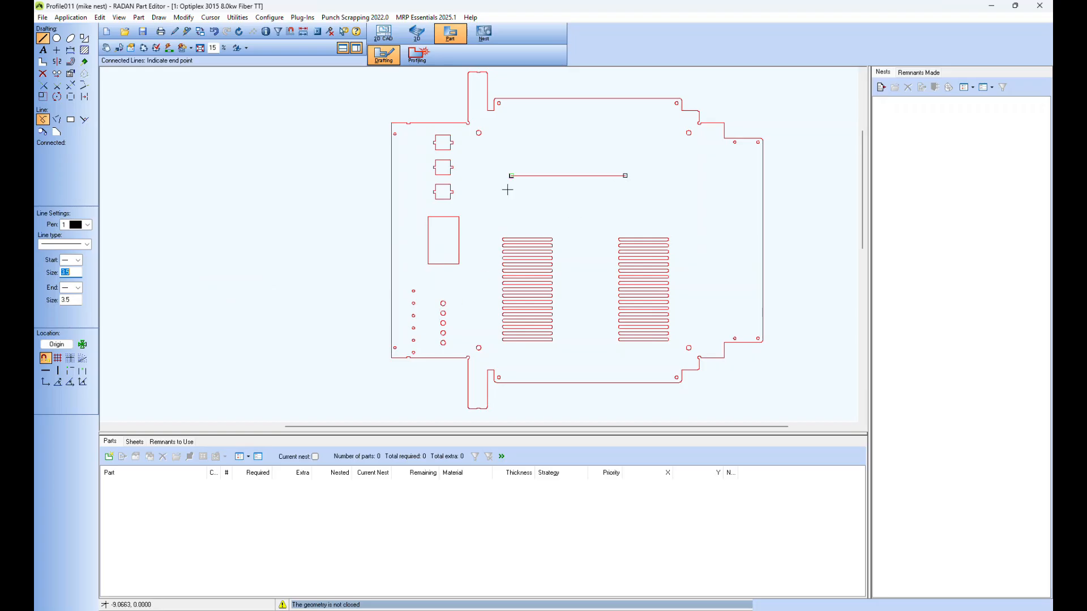
Recheck the open end of the line above the slot groups and delete the line.
{"action": "middle_click_drag", "start_coordinate": [506, 161], "coordinate": [512, 179]}
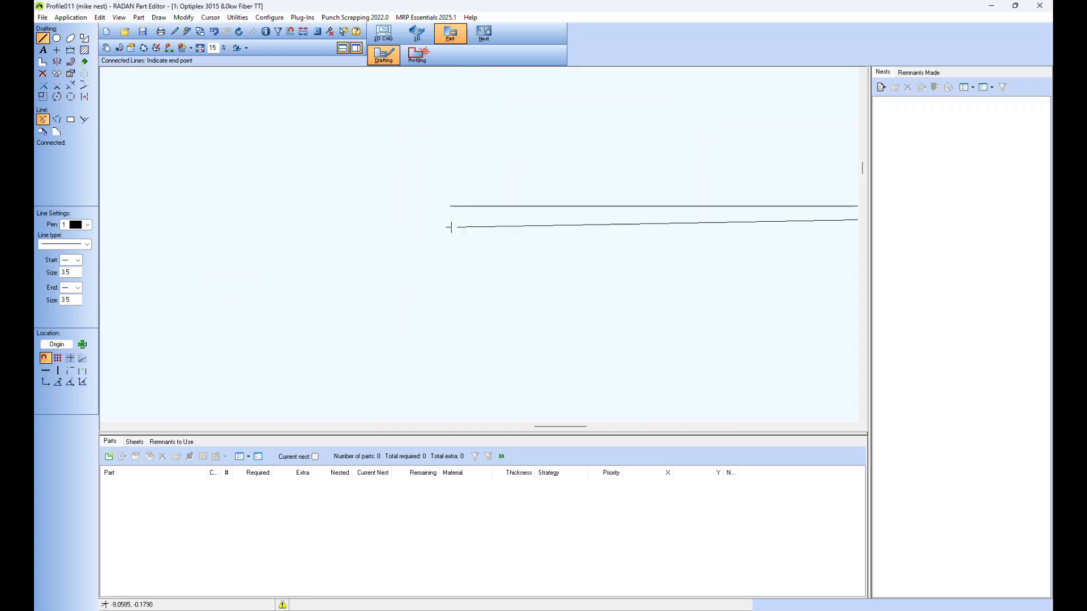
{"action": "left_click", "coordinate": [154, 48]}
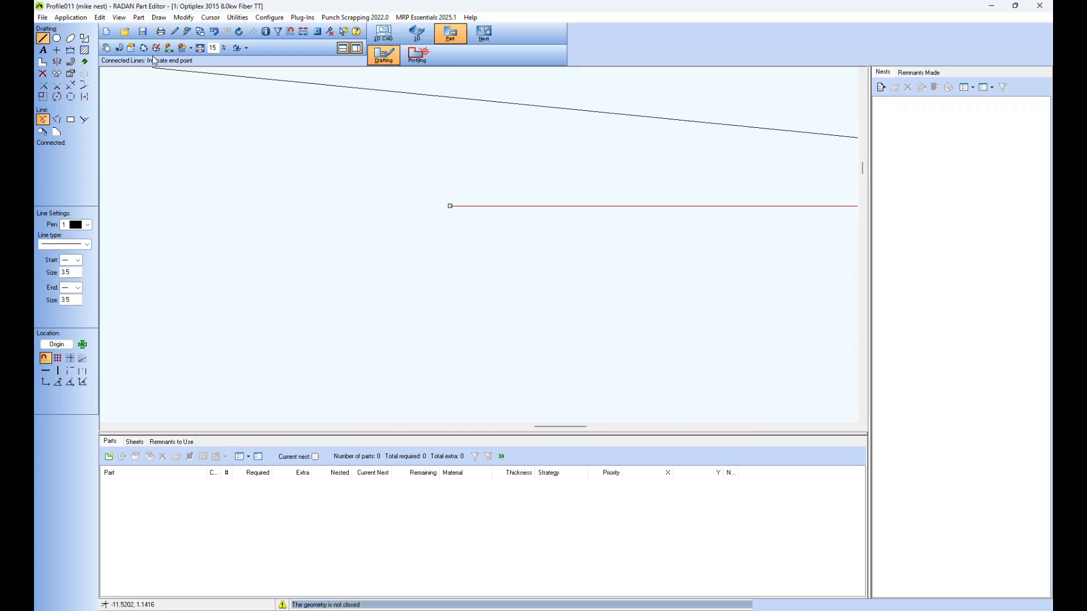
{"action": "middle_click", "coordinate": [371, 301]}
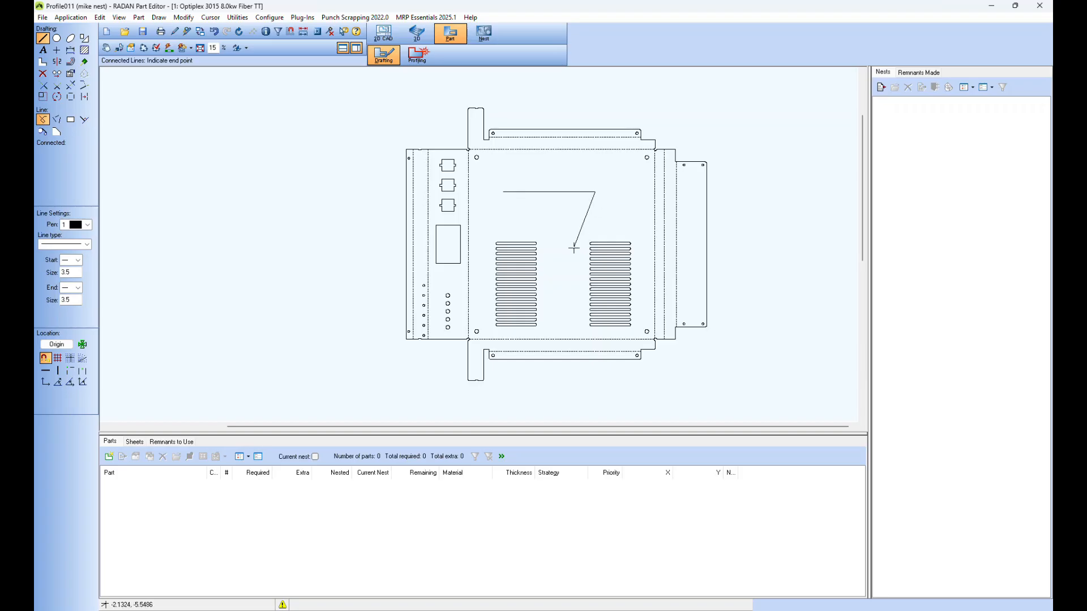
{"action": "left_click", "coordinate": [42, 73]}
{"action": "left_click", "coordinate": [556, 196]}
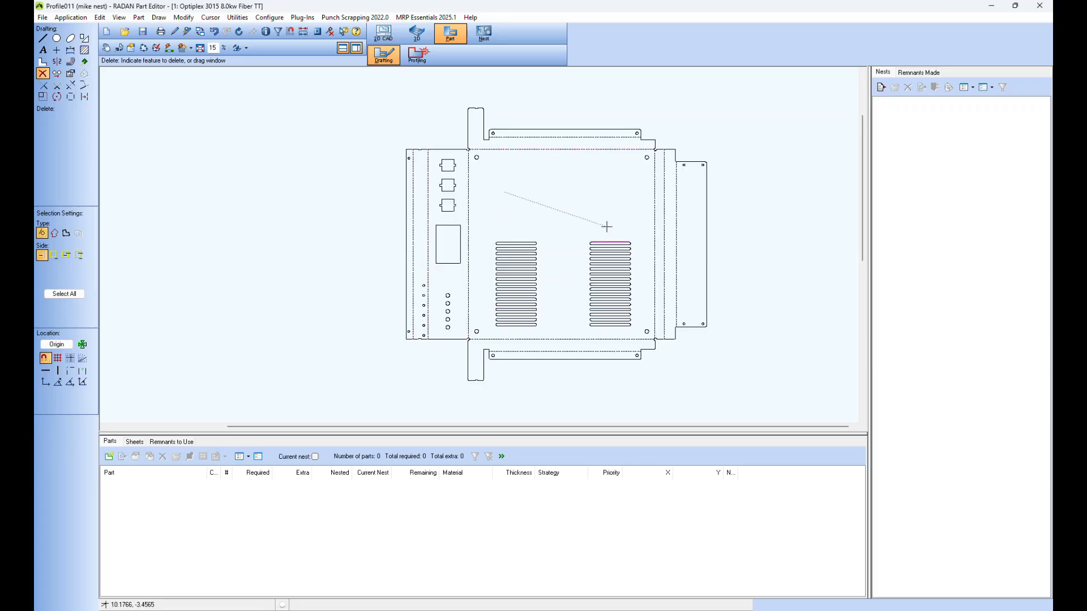
Change the drawing units in the 2D import options for Profile011.dxf.
{"action": "left_click", "coordinate": [124, 31]}
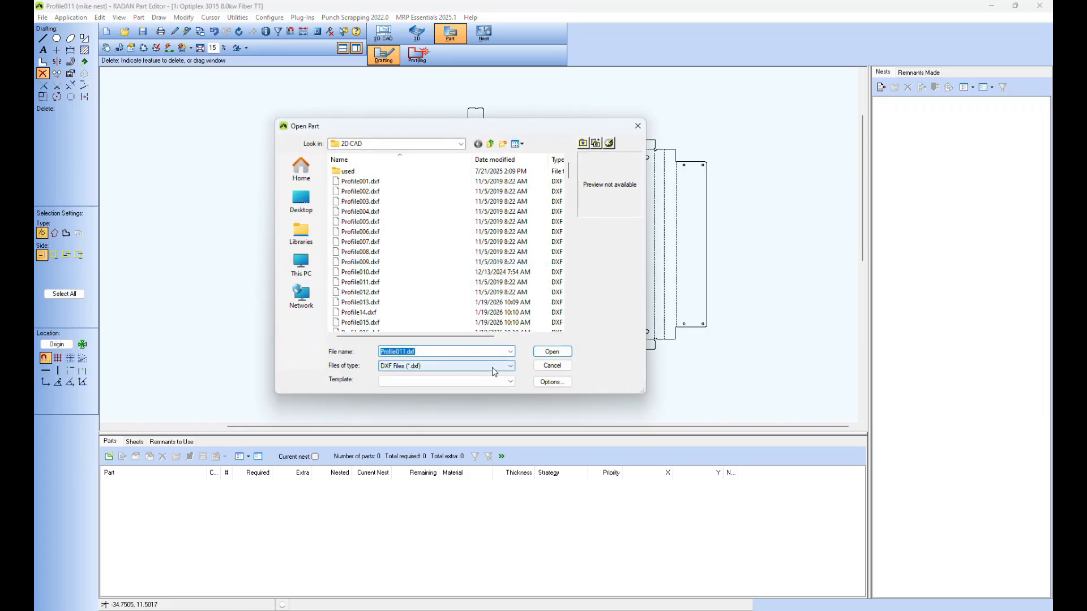
{"action": "left_click", "coordinate": [546, 382]}
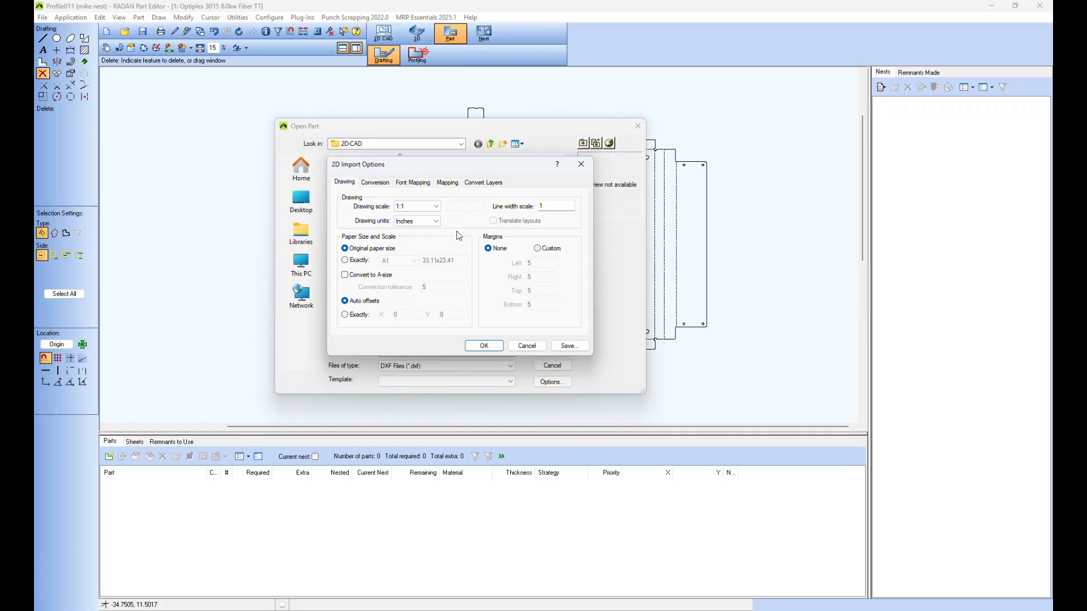
{"action": "left_click", "coordinate": [436, 220]}
{"action": "left_click", "coordinate": [421, 236]}
Review the import's conversion settings and its advanced data smoothing options.
{"action": "left_click", "coordinate": [375, 182]}
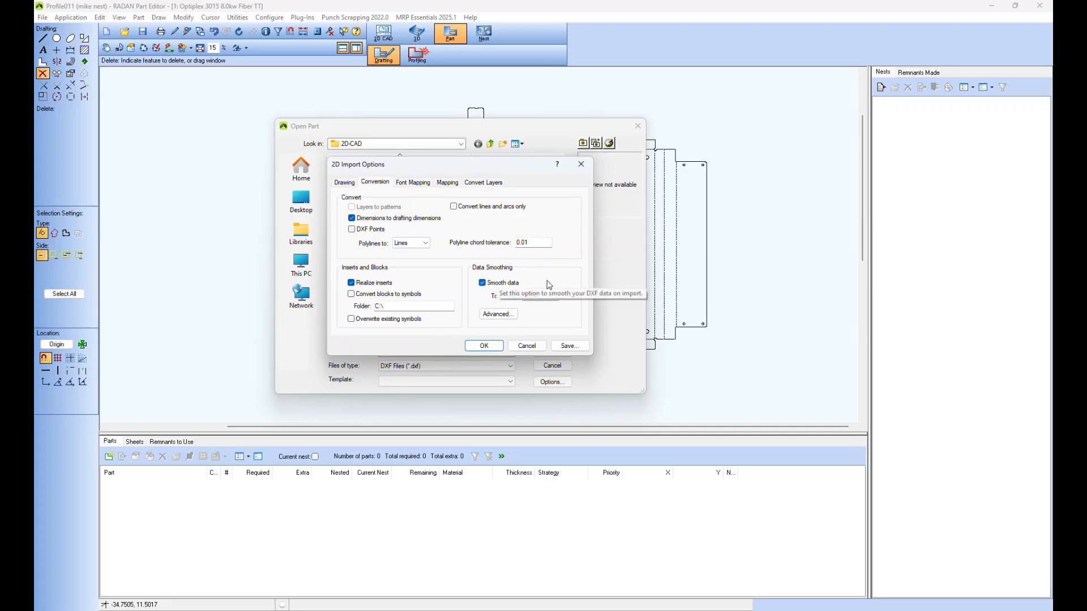
{"action": "left_click", "coordinate": [504, 315]}
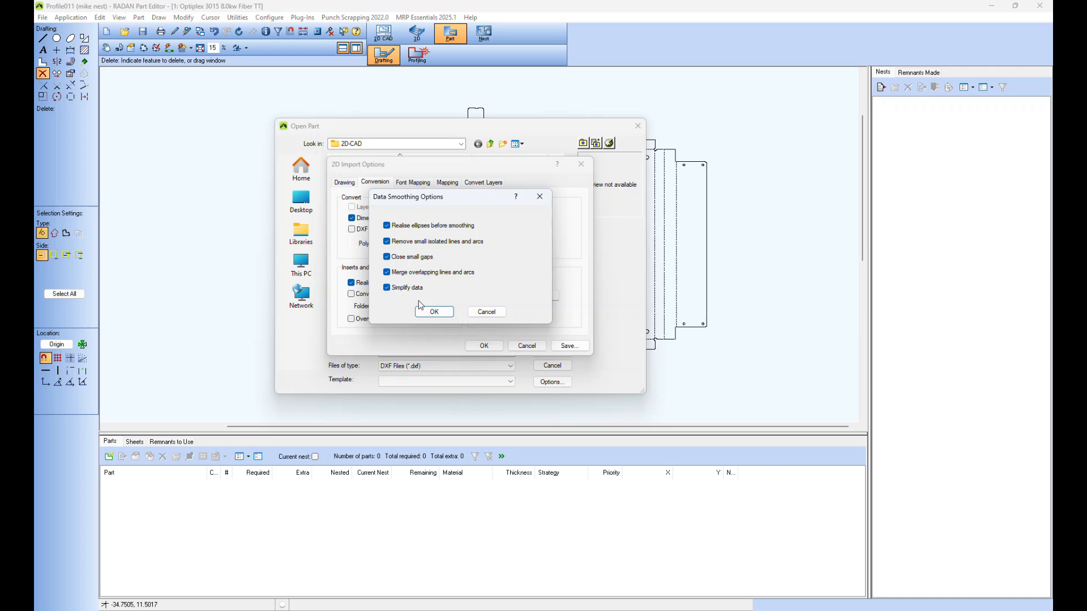
{"action": "left_click", "coordinate": [485, 311]}
Set the data smoothing tolerance to 1 and reimport Profile011.dxf without saving the current part.
{"action": "left_click_drag", "start_coordinate": [517, 172], "coordinate": [555, 159]}
{"action": "key", "text": "shift+Tab"}
{"action": "left_click", "coordinate": [589, 282]}
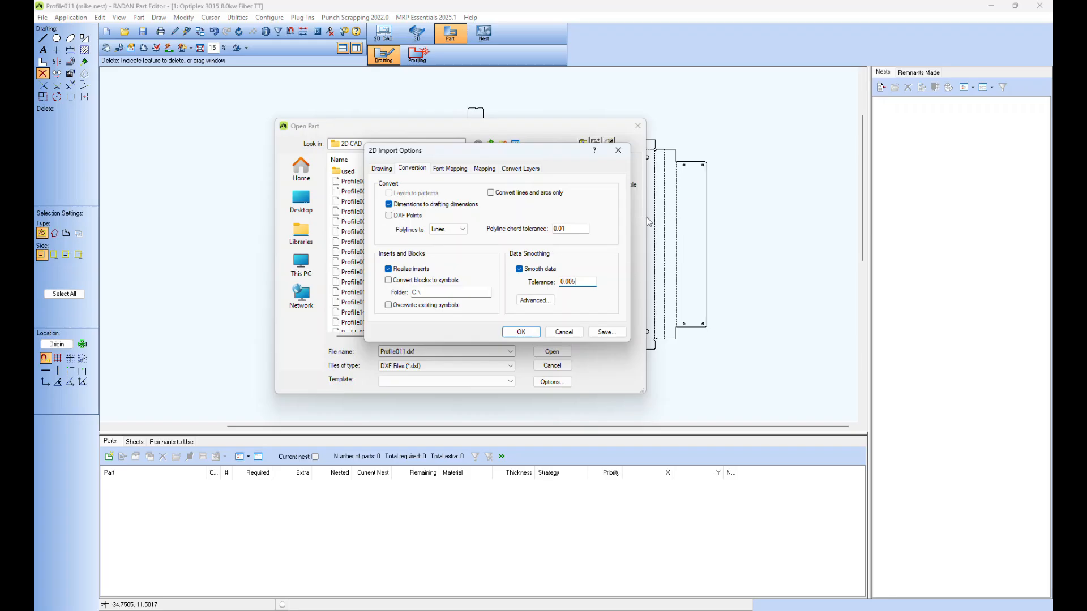
{"action": "double_click", "coordinate": [580, 283]}
{"action": "type", "text": "1"}
{"action": "left_click", "coordinate": [521, 335]}
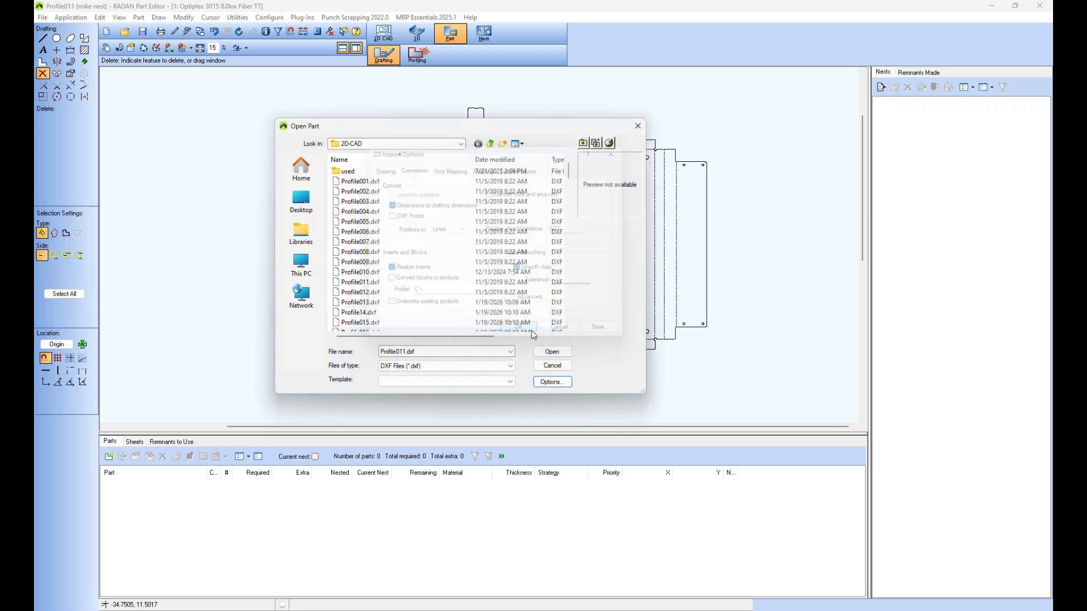
{"action": "left_click", "coordinate": [552, 352]}
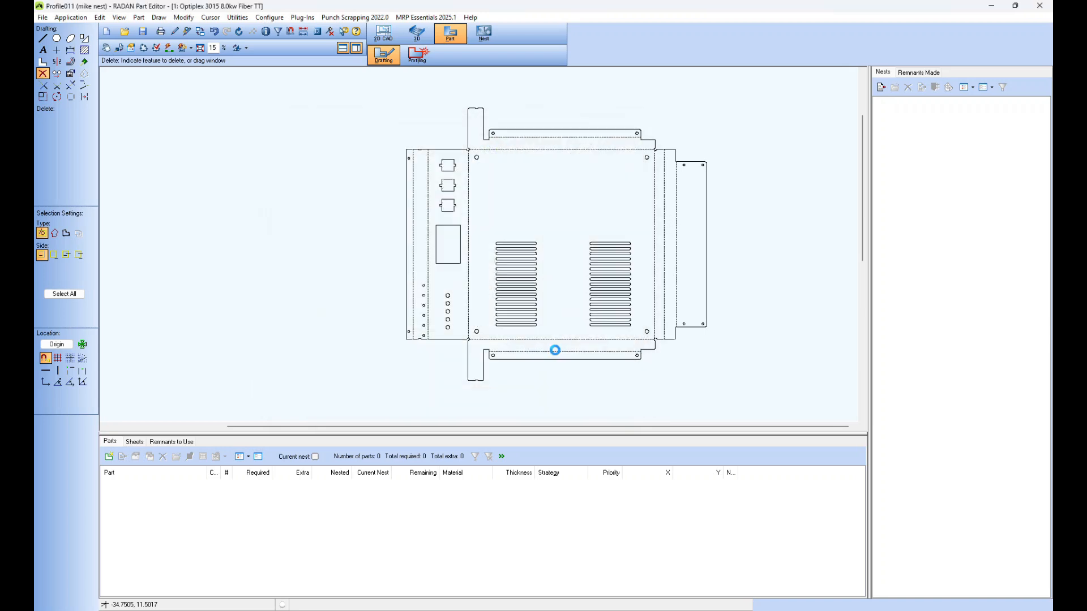
{"action": "left_click", "coordinate": [553, 332]}
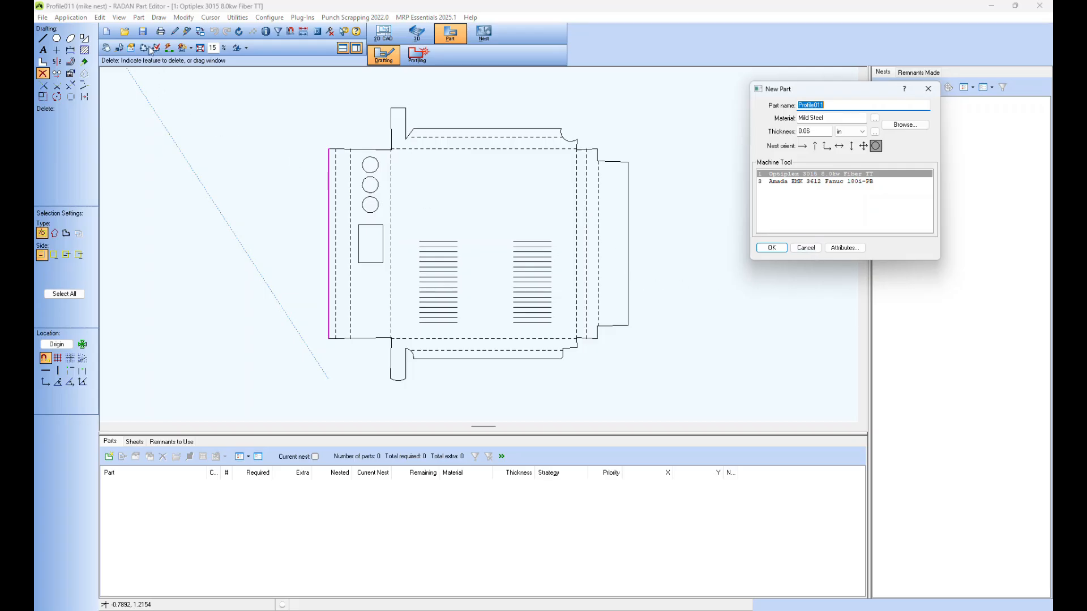
Cancel the new part setup and open the 2D import options for Profile011.dxf.
{"action": "left_click", "coordinate": [807, 251]}
{"action": "left_click", "coordinate": [125, 31]}
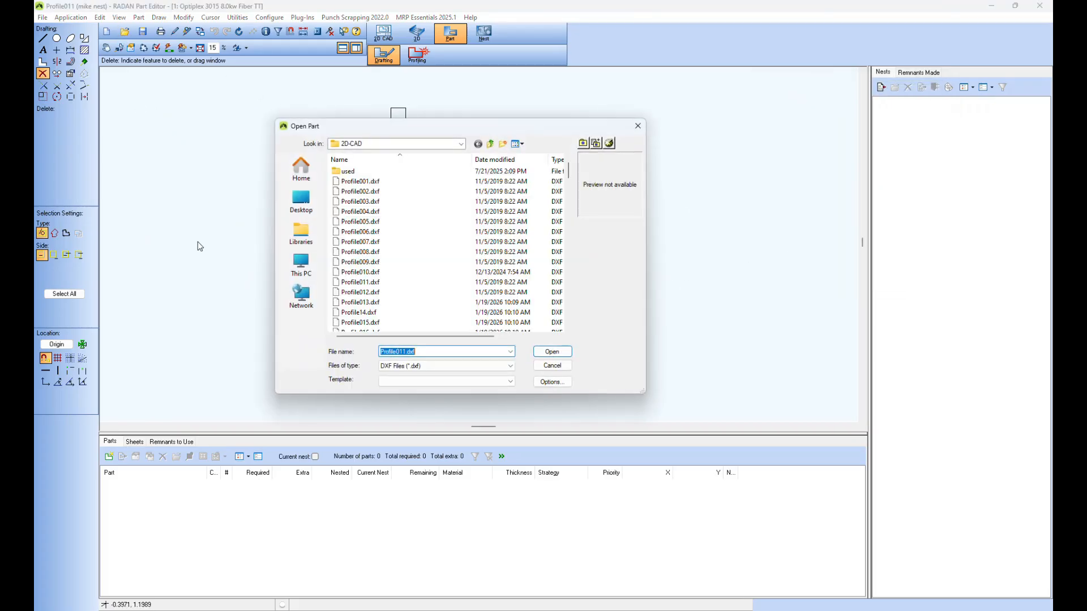
{"action": "left_click", "coordinate": [555, 383]}
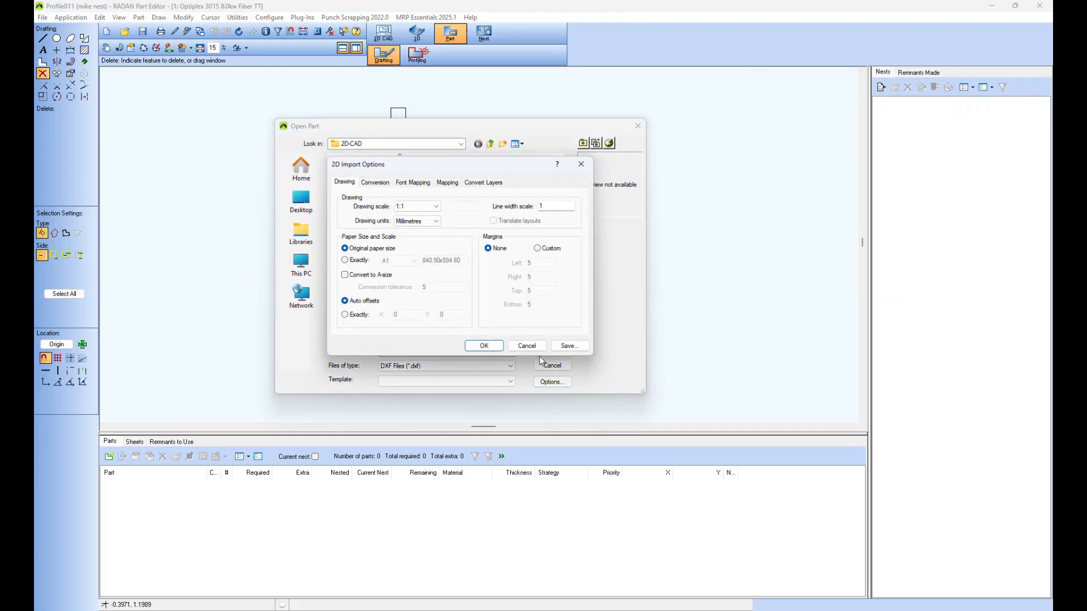
Set the data smoothing tolerance to .005 in the import's conversion settings.
{"action": "left_click", "coordinate": [376, 182]}
{"action": "left_click", "coordinate": [530, 295]}
{"action": "key", "text": "BackSpace"}
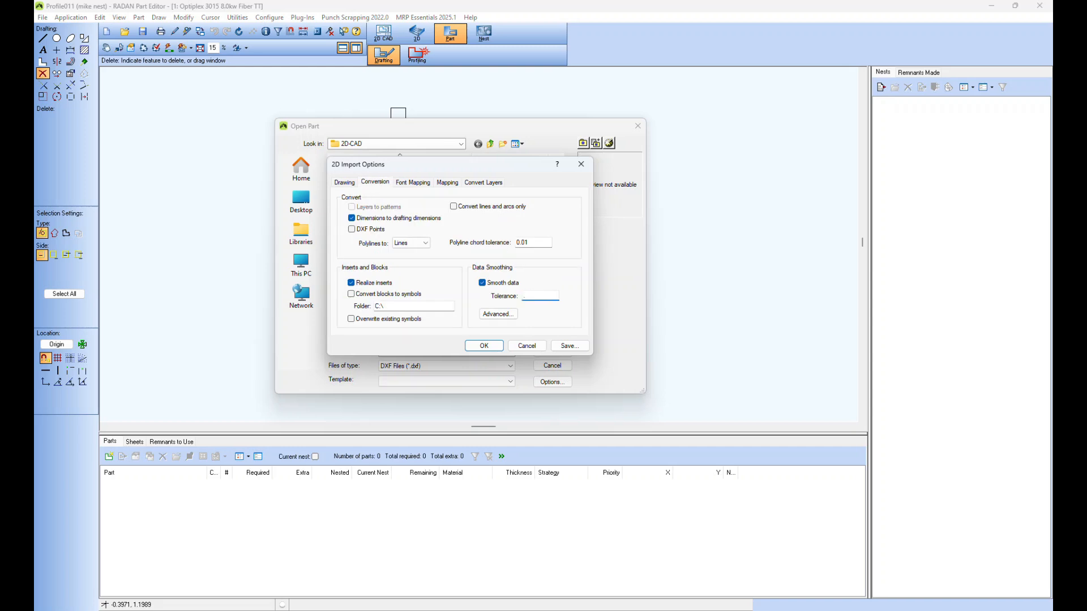
{"action": "type", "text": ".010"}
{"action": "key", "text": "BackSpace"}
{"action": "key", "text": "BackSpace"}
{"action": "type", "text": "05"}
Add an import mapping that converts red entities on any layer with any linetype to pen 5.
{"action": "left_click", "coordinate": [447, 182]}
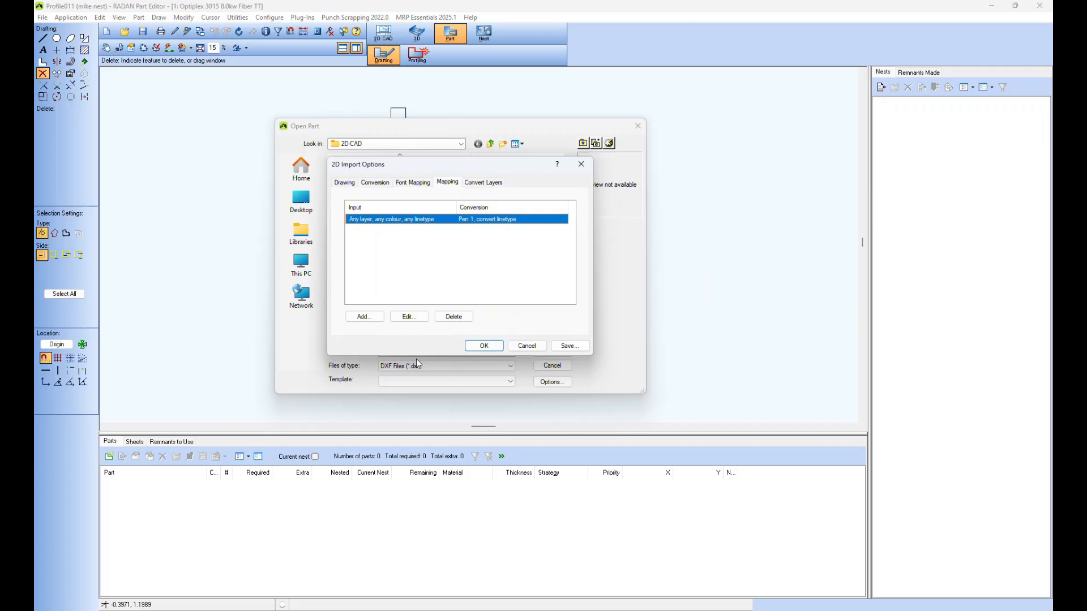
{"action": "left_click", "coordinate": [365, 320]}
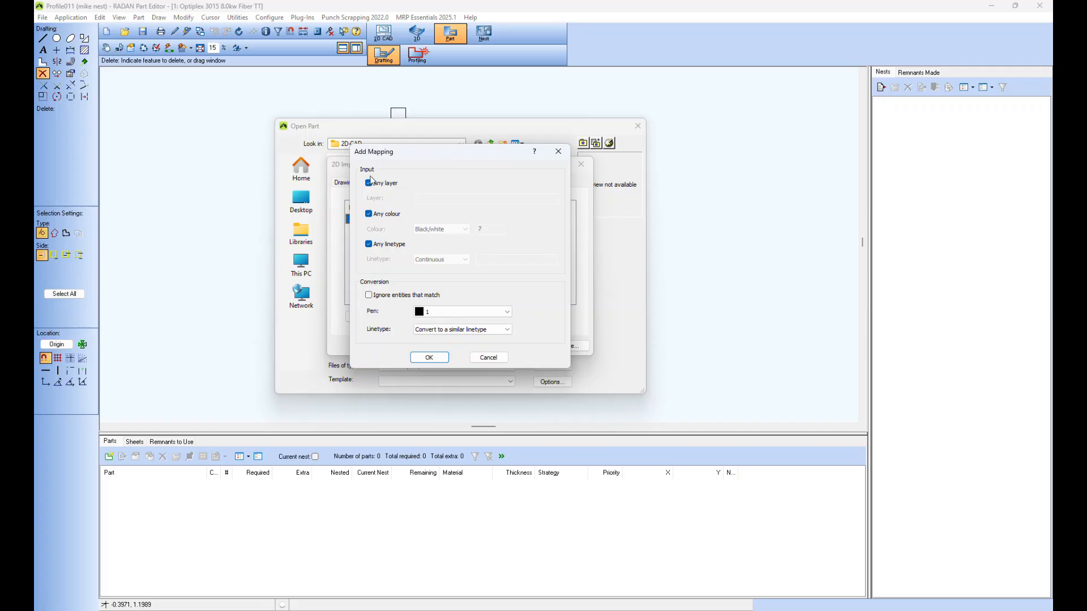
{"action": "left_click", "coordinate": [369, 214]}
{"action": "left_click", "coordinate": [465, 229]}
{"action": "left_click", "coordinate": [448, 243]}
{"action": "left_click", "coordinate": [475, 312]}
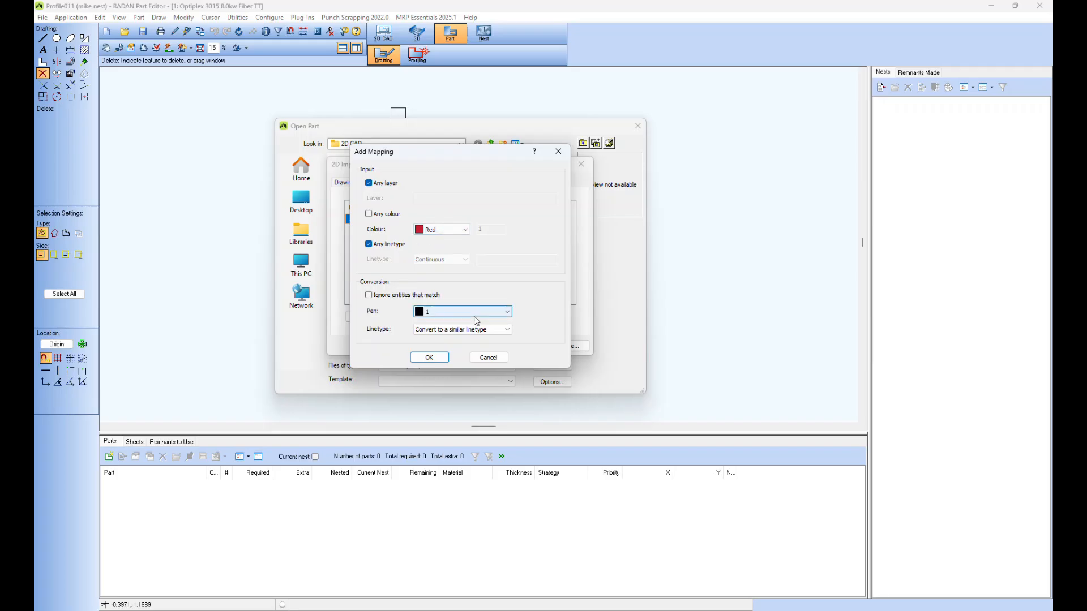
{"action": "left_click", "coordinate": [433, 356]}
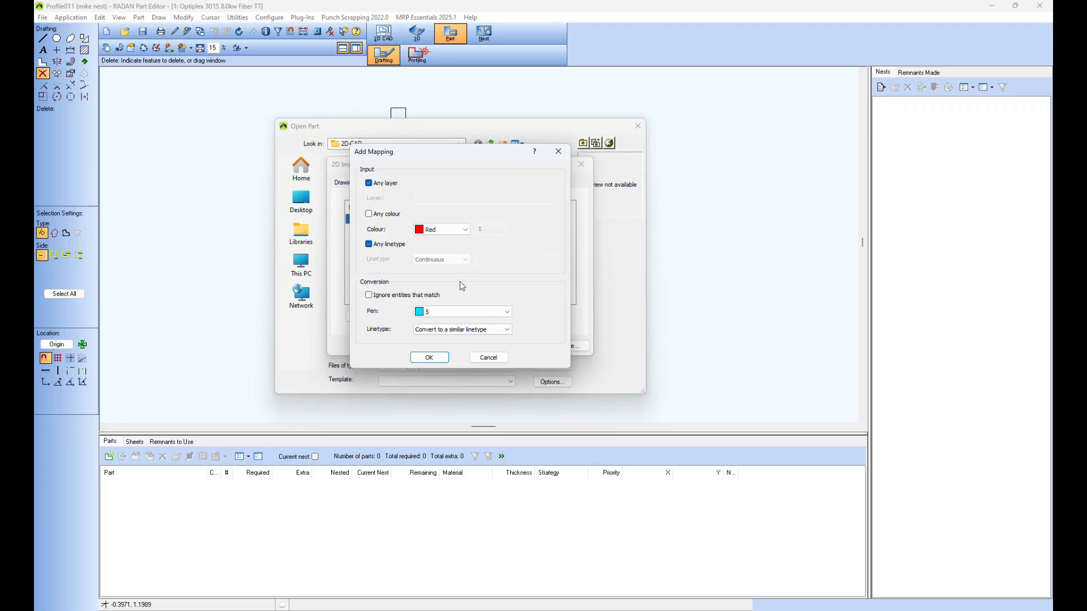
{"action": "left_click", "coordinate": [433, 358]}
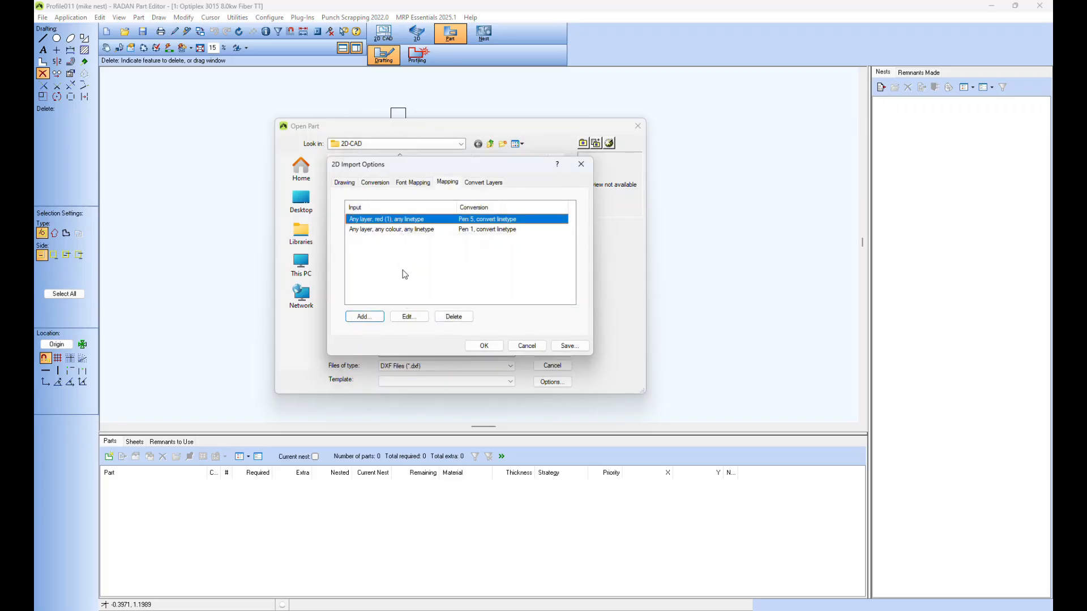
Change the pen 5 mapping's input colour to number 165, then cancel the import options.
{"action": "mouse_move", "coordinate": [405, 276]}
{"action": "left_click", "coordinate": [409, 317]}
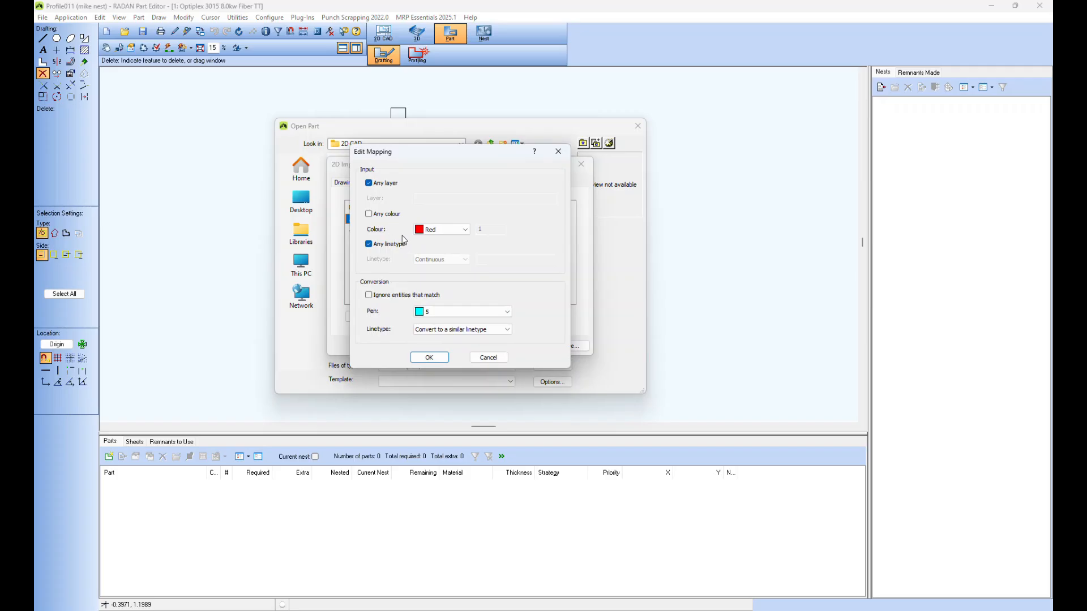
{"action": "left_click", "coordinate": [460, 231]}
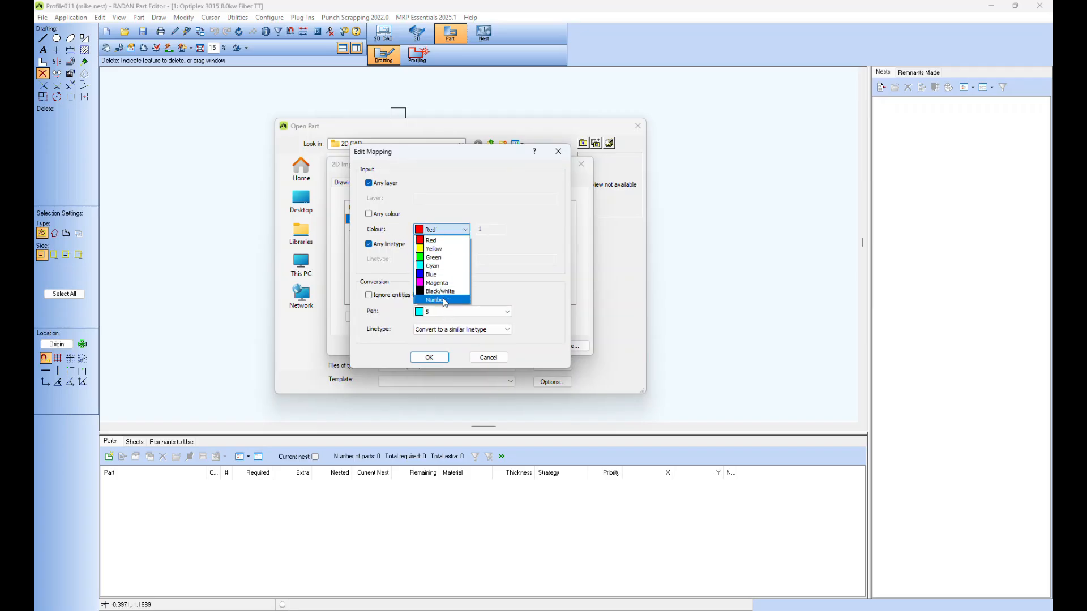
{"action": "left_click", "coordinate": [443, 301]}
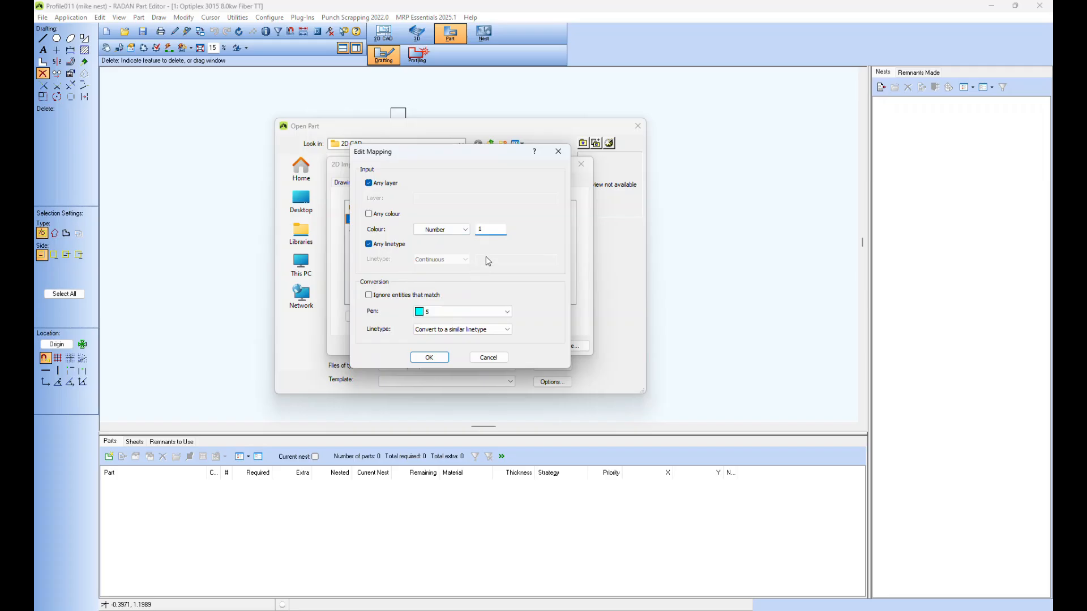
{"action": "left_click_drag", "start_coordinate": [492, 229], "coordinate": [466, 224]}
{"action": "type", "text": "165"}
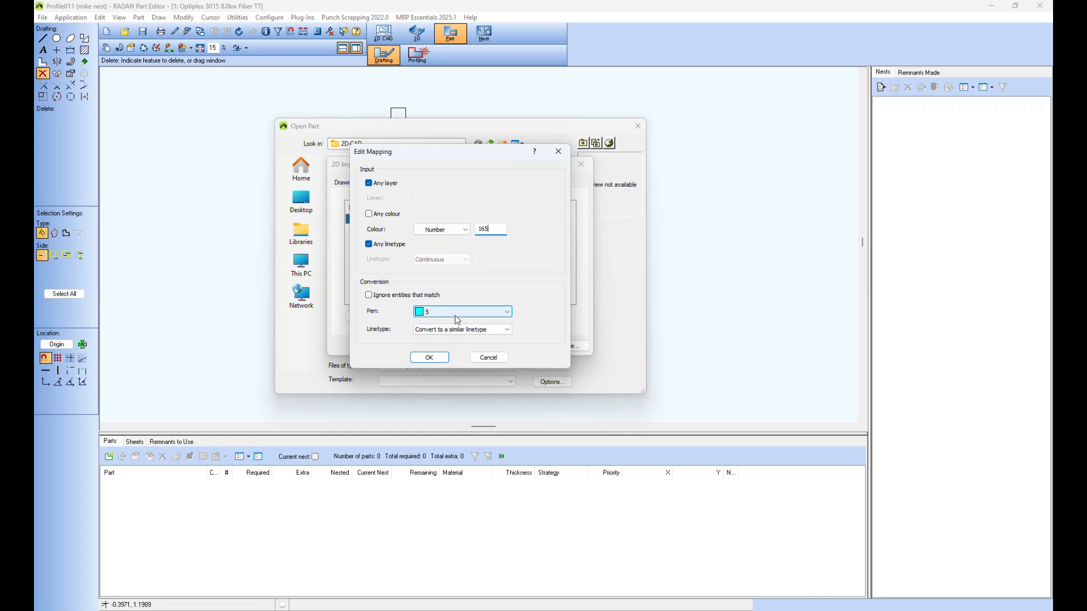
{"action": "left_click", "coordinate": [430, 359]}
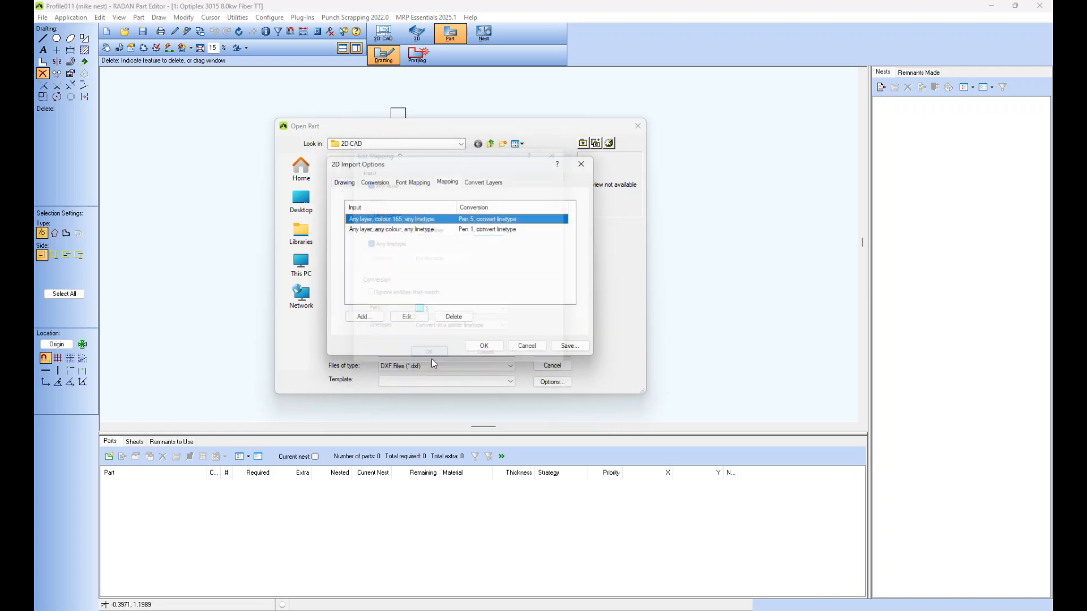
{"action": "left_click", "coordinate": [536, 347]}
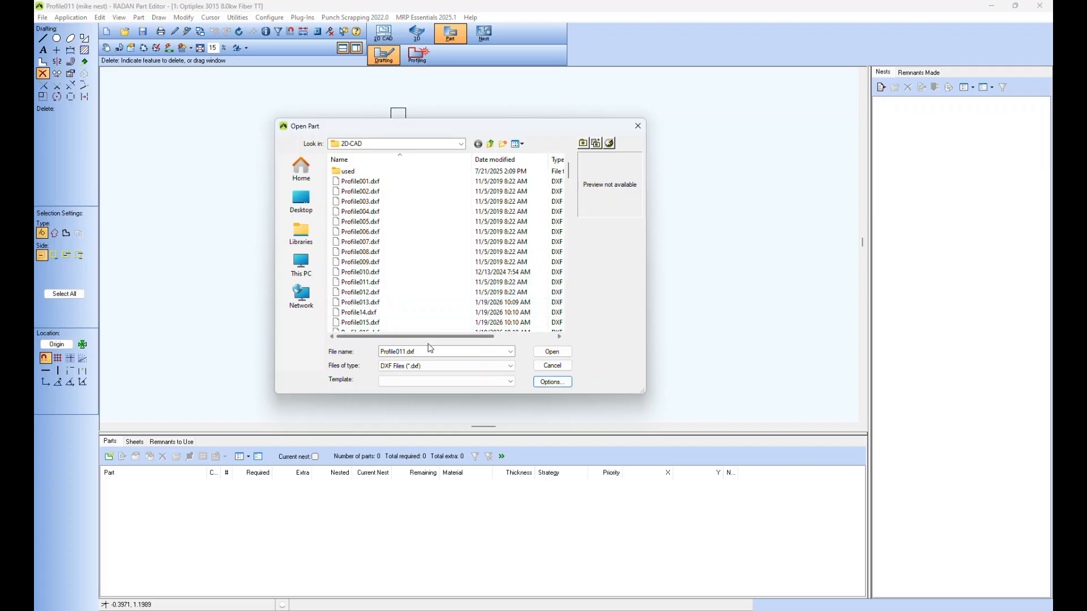
Restrict the import to specified layers and list the layer names DIM 0, DIM0 and Dim 0.
{"action": "left_click", "coordinate": [547, 383]}
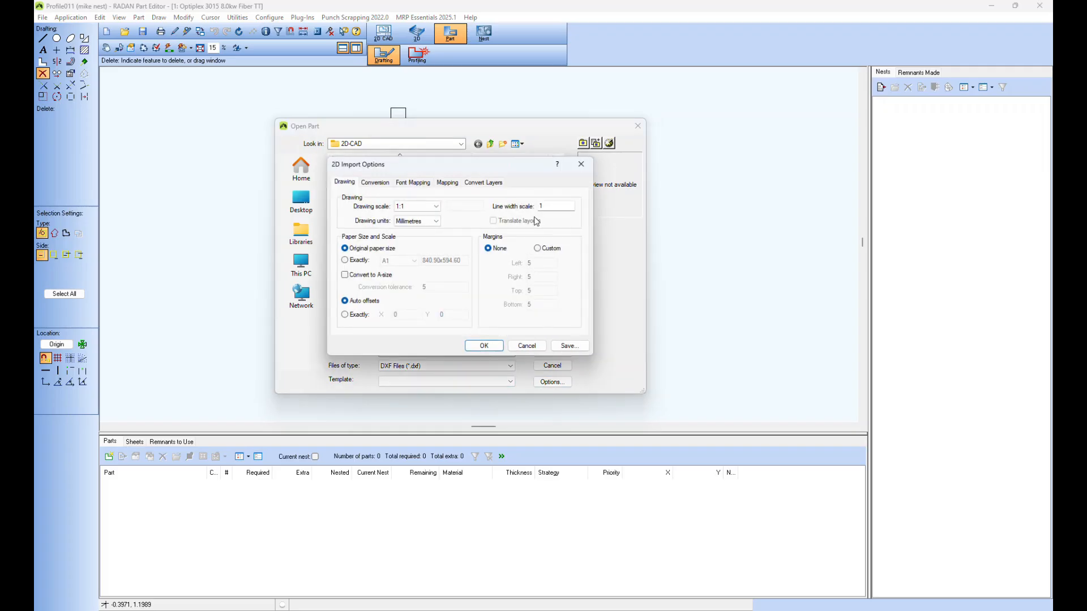
{"action": "left_click", "coordinate": [483, 182]}
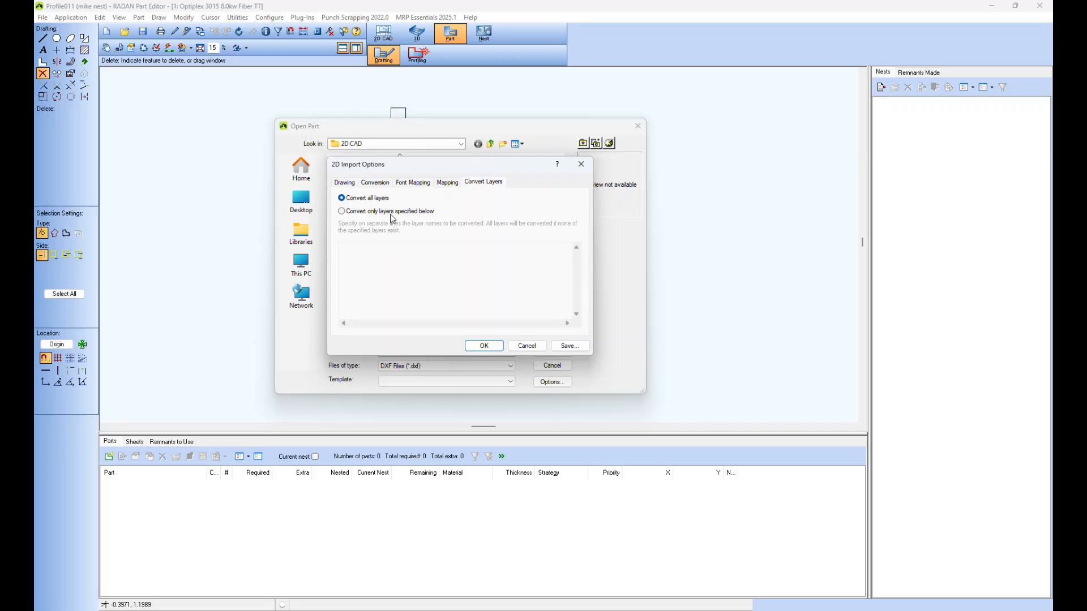
{"action": "left_click", "coordinate": [350, 212]}
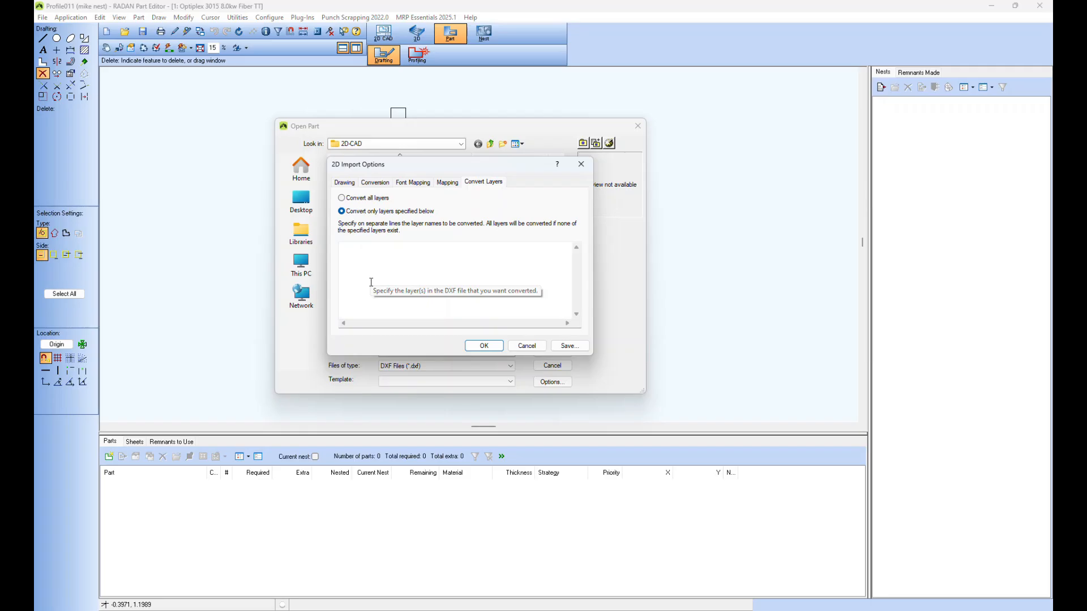
{"action": "left_click", "coordinate": [369, 256]}
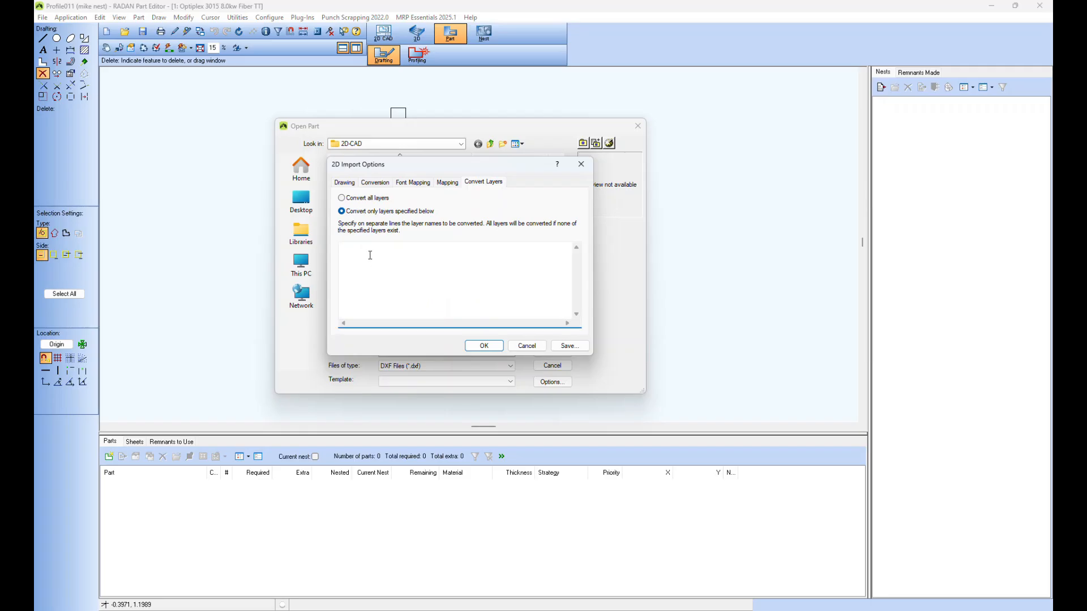
{"action": "type", "text": "DiM 0"}
{"action": "key", "text": "Return"}
{"action": "type", "text": "DIM0"}
{"action": "key", "text": "Return"}
{"action": "type", "text": "Dim 0"}
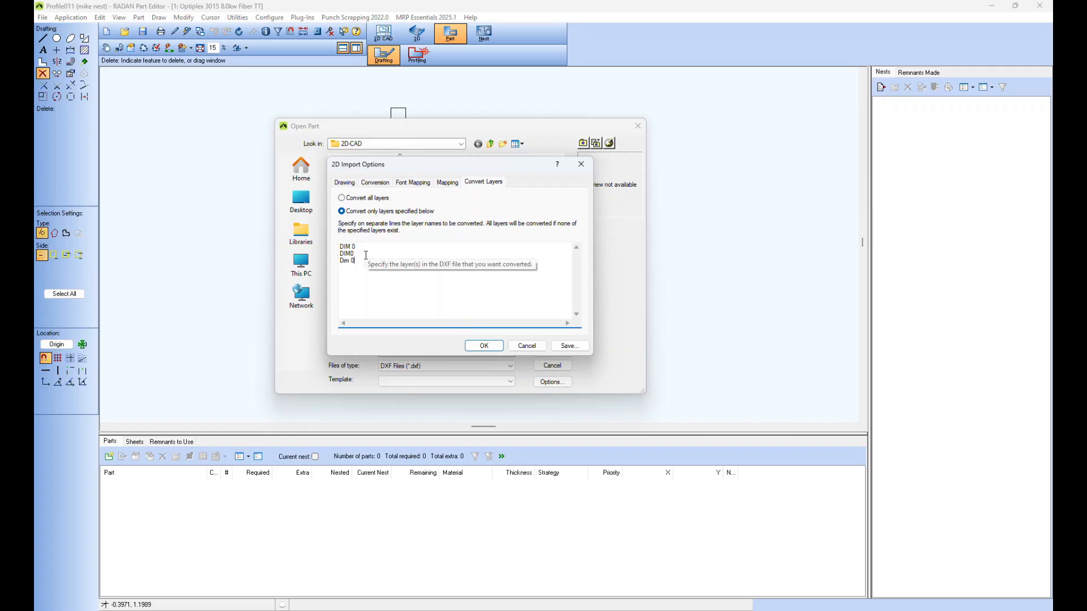
Clear the layer name list, switch back to converting all layers and cancel the import options.
{"action": "double_click", "coordinate": [346, 253]}
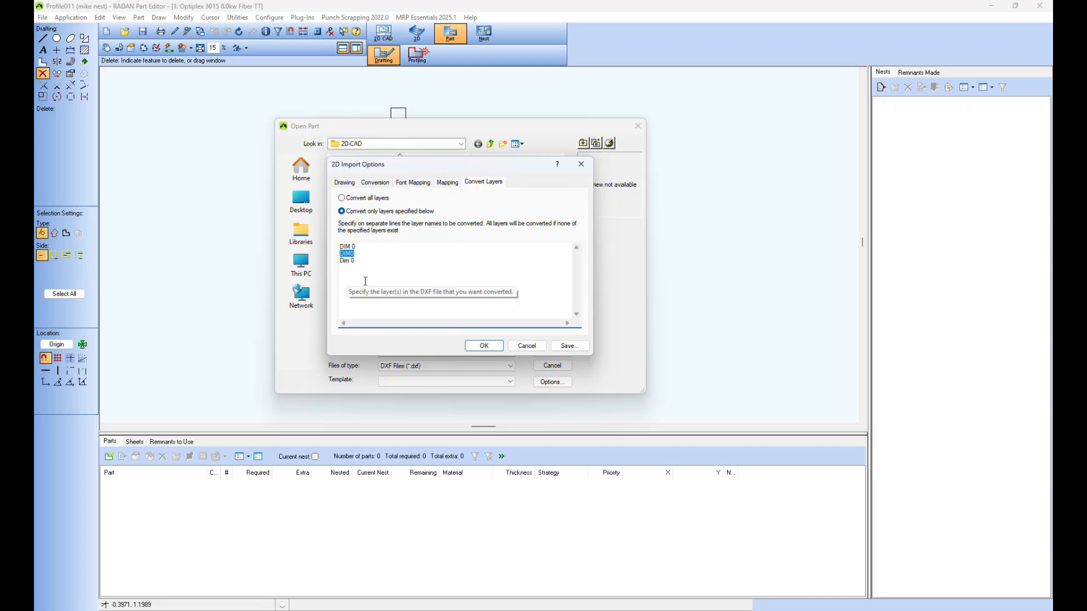
{"action": "left_click_drag", "start_coordinate": [364, 265], "coordinate": [333, 254]}
{"action": "key", "text": "BackSpace"}
{"action": "key", "text": "BackSpace"}
{"action": "key", "text": "BackSpace"}
{"action": "key", "text": "BackSpace"}
{"action": "key", "text": "BackSpace"}
{"action": "key", "text": "BackSpace"}
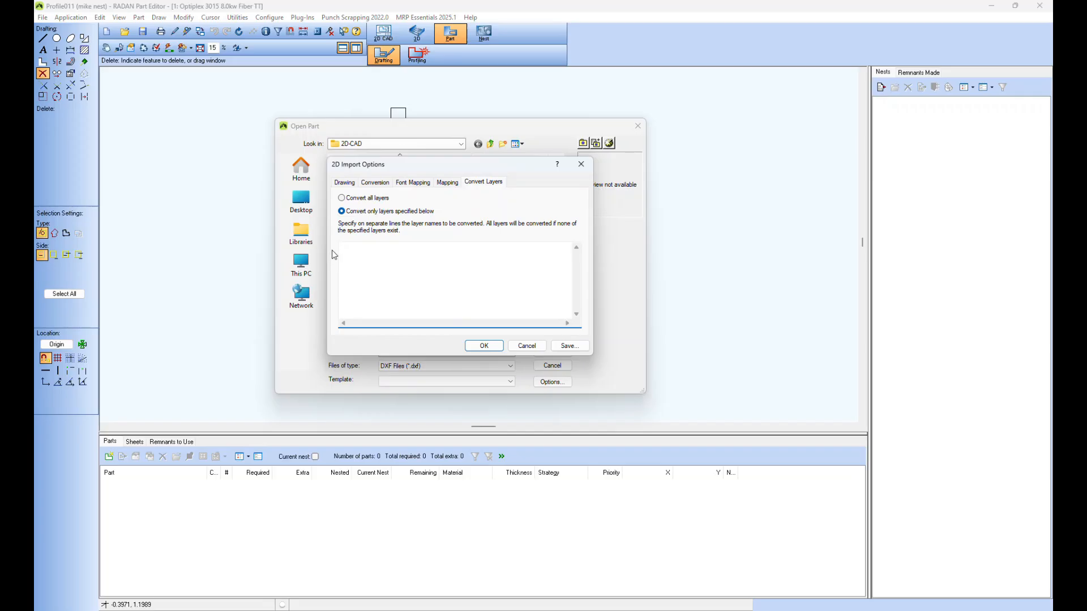
{"action": "left_click", "coordinate": [350, 199]}
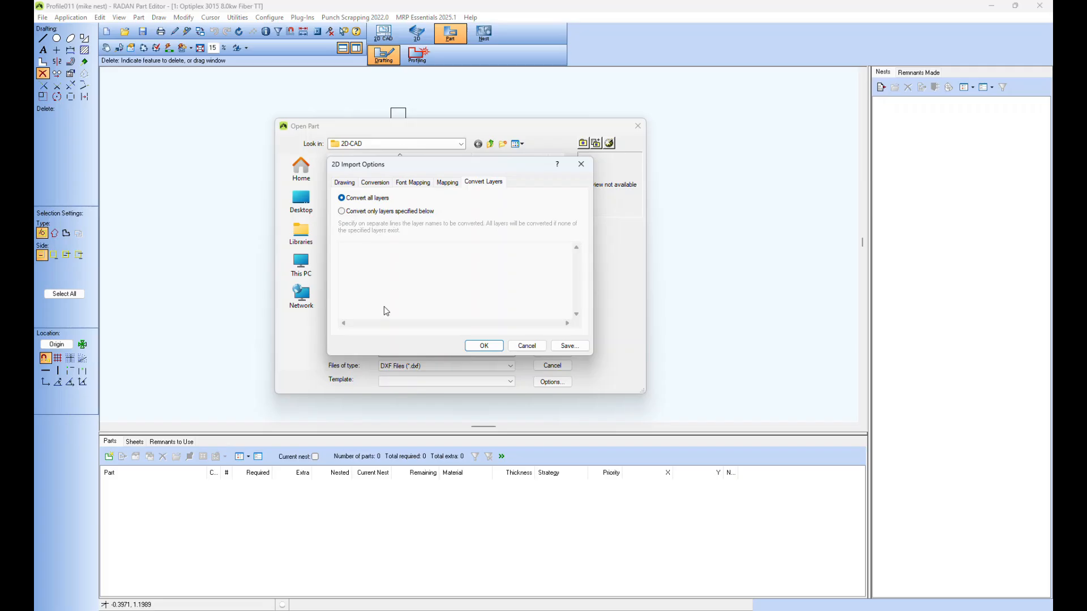
{"action": "left_click", "coordinate": [529, 346]}
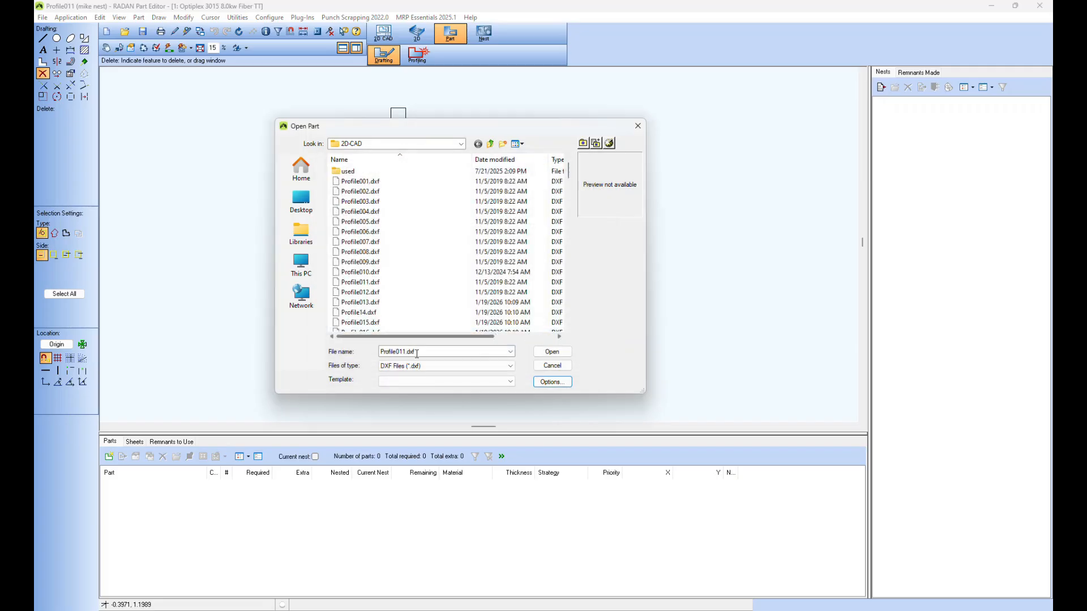
Choose the Inch template for the import and review its drawing options.
{"action": "left_click", "coordinate": [513, 383]}
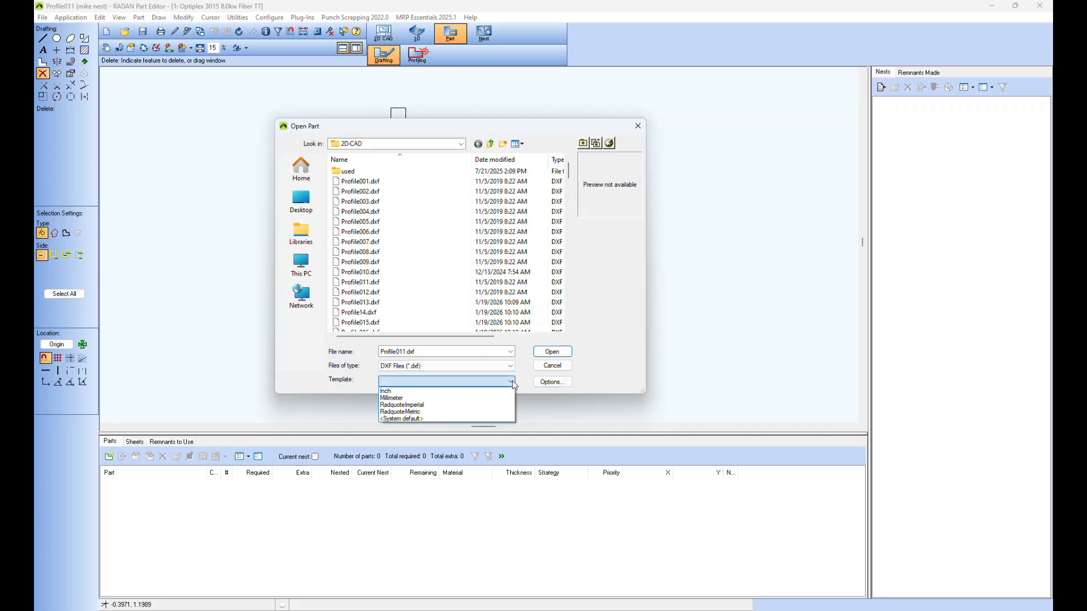
{"action": "left_click", "coordinate": [399, 391]}
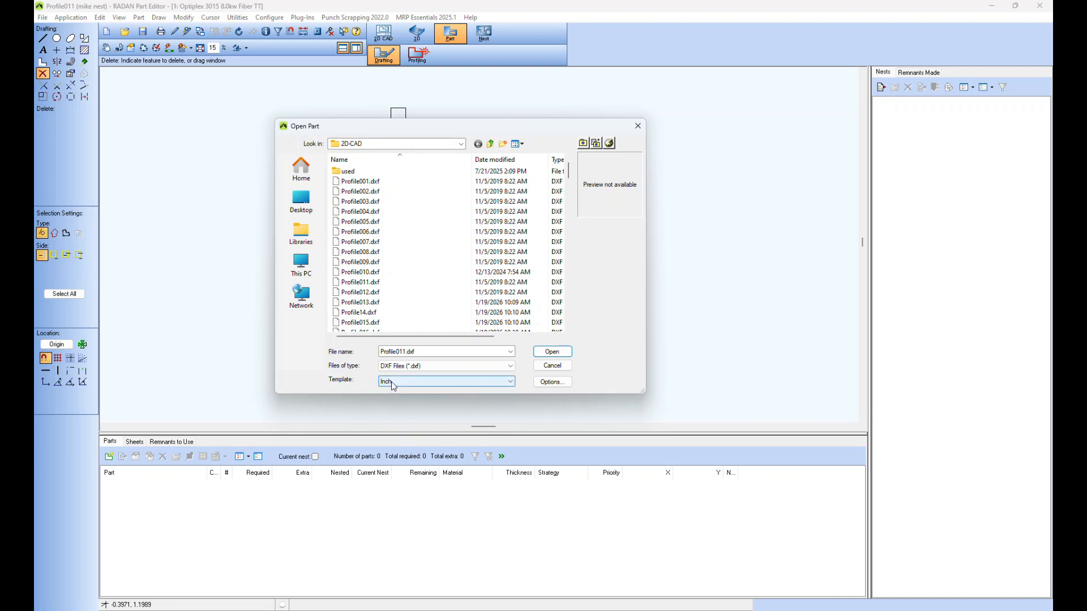
{"action": "left_click", "coordinate": [552, 381]}
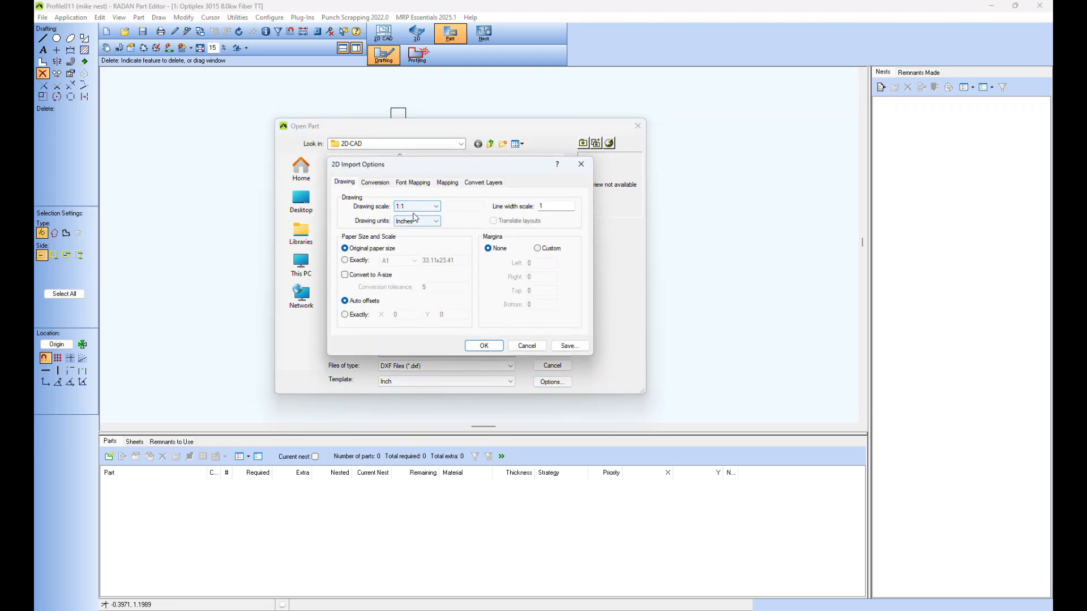
{"action": "left_click", "coordinate": [526, 346]}
Switch the import template to Millimeter and check its drawing options.
{"action": "left_click", "coordinate": [419, 382]}
{"action": "left_click", "coordinate": [442, 396]}
{"action": "left_click", "coordinate": [552, 381]}
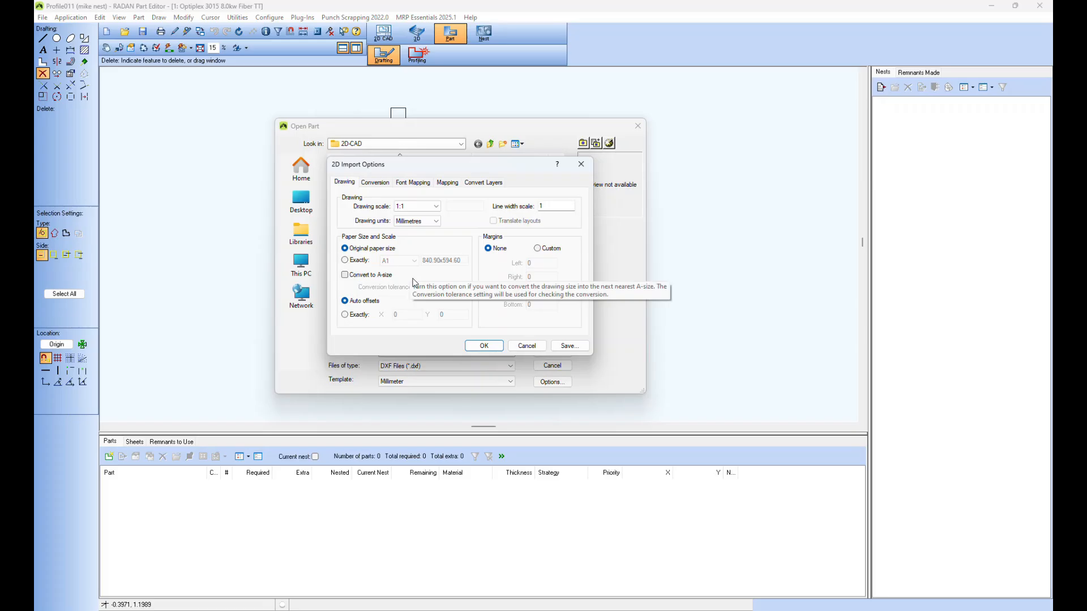
{"action": "left_click", "coordinate": [527, 346]}
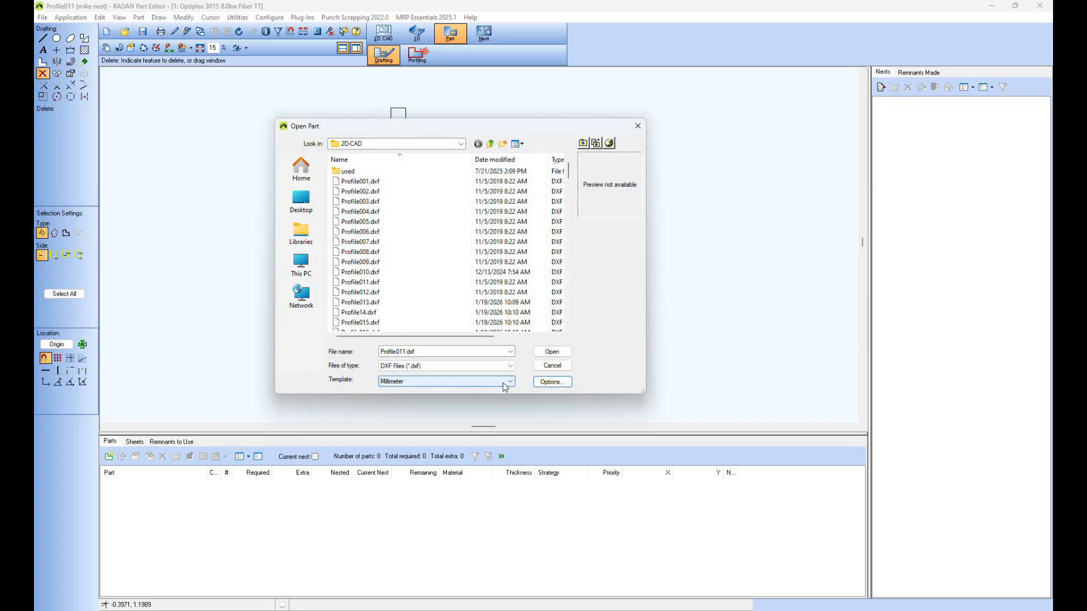
{"action": "left_click", "coordinate": [549, 382]}
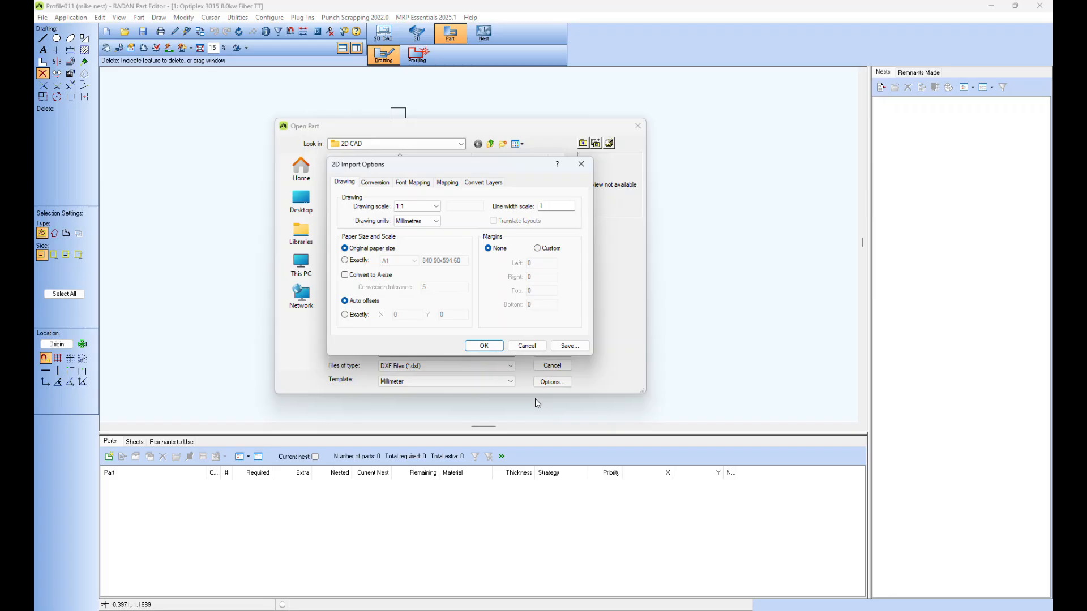
{"action": "left_click", "coordinate": [526, 346]}
Set the import template back to Inch and try custom margins in the drawing options before returning them to None.
{"action": "left_click", "coordinate": [507, 382]}
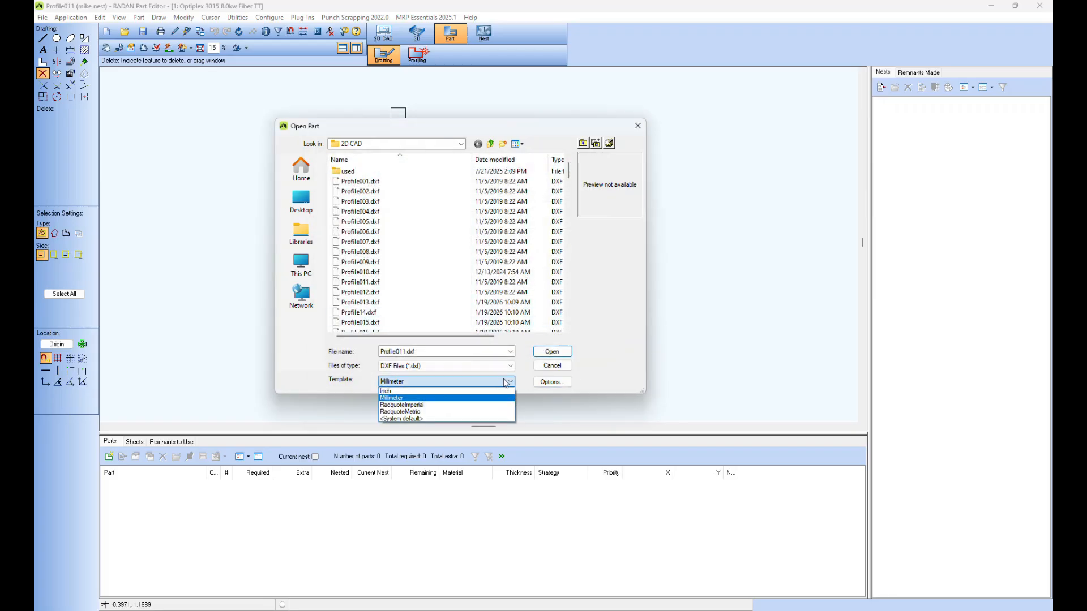
{"action": "left_click", "coordinate": [411, 395]}
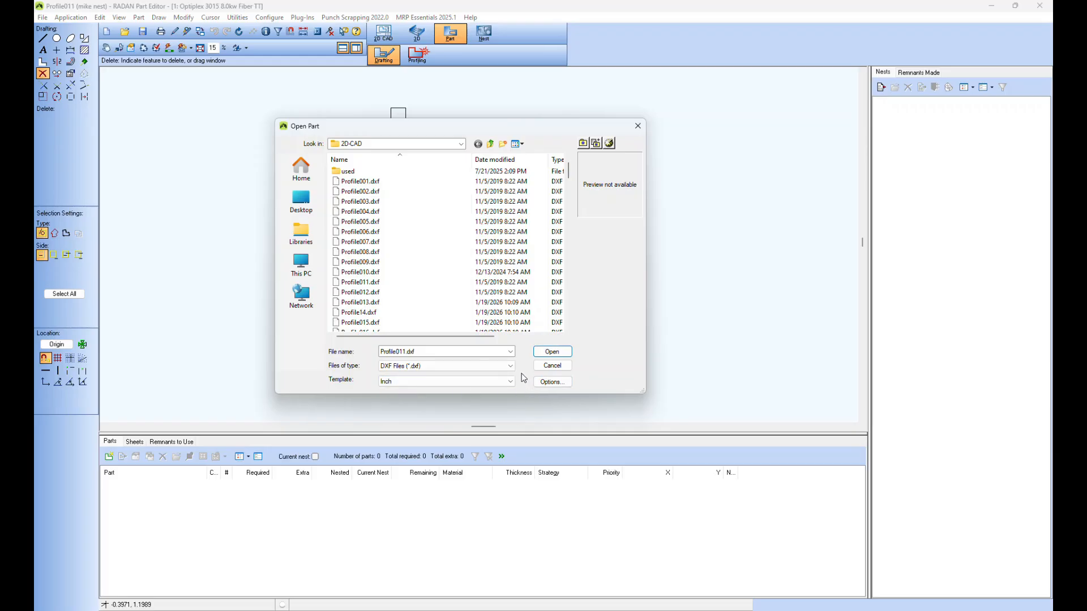
{"action": "left_click", "coordinate": [550, 381]}
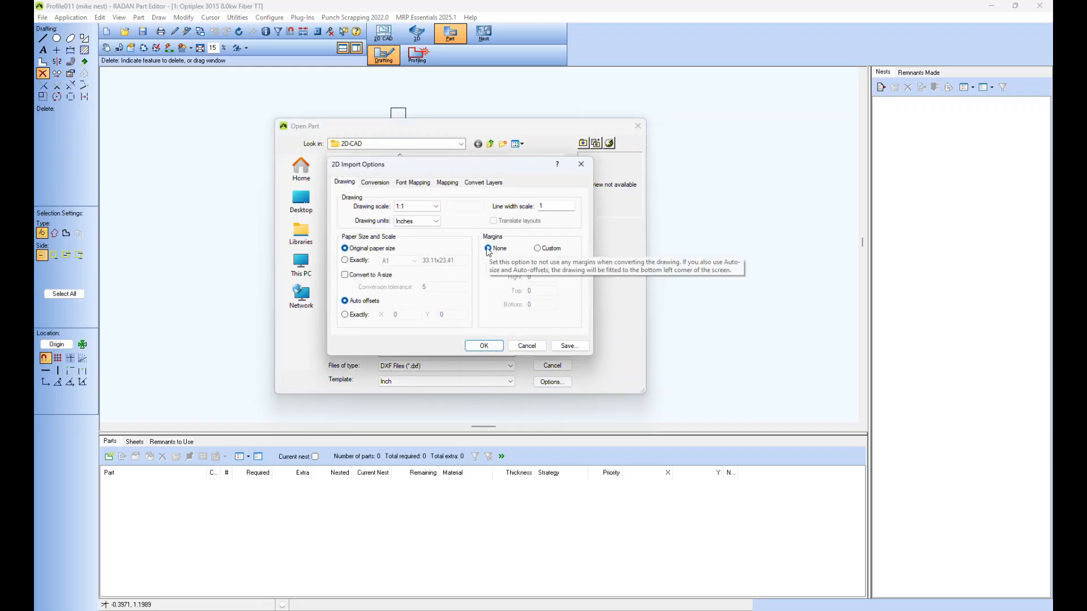
{"action": "left_click", "coordinate": [551, 252]}
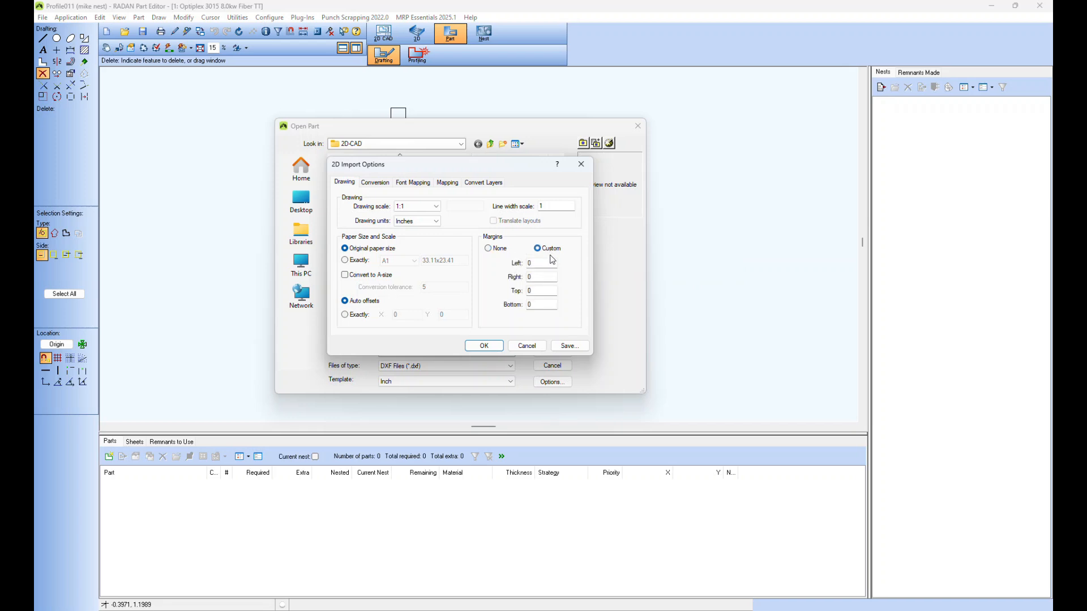
{"action": "left_click", "coordinate": [496, 251]}
Accept the import options and open Profile011.dxf without saving the current part.
{"action": "left_click", "coordinate": [484, 346]}
{"action": "left_click", "coordinate": [552, 350]}
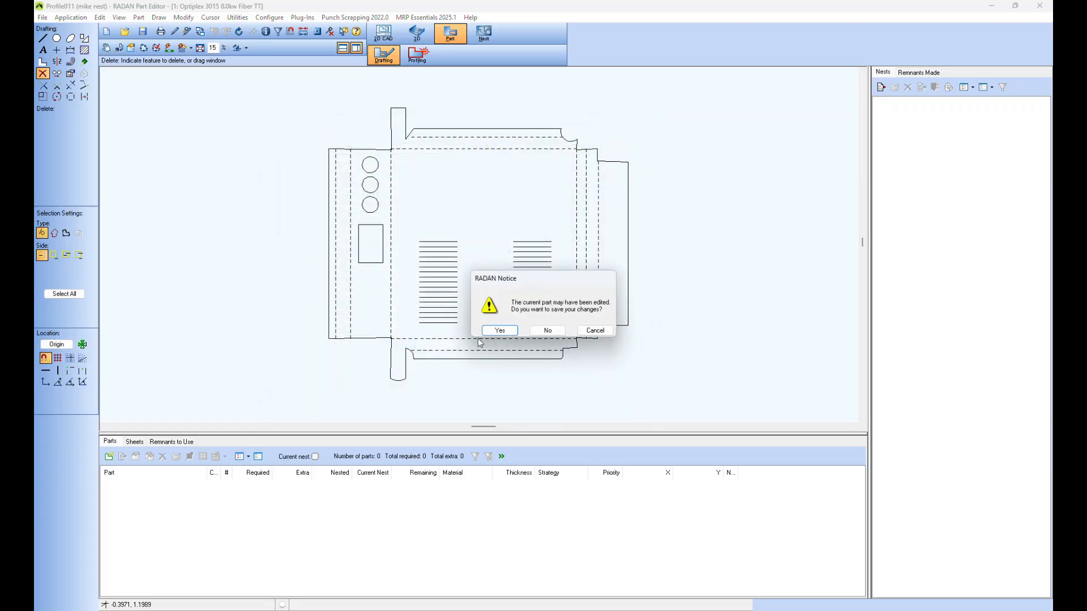
{"action": "left_click", "coordinate": [542, 329]}
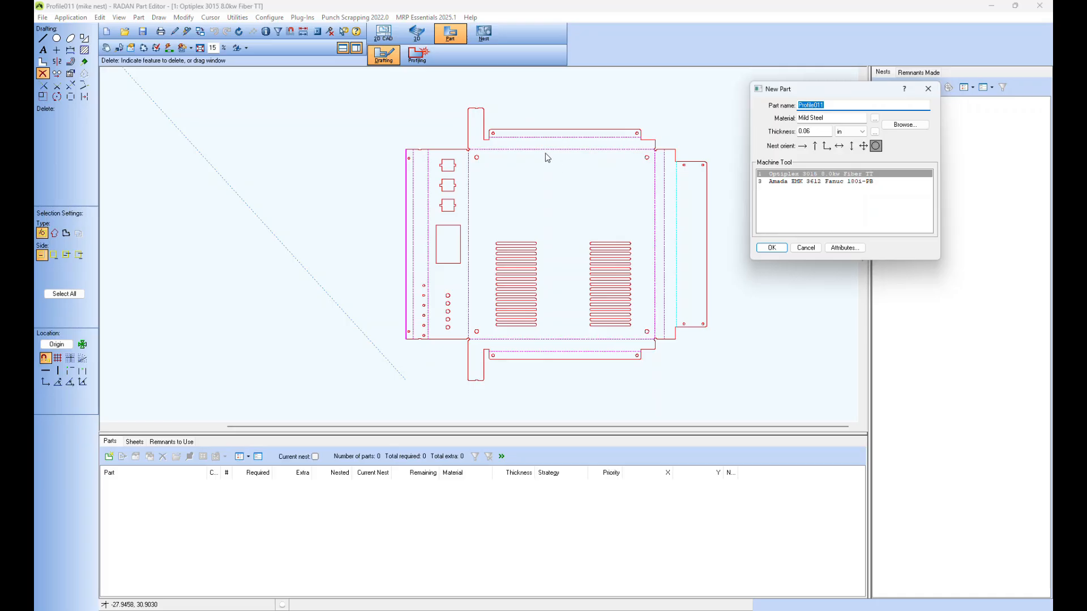
Cancel the new part dialog and return to the 2D CAD drawing of Profile011 without saving the part.
{"action": "left_click", "coordinate": [805, 247]}
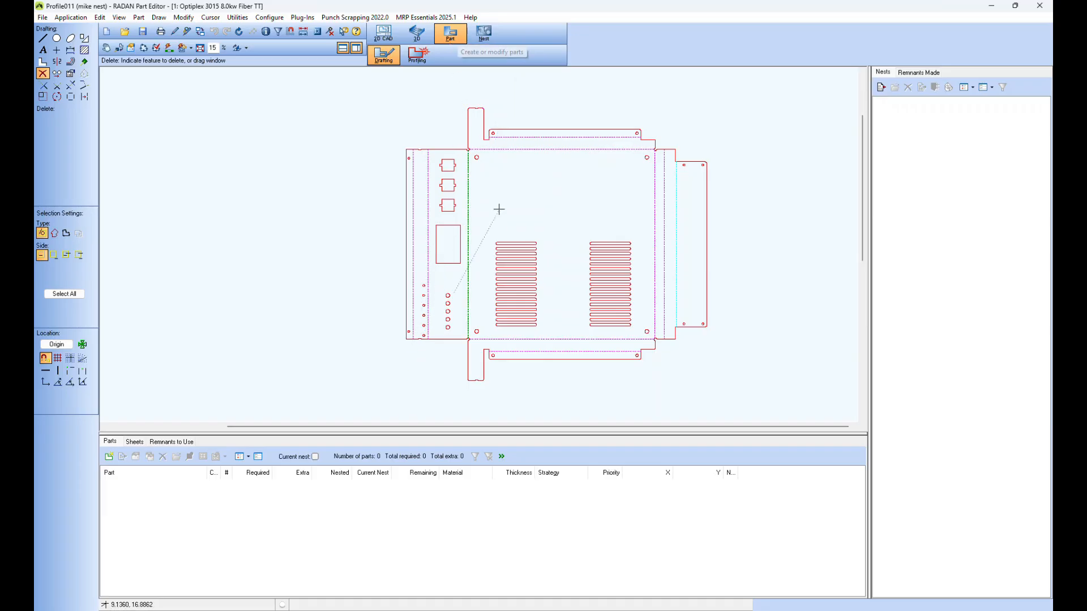
{"action": "left_click", "coordinate": [384, 34]}
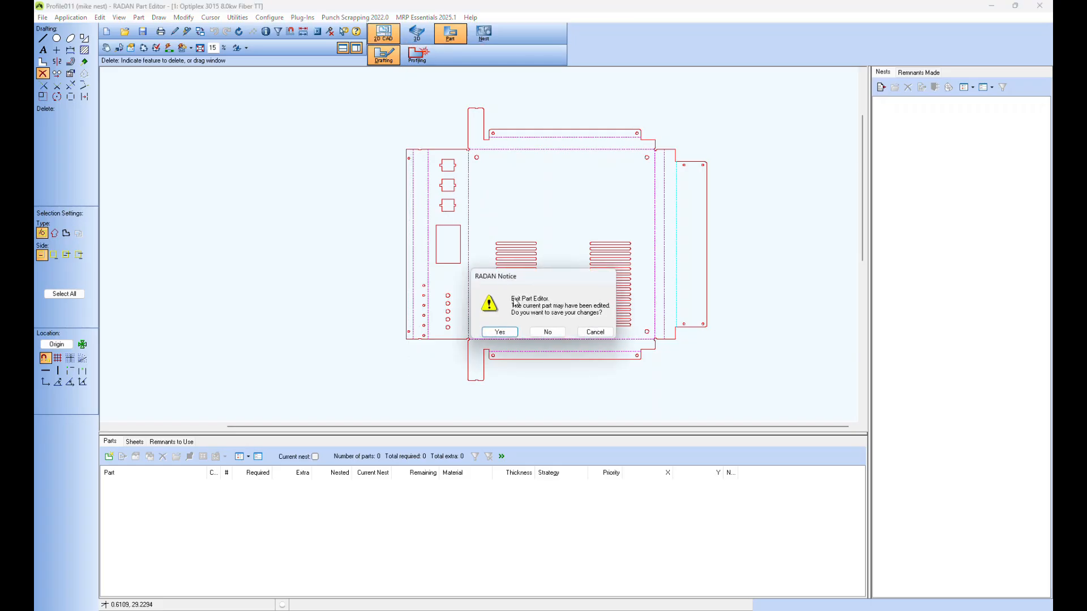
{"action": "left_click", "coordinate": [548, 332]}
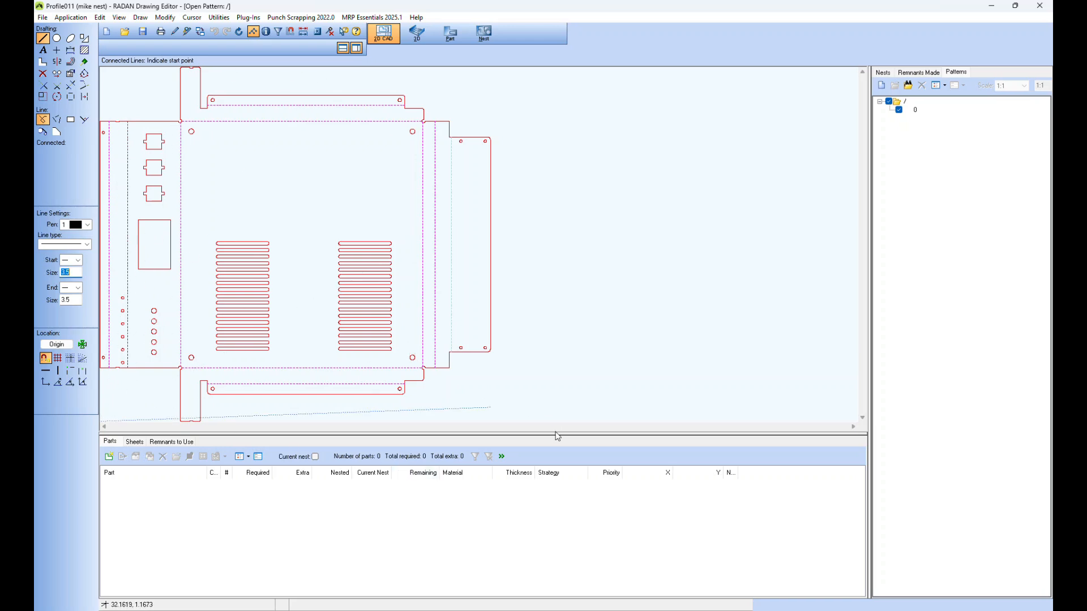
Enlarge the drawing area slightly and toggle the drawing's pattern editing off and back on.
{"action": "mouse_move", "coordinate": [556, 434]}
{"action": "left_mouse_down"}
{"action": "mouse_move", "coordinate": [557, 519]}
{"action": "mouse_move", "coordinate": [556, 439]}
{"action": "left_mouse_up"}
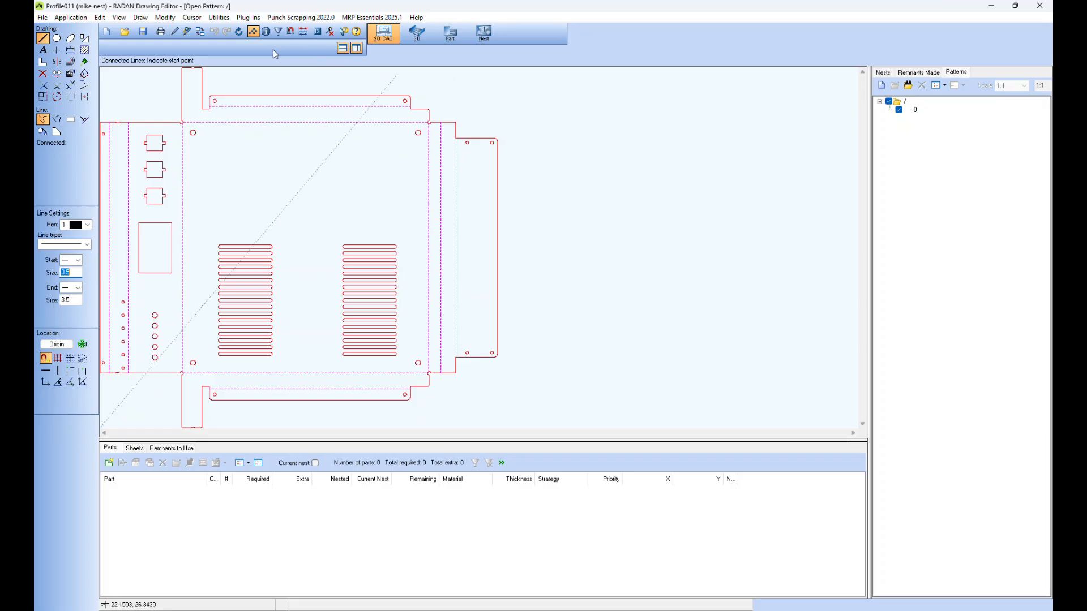
{"action": "left_click", "coordinate": [253, 31]}
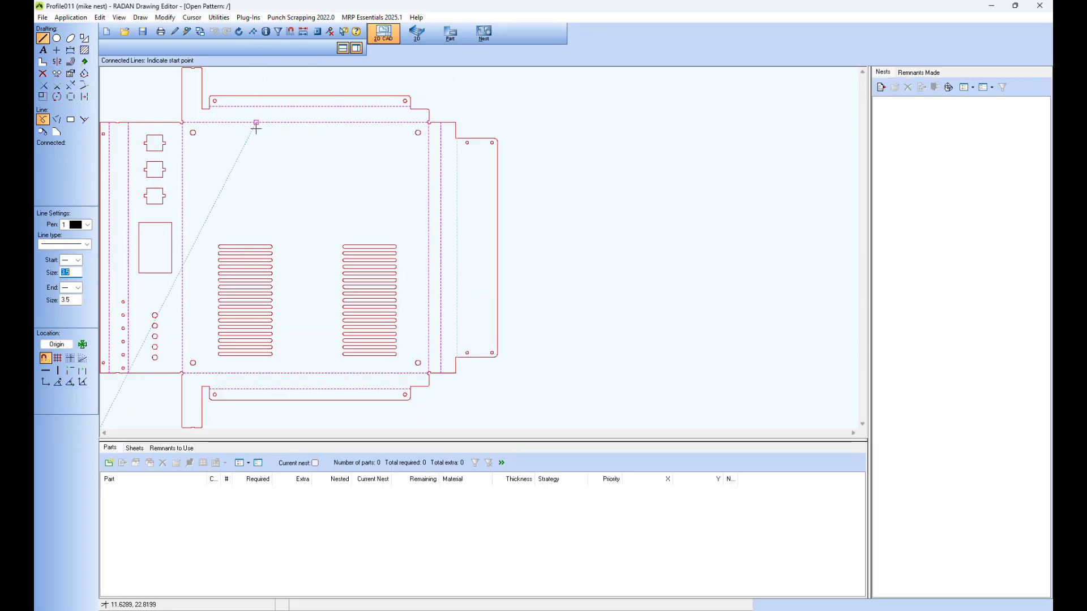
{"action": "left_click", "coordinate": [253, 32]}
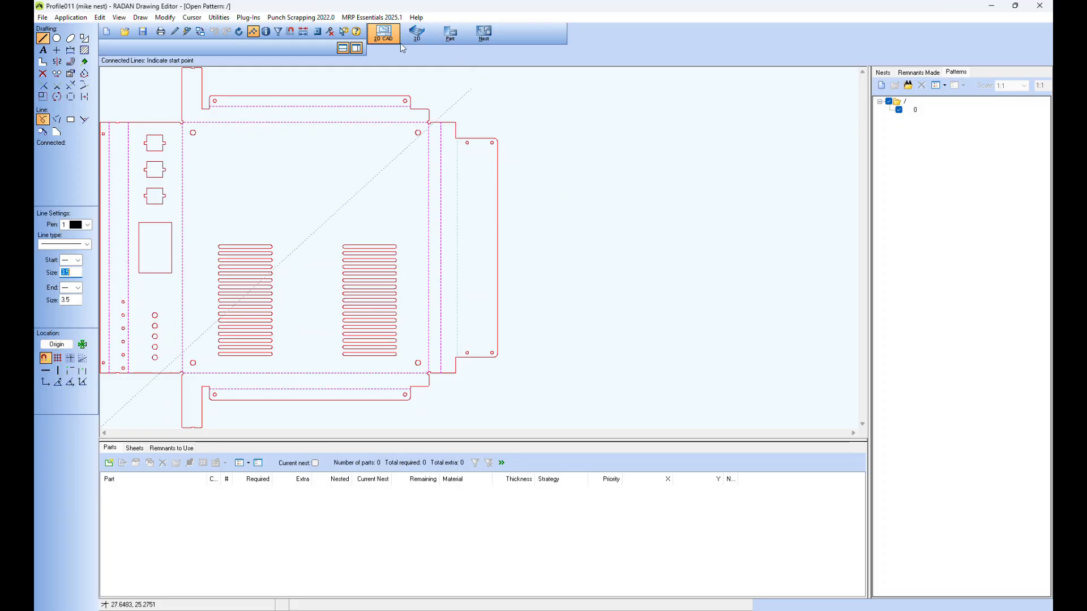
Try converting only the specified layers in the DXF import options, return to all layers, and cancel the import.
{"action": "left_click", "coordinate": [125, 32]}
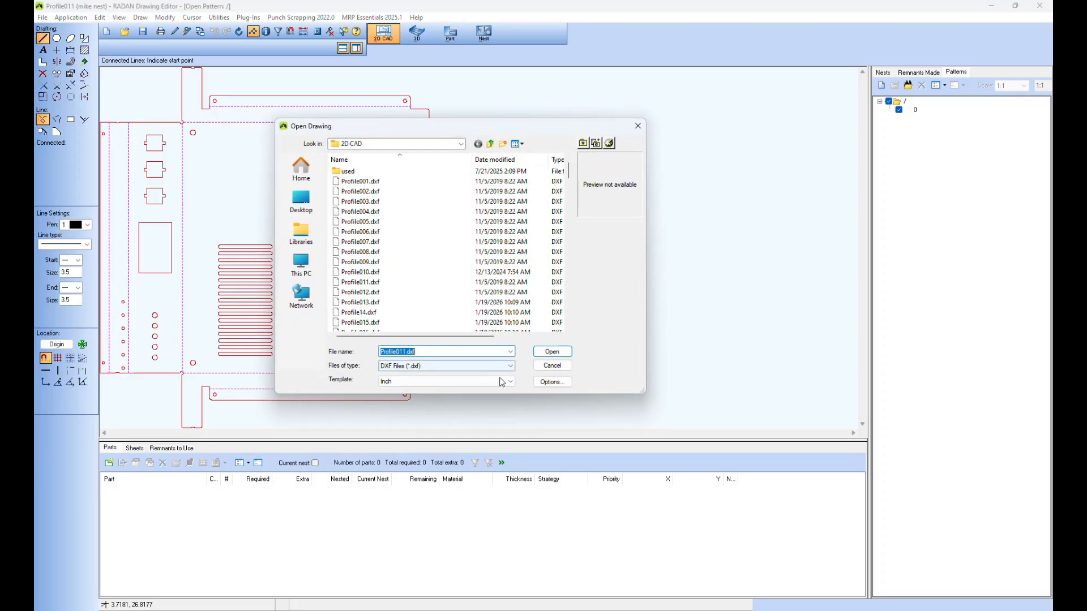
{"action": "left_click", "coordinate": [544, 382]}
{"action": "left_click", "coordinate": [483, 181]}
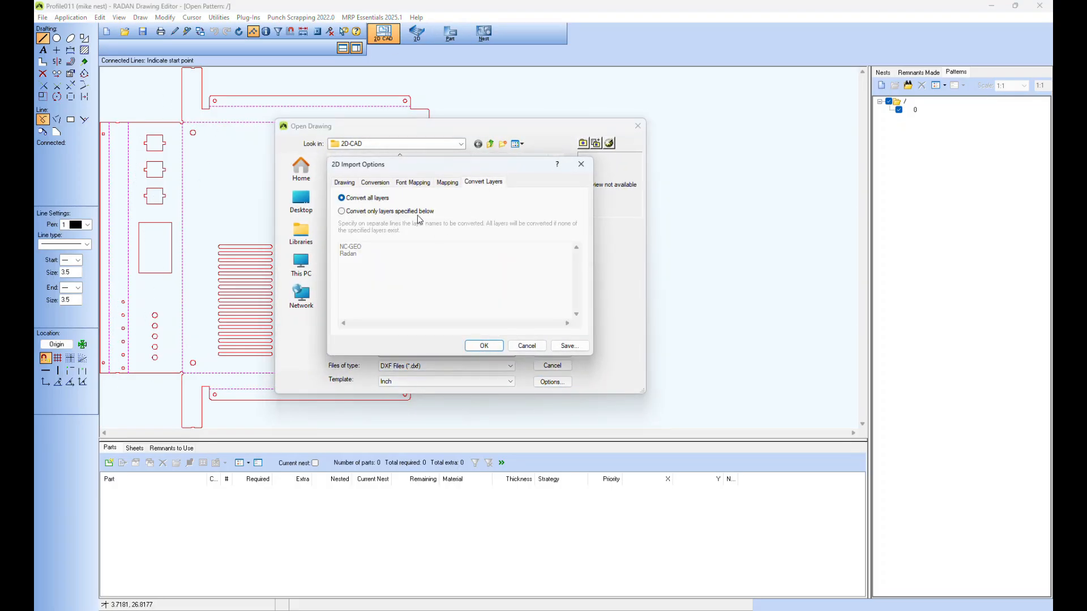
{"action": "left_click", "coordinate": [389, 212]}
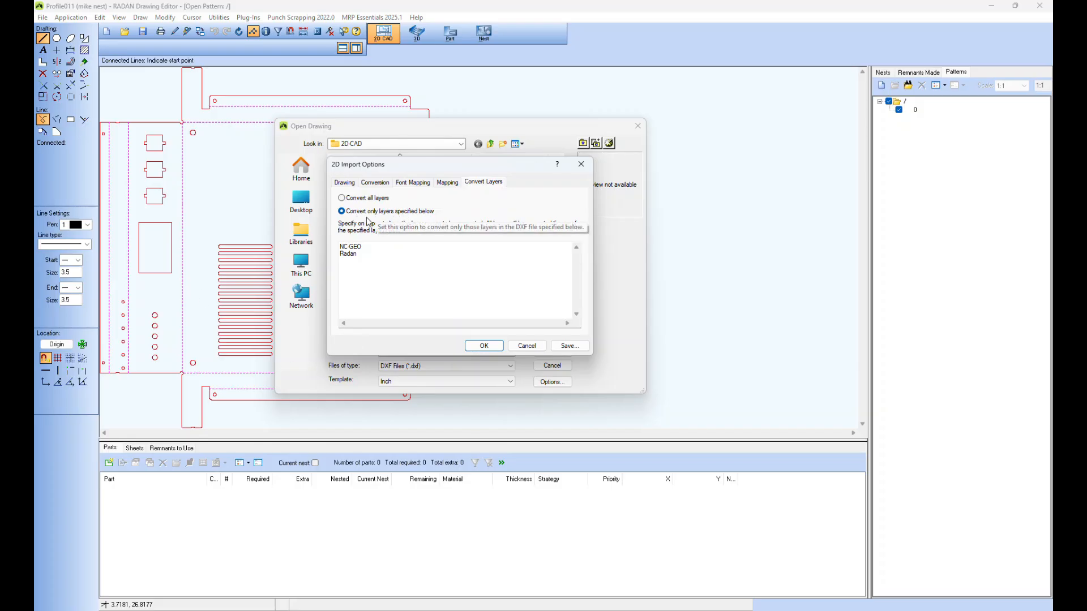
{"action": "left_click", "coordinate": [354, 198]}
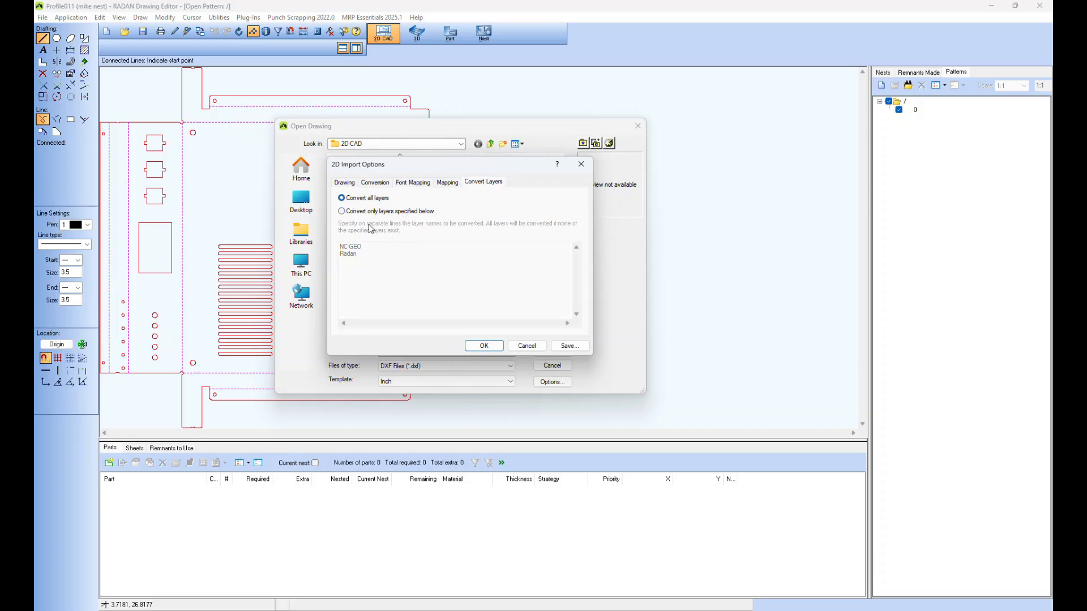
{"action": "left_click", "coordinate": [526, 347]}
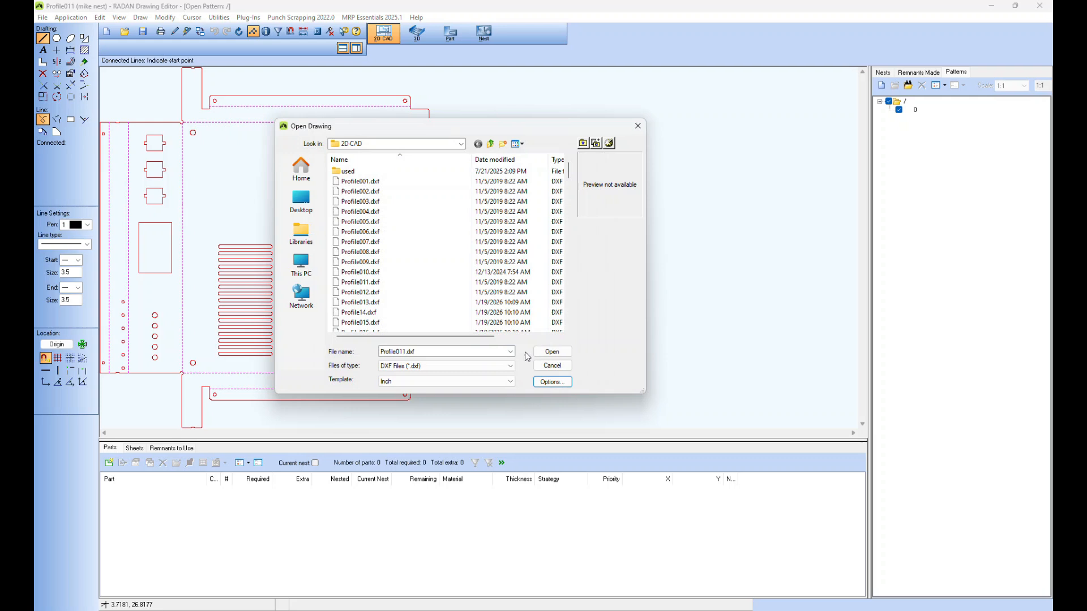
{"action": "left_click", "coordinate": [551, 365]}
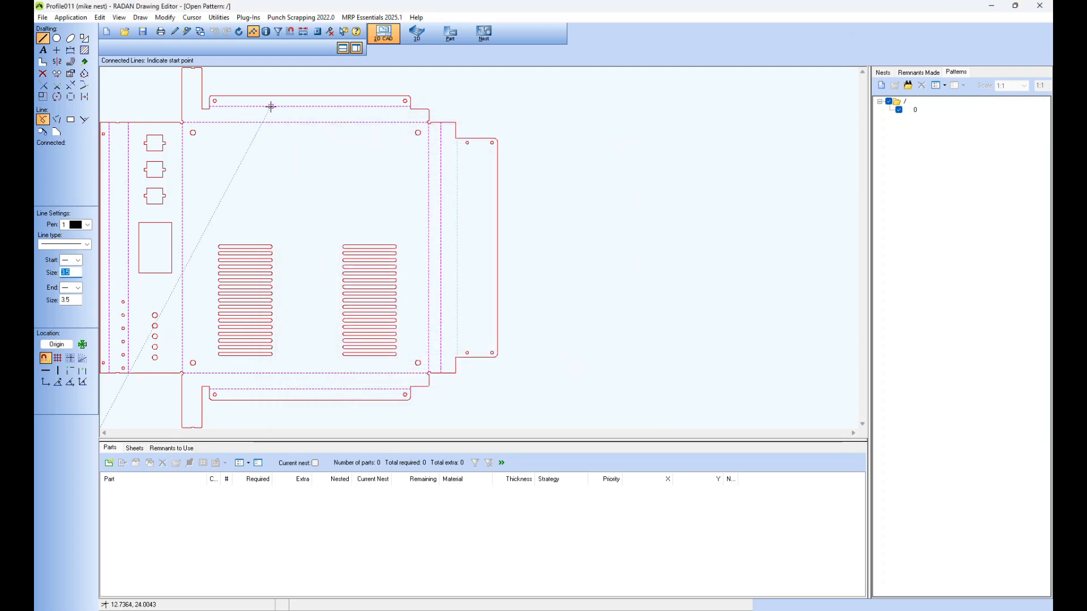
Check the settings offered for a new drawing and cancel without creating one.
{"action": "left_click", "coordinate": [106, 31]}
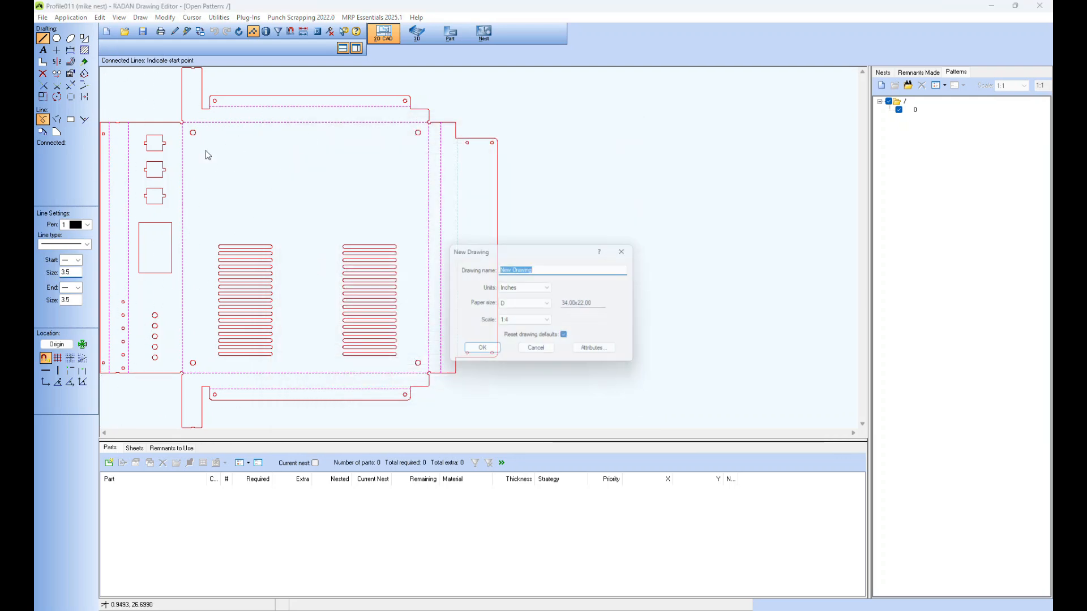
{"action": "left_click", "coordinate": [535, 350]}
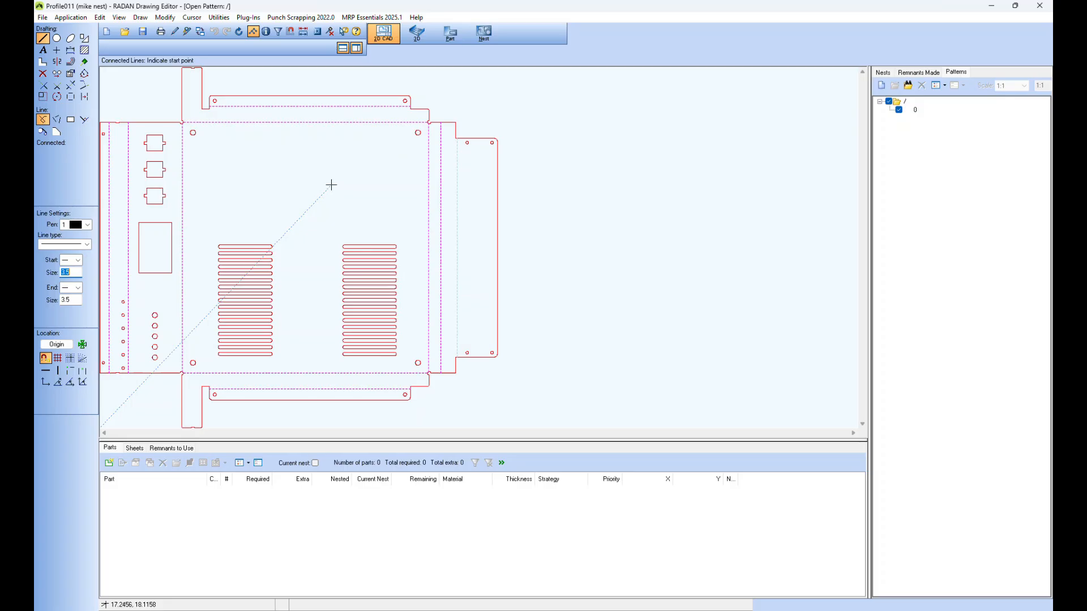
Switch to part editing, grab a window around the Profile011 geometry from the drawing, and cancel the new part dialog.
{"action": "left_click", "coordinate": [454, 34]}
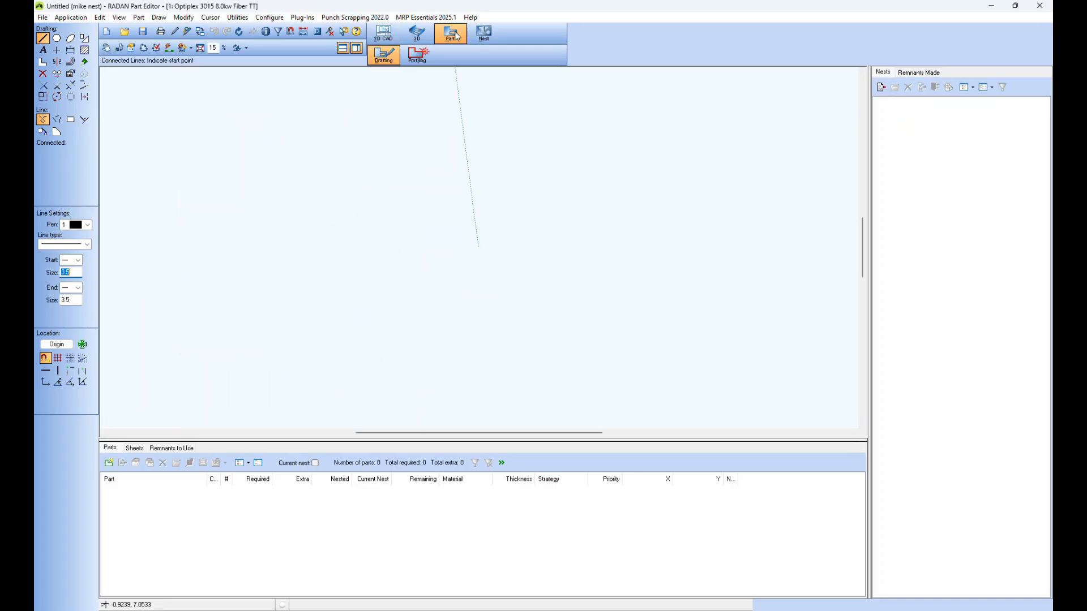
{"action": "left_click", "coordinate": [105, 49]}
{"action": "mouse_move", "coordinate": [102, 69]}
{"action": "left_mouse_down"}
{"action": "mouse_move", "coordinate": [127, 189]}
{"action": "mouse_move", "coordinate": [536, 448]}
{"action": "mouse_move", "coordinate": [513, 445]}
{"action": "left_mouse_up"}
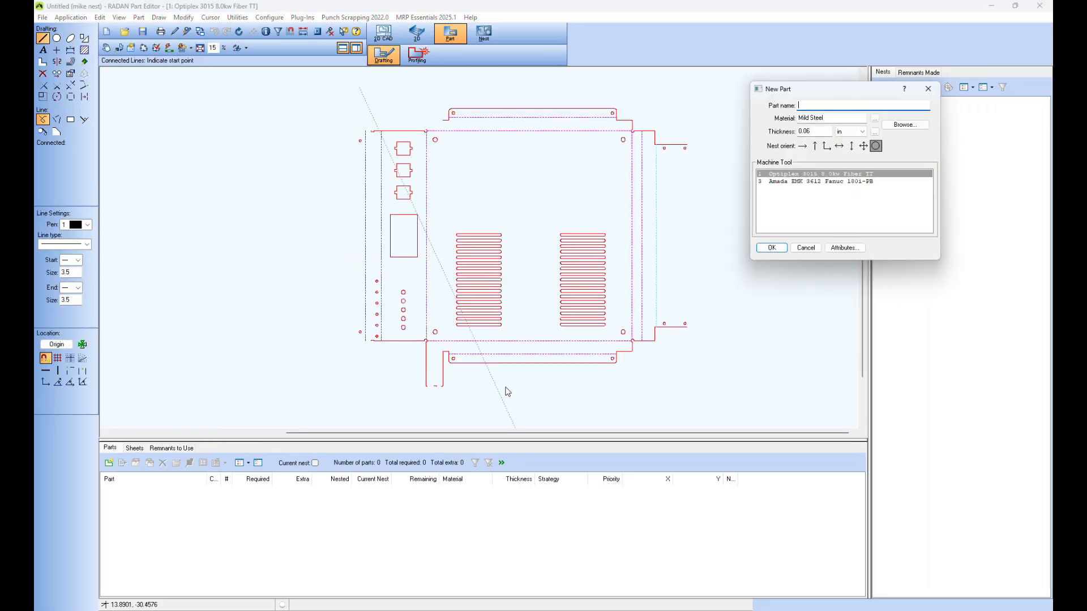
{"action": "left_click_drag", "start_coordinate": [794, 88], "coordinate": [871, 79]}
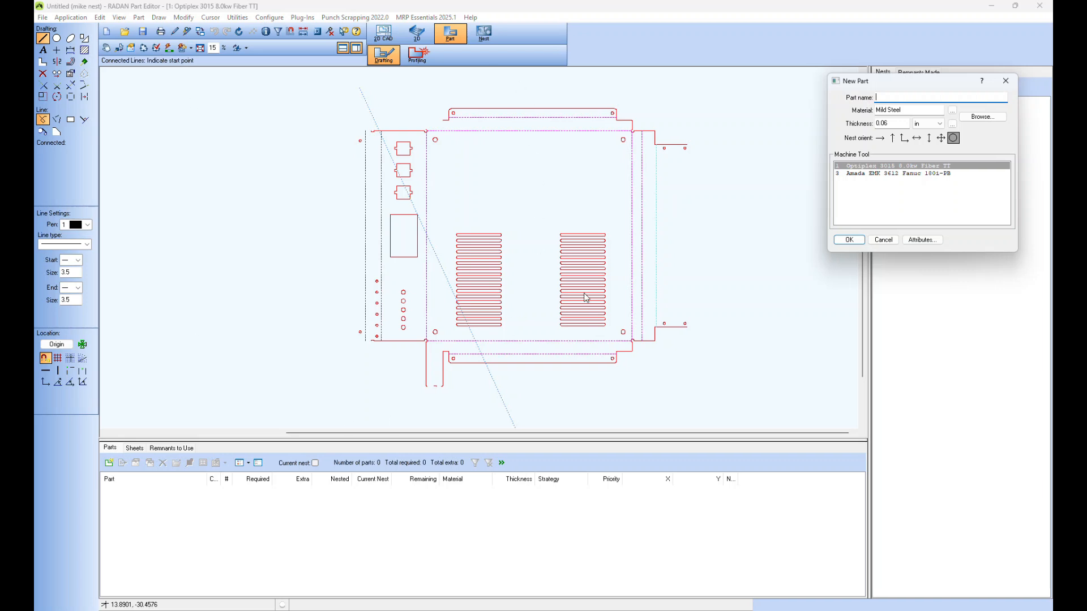
{"action": "left_click", "coordinate": [884, 241]}
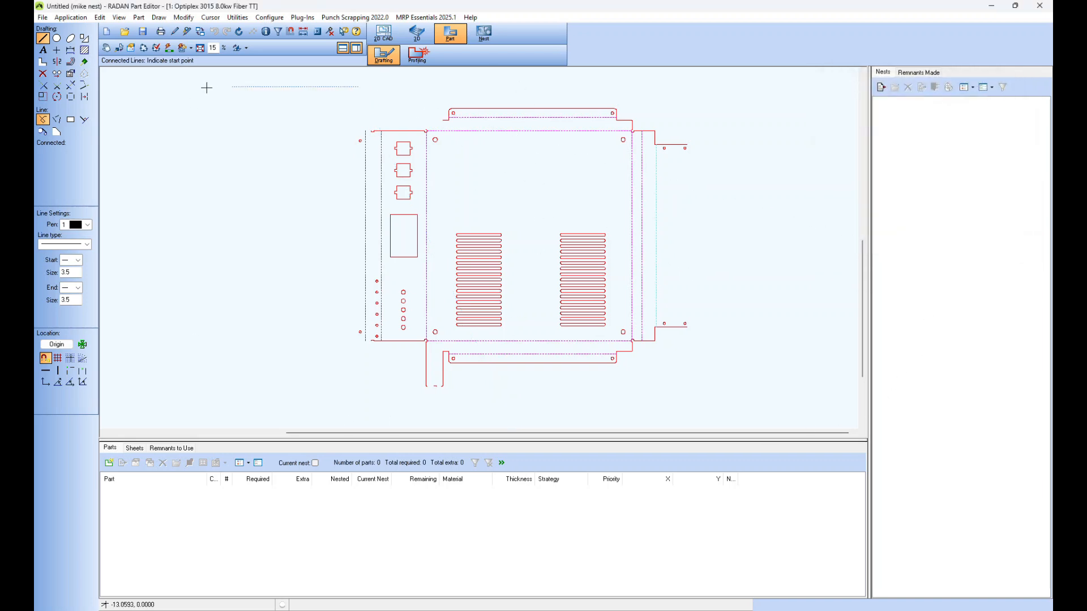
Start a blank mild steel part without saving the grabbed geometry, and return to the 2D CAD drawing.
{"action": "left_click", "coordinate": [107, 32]}
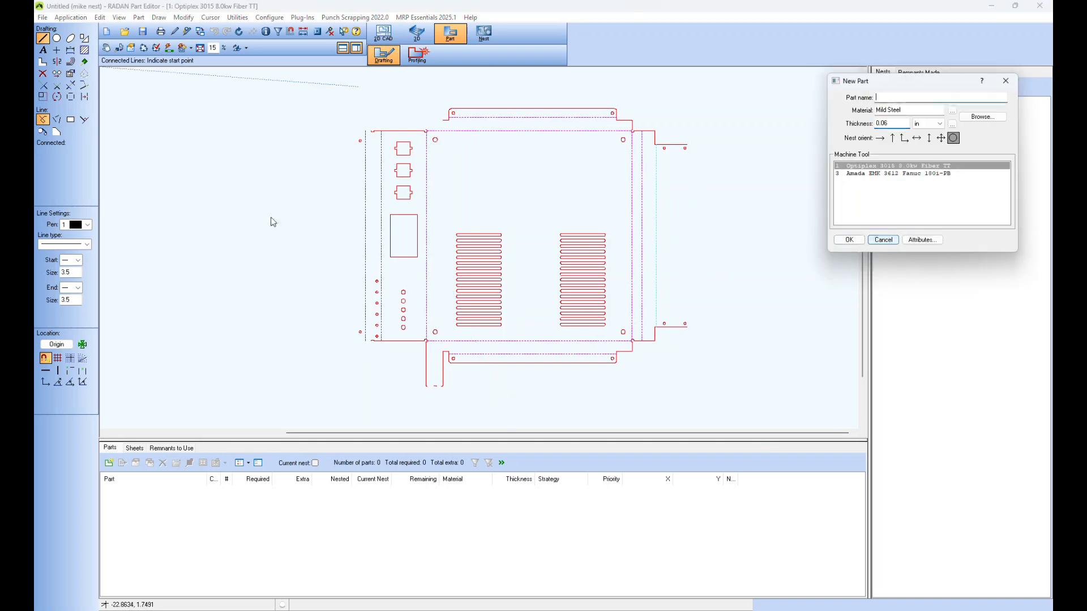
{"action": "left_click", "coordinate": [855, 241]}
{"action": "left_click", "coordinate": [557, 328]}
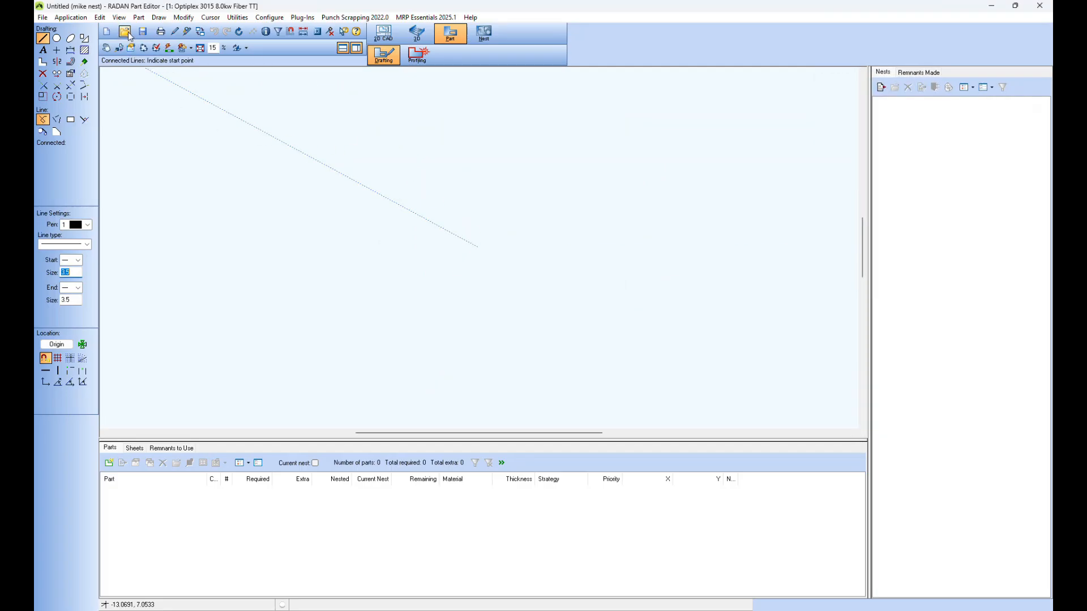
{"action": "left_click", "coordinate": [448, 31]}
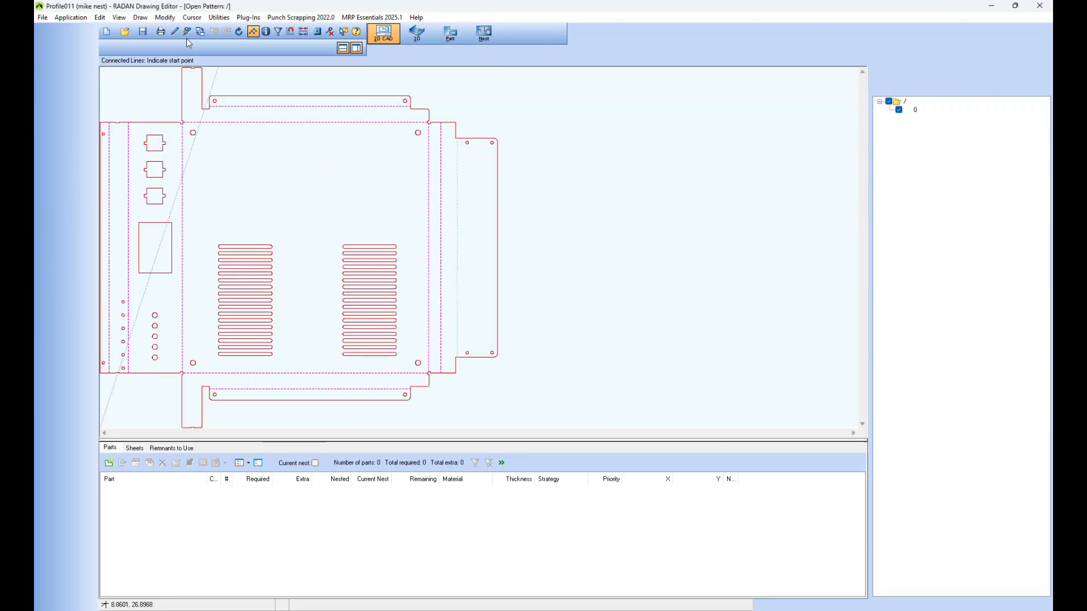
Set custom left, right, top and bottom margins of 5 in the Inch template's DXF import options.
{"action": "left_click", "coordinate": [125, 32]}
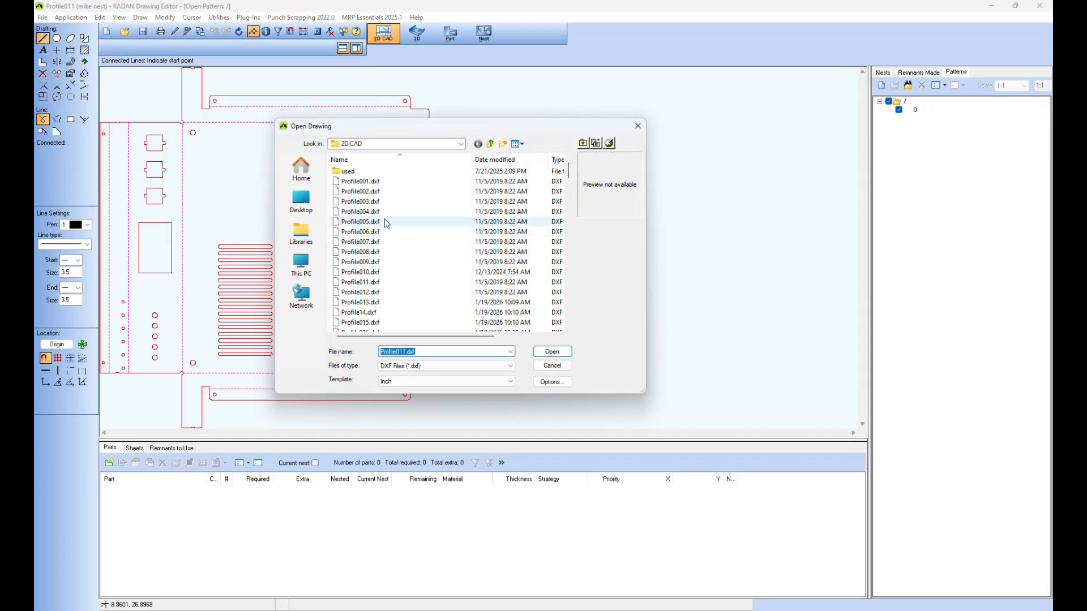
{"action": "left_click", "coordinate": [549, 384]}
{"action": "left_click", "coordinate": [538, 249]}
{"action": "double_click", "coordinate": [537, 264]}
{"action": "type", "text": "5"}
{"action": "key", "text": "Tab"}
{"action": "type", "text": "5"}
{"action": "key", "text": "Tab"}
{"action": "type", "text": "5"}
{"action": "key", "text": "Tab"}
{"action": "type", "text": "5"}
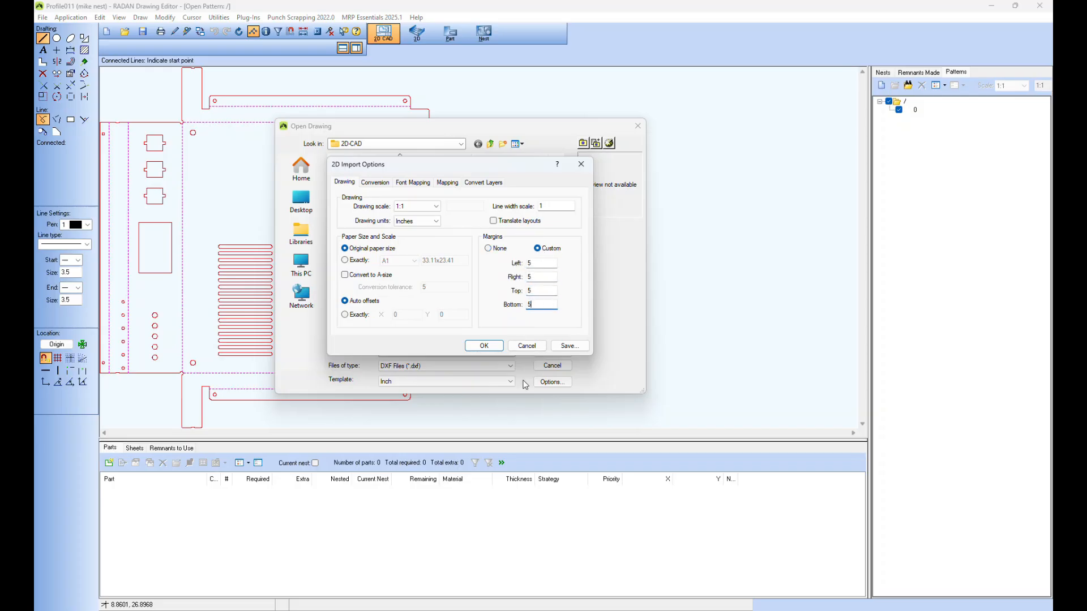
Accept the import options and reopen Profile011.dxf in the 2D CAD drawing.
{"action": "left_click", "coordinate": [484, 346]}
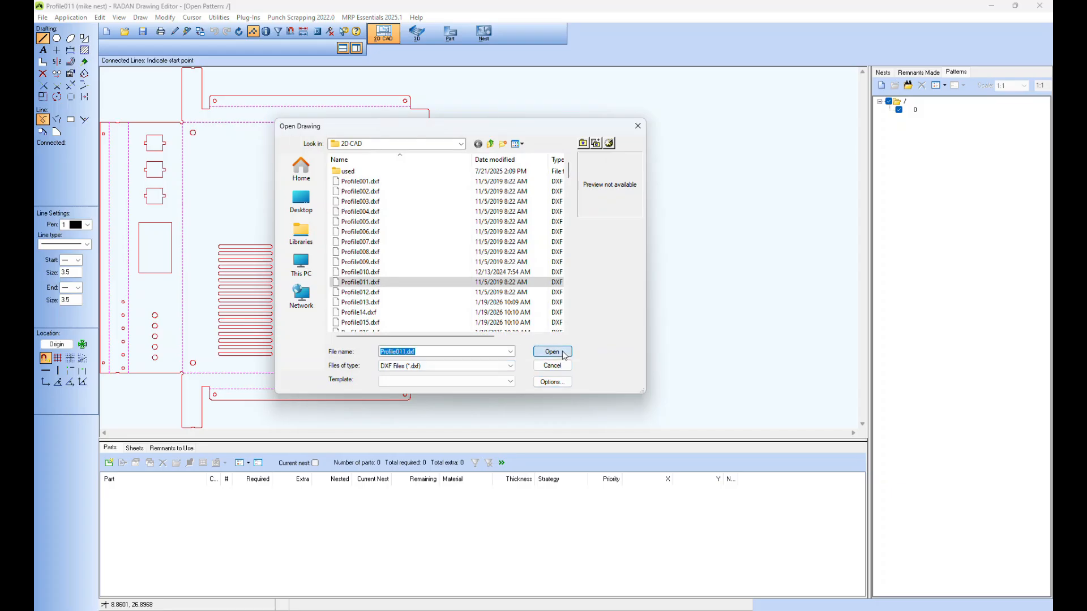
{"action": "left_click", "coordinate": [552, 352]}
{"action": "left_click", "coordinate": [573, 349]}
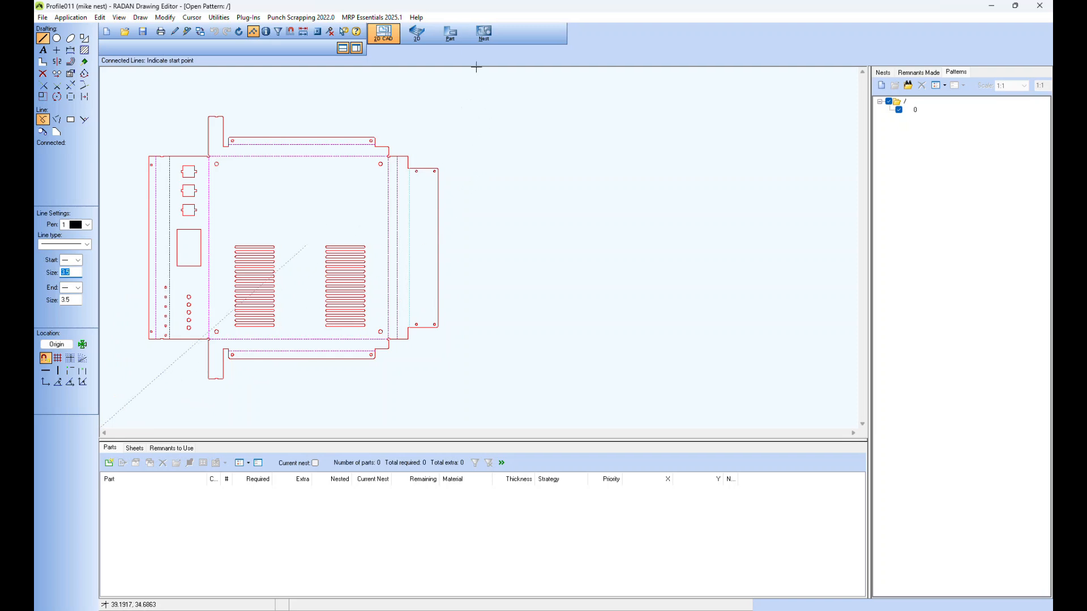
Switch to part editing, grab a copy of the whole profile from the drawing, and cancel the new part dialog.
{"action": "left_click", "coordinate": [453, 33]}
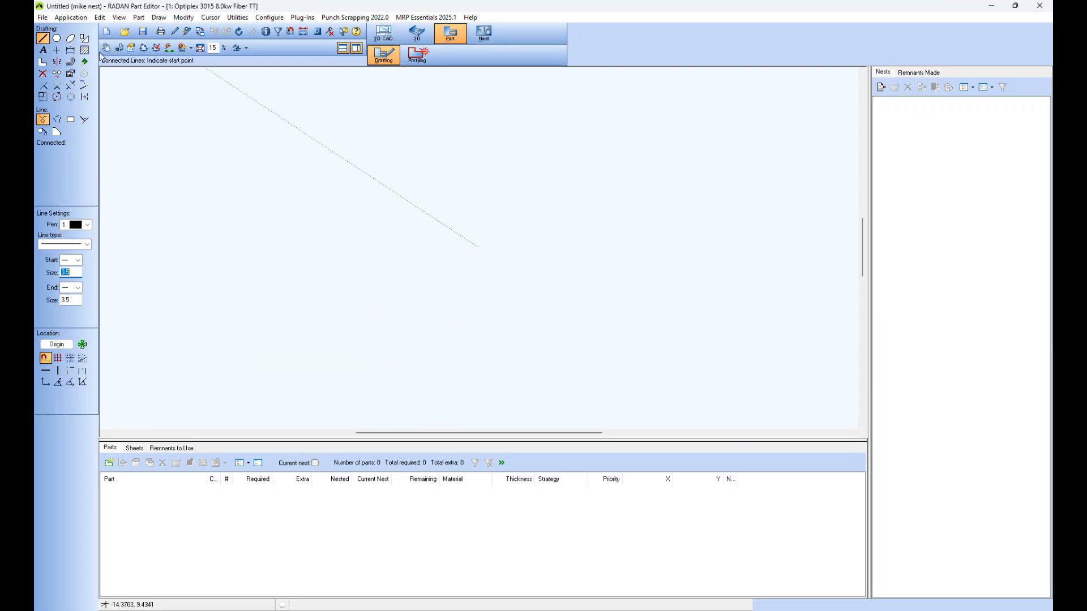
{"action": "left_click_drag", "start_coordinate": [126, 80], "coordinate": [479, 402]}
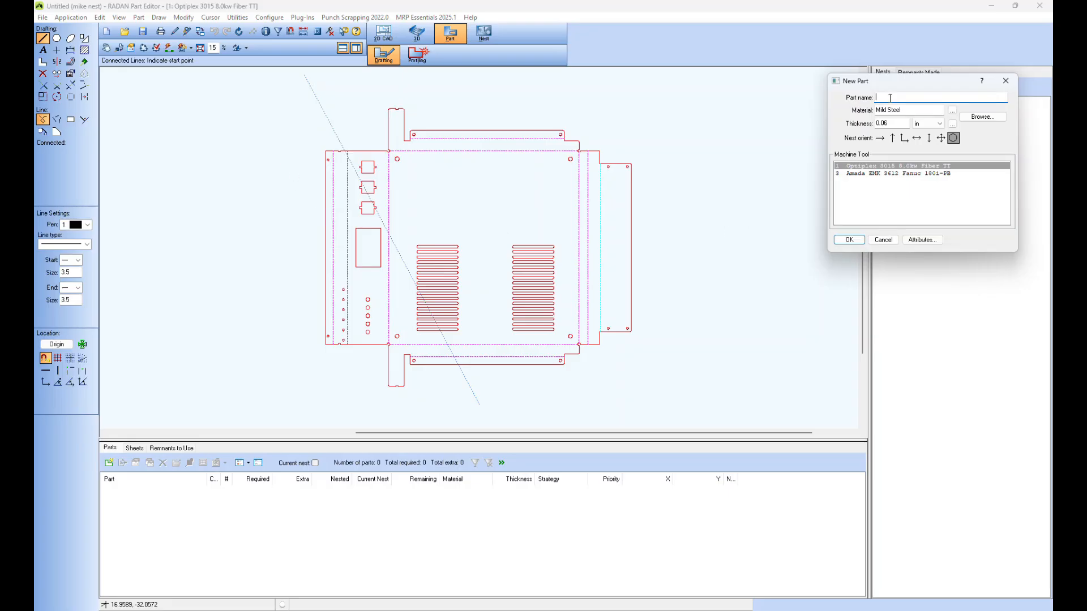
{"action": "left_click", "coordinate": [902, 111]}
{"action": "left_click", "coordinate": [893, 124]}
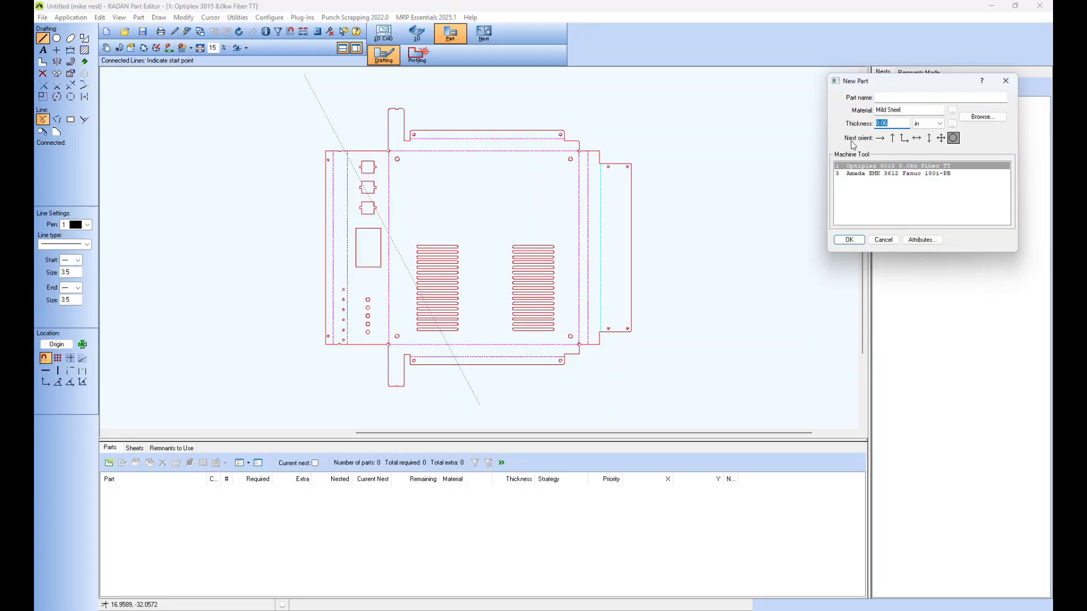
{"action": "left_click", "coordinate": [884, 241]}
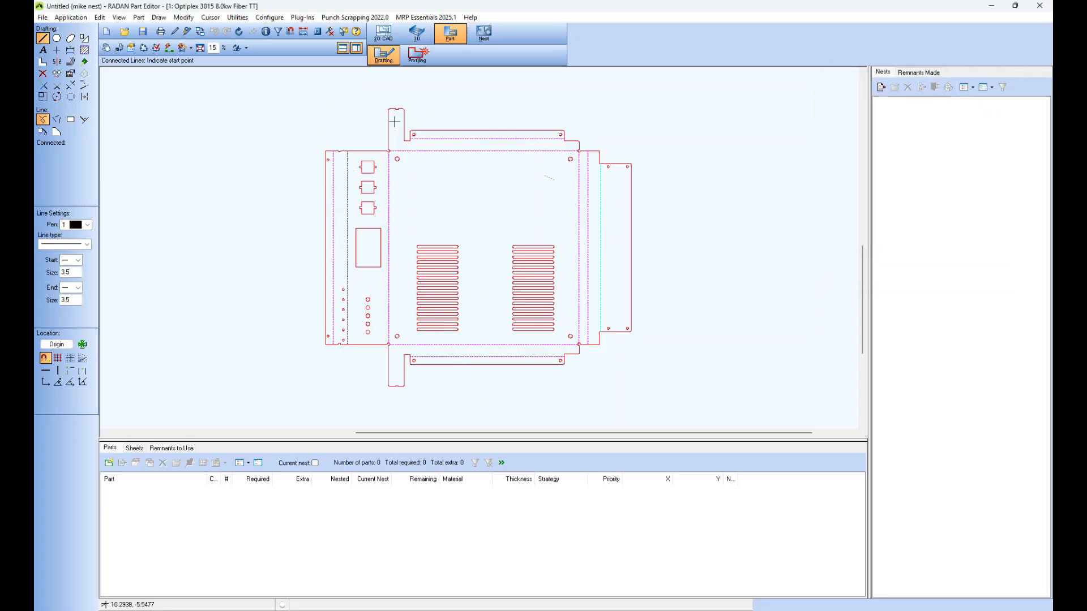
Discard the unsaved part and grab the whole profile again, cutting the original from the drawing.
{"action": "left_click", "coordinate": [106, 48]}
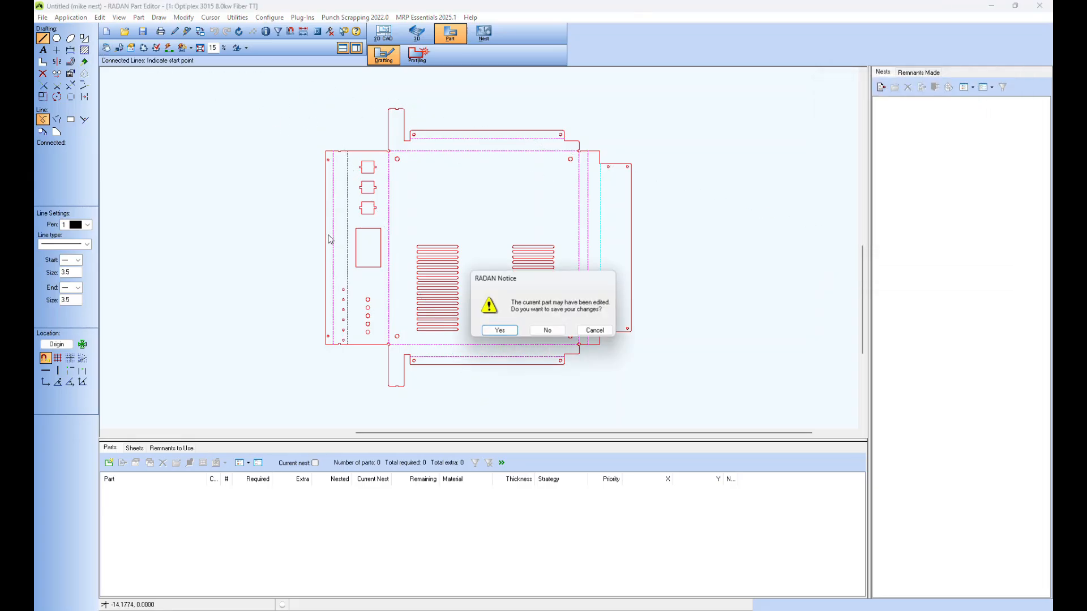
{"action": "left_click", "coordinate": [554, 336]}
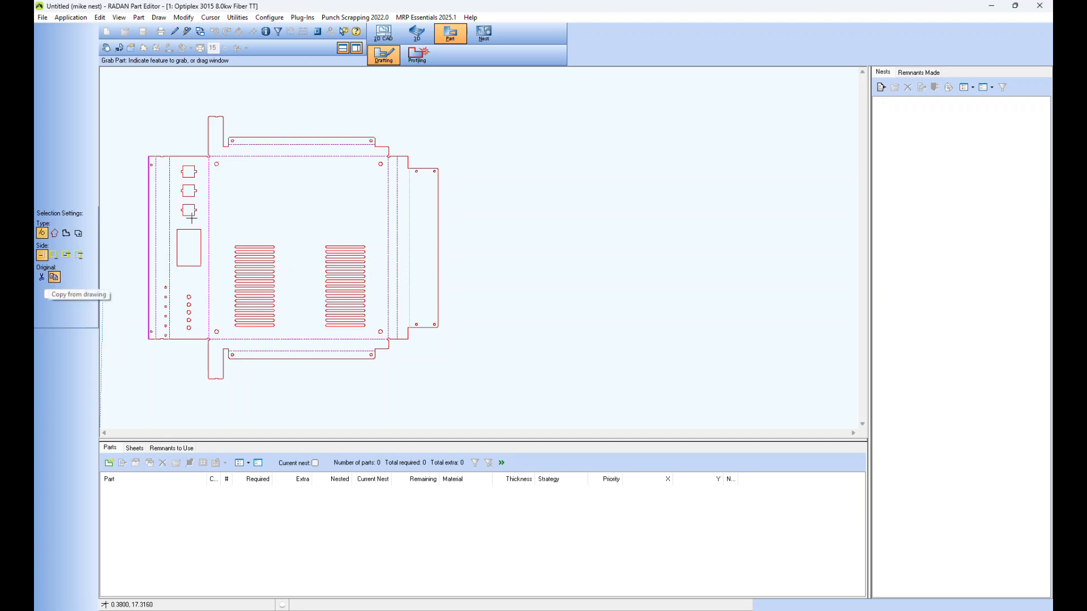
{"action": "left_click", "coordinate": [41, 277]}
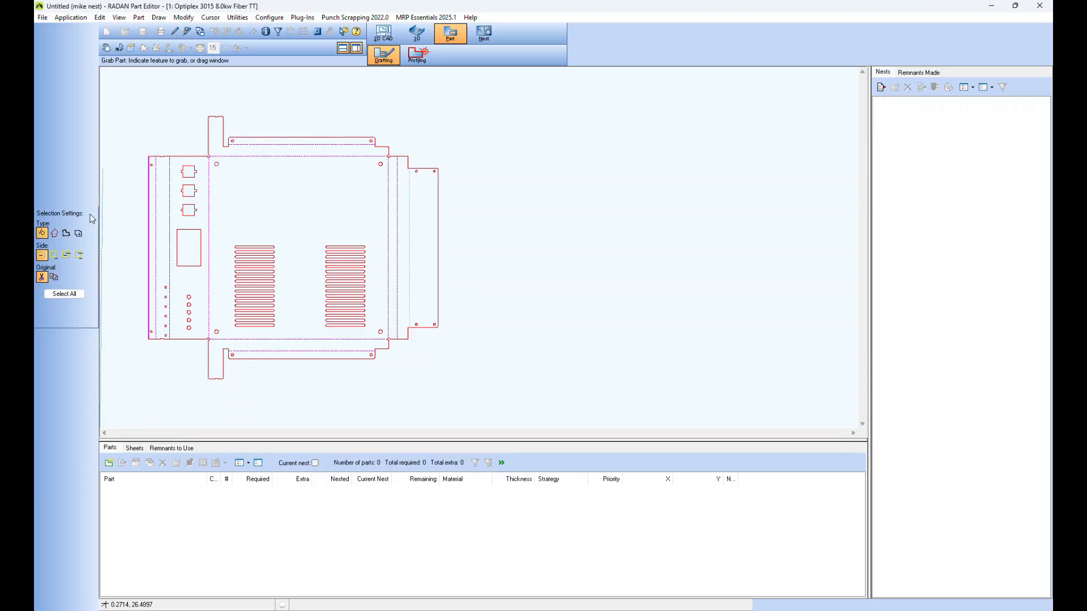
{"action": "left_click_drag", "start_coordinate": [123, 96], "coordinate": [516, 424]}
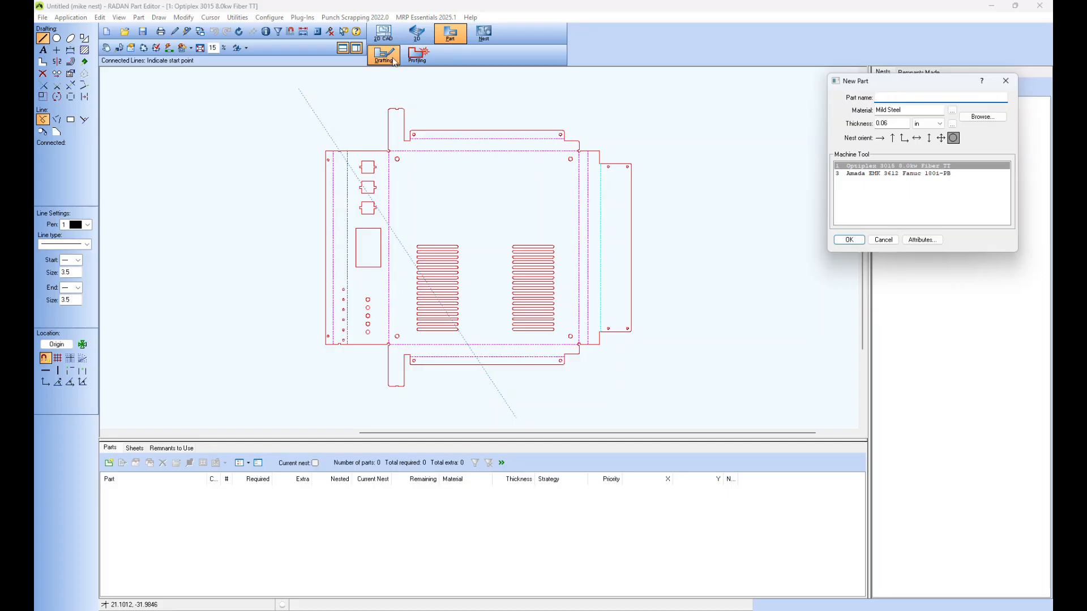
Close the new part dialog and return to the 2D CAD drawing without saving the part.
{"action": "left_click", "coordinate": [849, 240]}
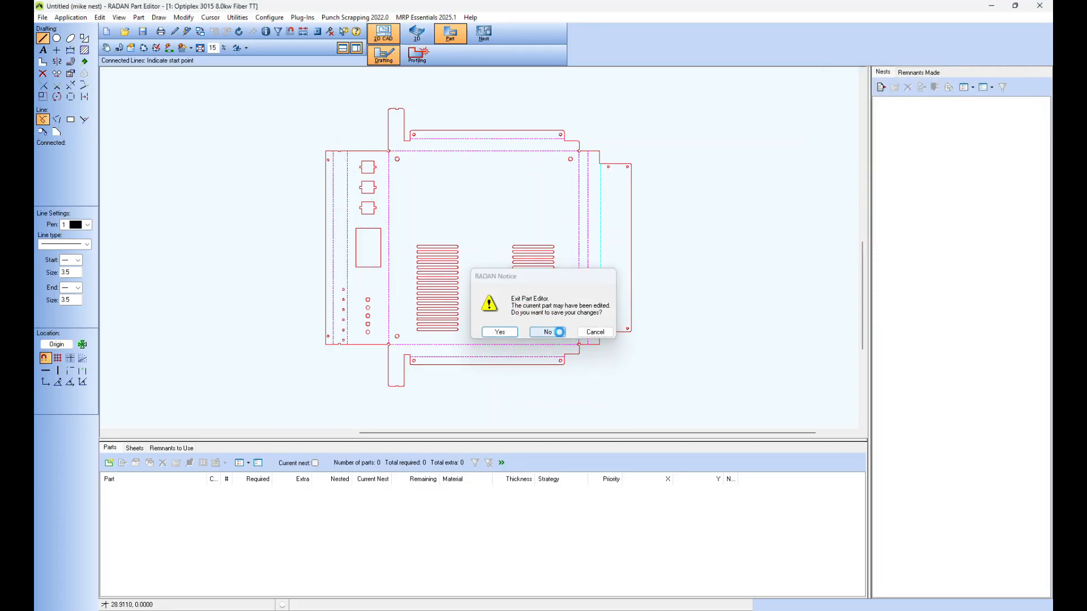
{"action": "left_click", "coordinate": [560, 333]}
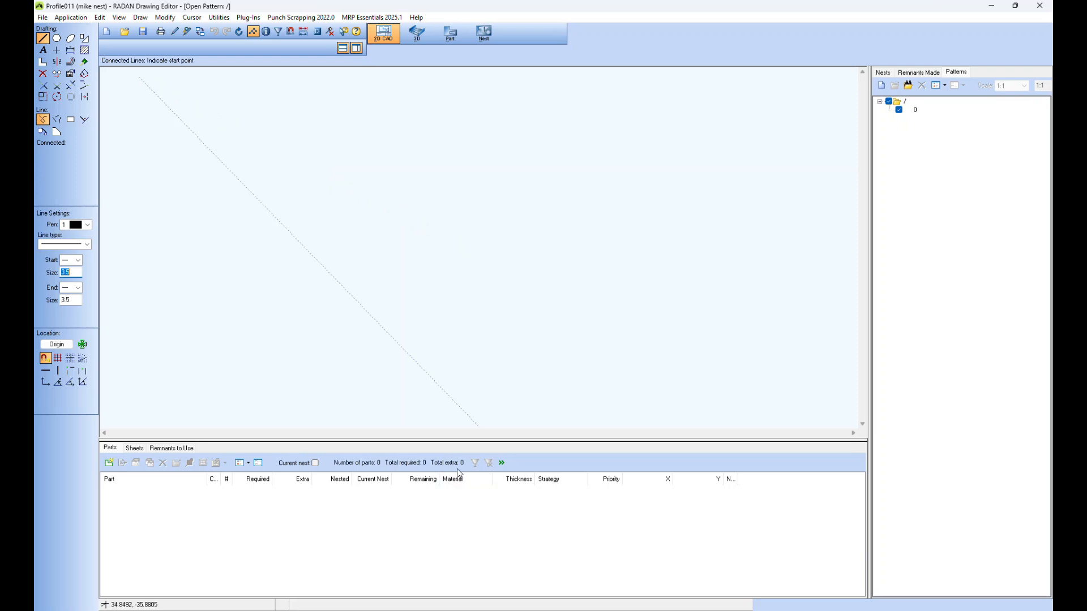
Switch to nesting and start a parts import, selecting the DXF files from Stabilizer.dxf through Frame rear.dxf.
{"action": "left_click_drag", "start_coordinate": [461, 441], "coordinate": [462, 402]}
{"action": "left_click", "coordinate": [484, 32]}
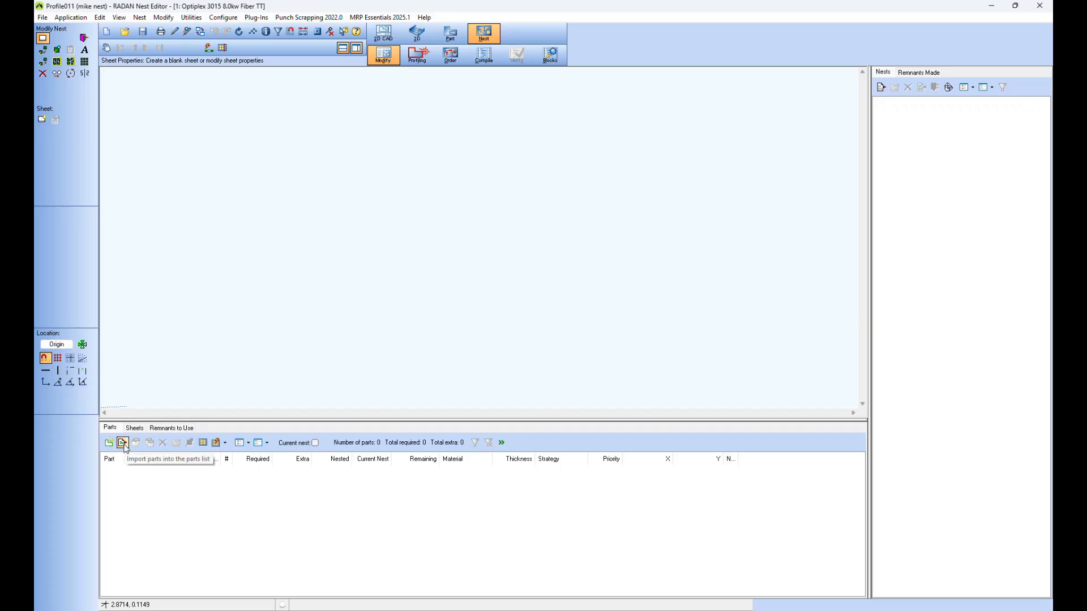
{"action": "left_click", "coordinate": [123, 444]}
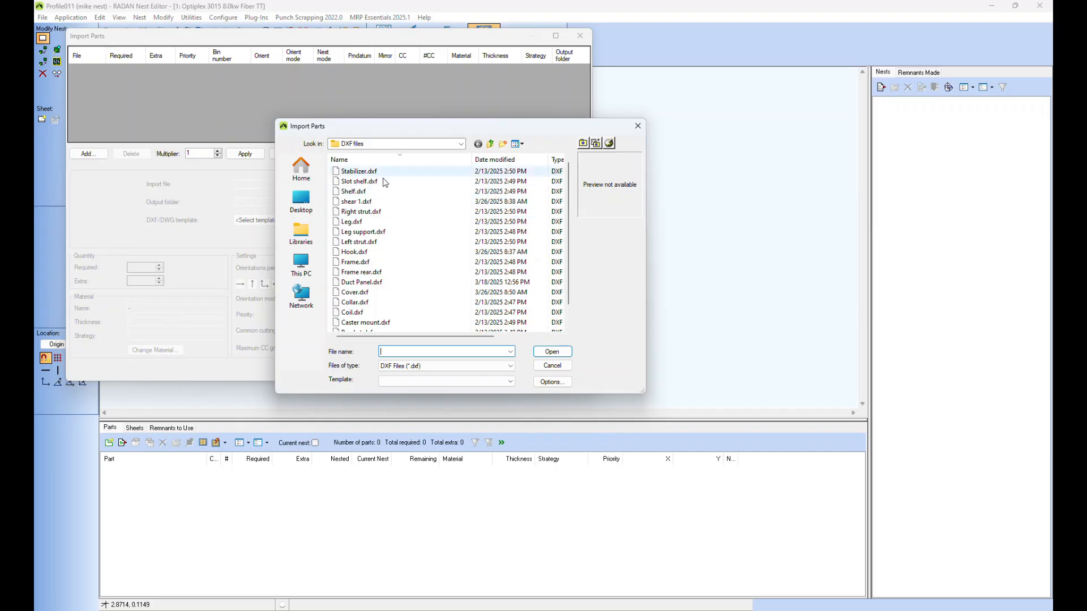
{"action": "left_click", "coordinate": [462, 144]}
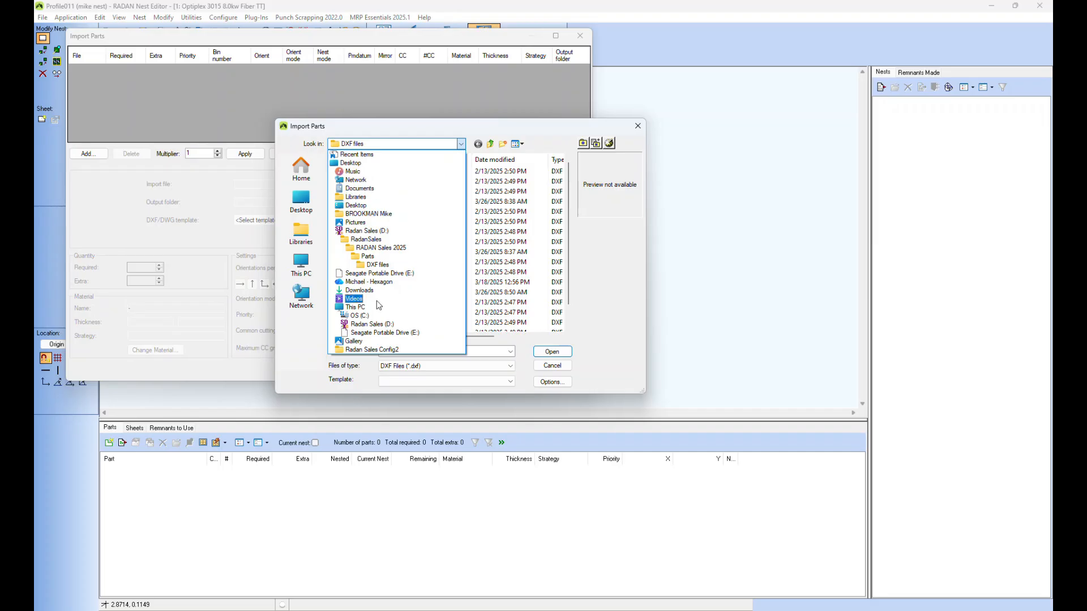
{"action": "left_click", "coordinate": [556, 128]}
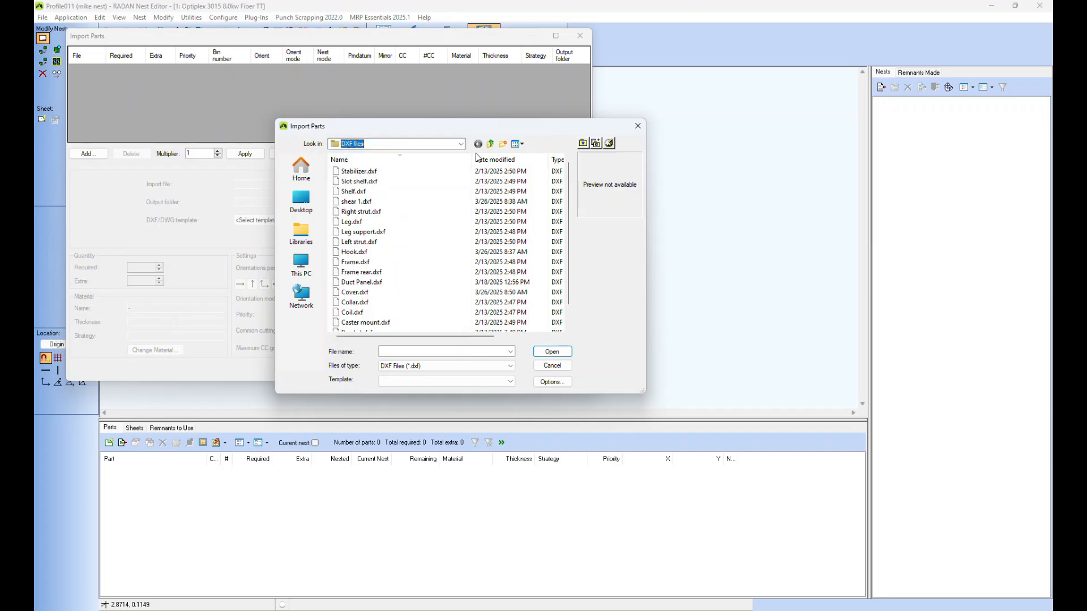
{"action": "left_click", "coordinate": [384, 173]}
{"action": "left_click", "coordinate": [365, 273], "text": "shift"}
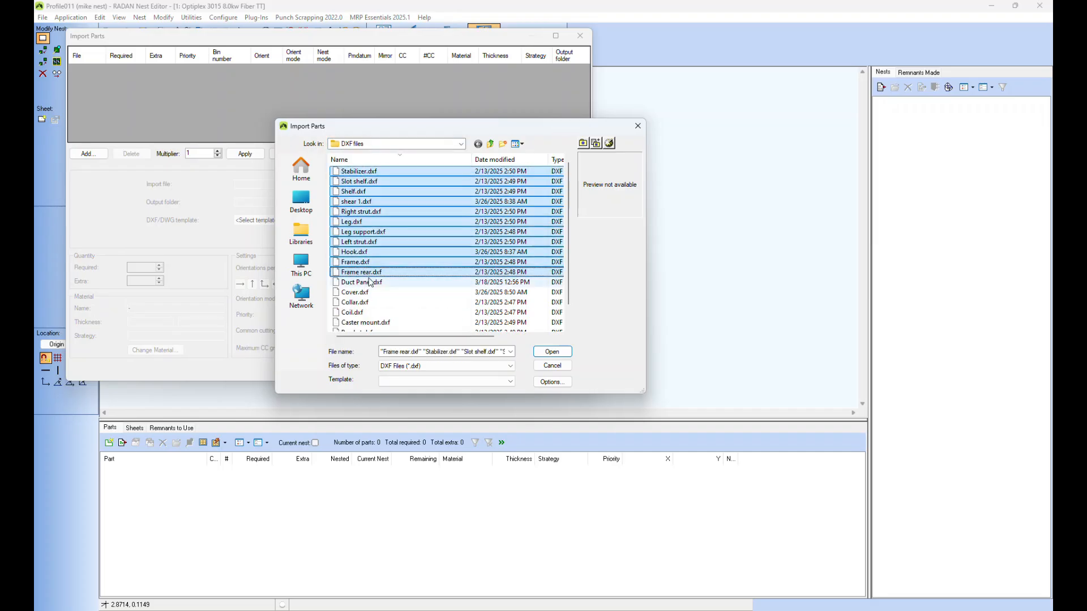
Review the 2D import options, accept them, and add the selected DXF files to the import list.
{"action": "left_click", "coordinate": [549, 384]}
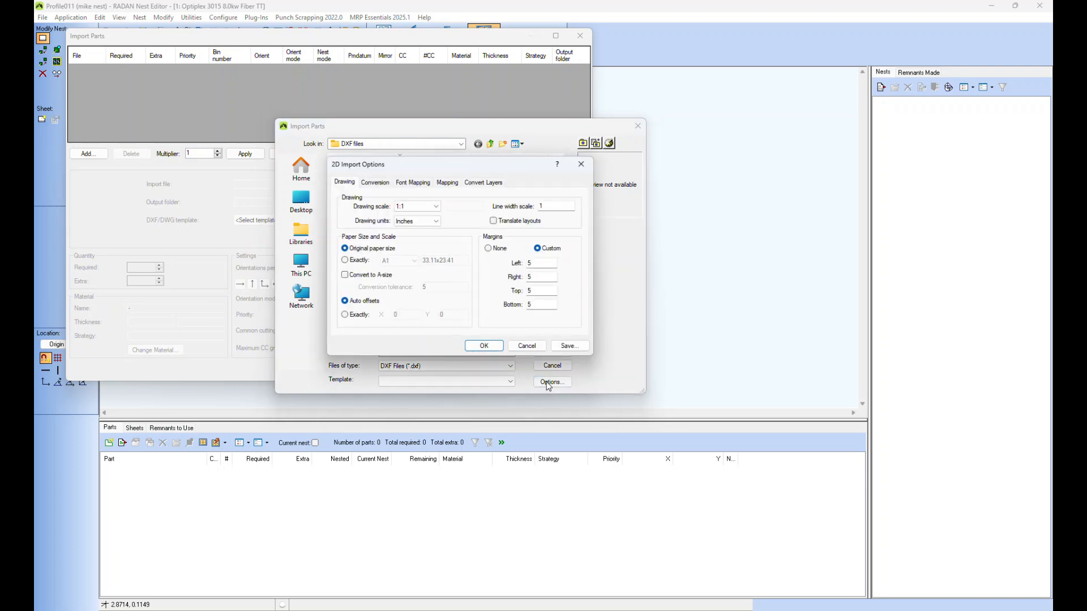
{"action": "left_click", "coordinate": [379, 184]}
{"action": "left_click", "coordinate": [415, 184]}
{"action": "left_click", "coordinate": [484, 183]}
{"action": "left_click", "coordinate": [351, 184]}
{"action": "left_click", "coordinate": [484, 346]}
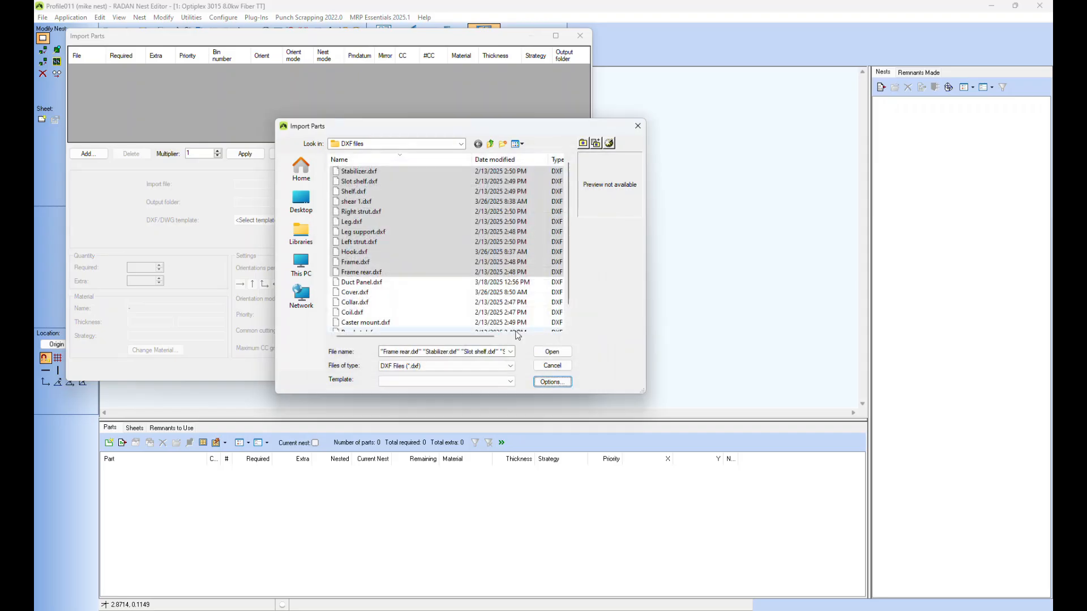
{"action": "left_click", "coordinate": [552, 351]}
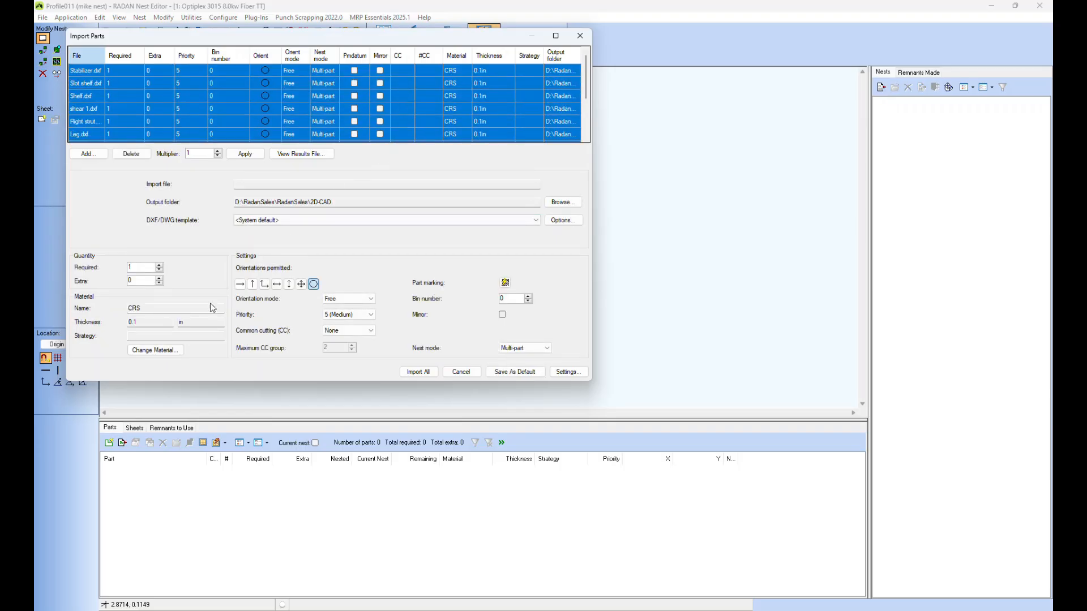
Change the material of all listed parts to the standard Mild Steel with 0.06 in thickness and strategy N2.
{"action": "left_click", "coordinate": [180, 354]}
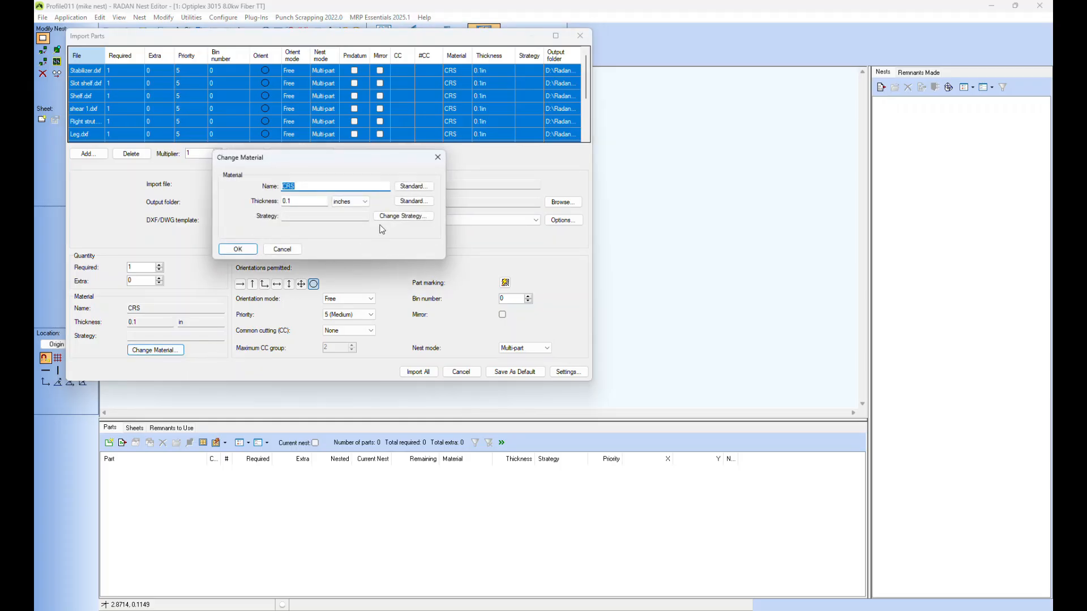
{"action": "left_click", "coordinate": [414, 187]}
{"action": "left_click", "coordinate": [479, 308]}
{"action": "left_click", "coordinate": [414, 201]}
{"action": "double_click", "coordinate": [522, 296]}
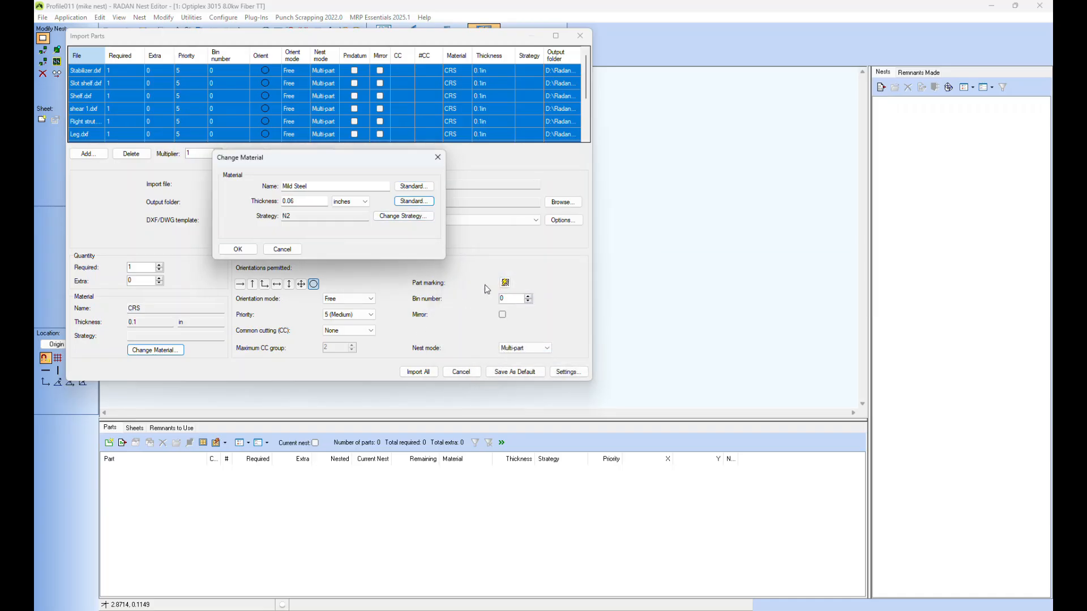
{"action": "left_click", "coordinate": [238, 249]}
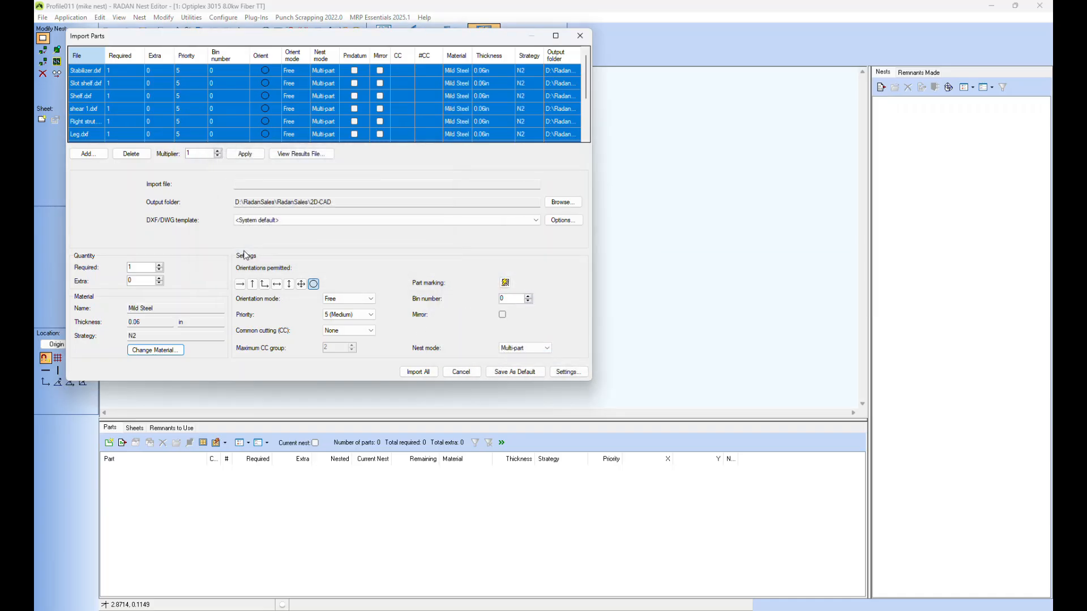
Apply a quantity multiplier of 15 to all listed parts.
{"action": "left_click", "coordinate": [187, 154]}
{"action": "type", "text": "15"}
{"action": "left_click", "coordinate": [245, 154]}
Step through the parts in the import list and examine their previews.
{"action": "left_click", "coordinate": [132, 122]}
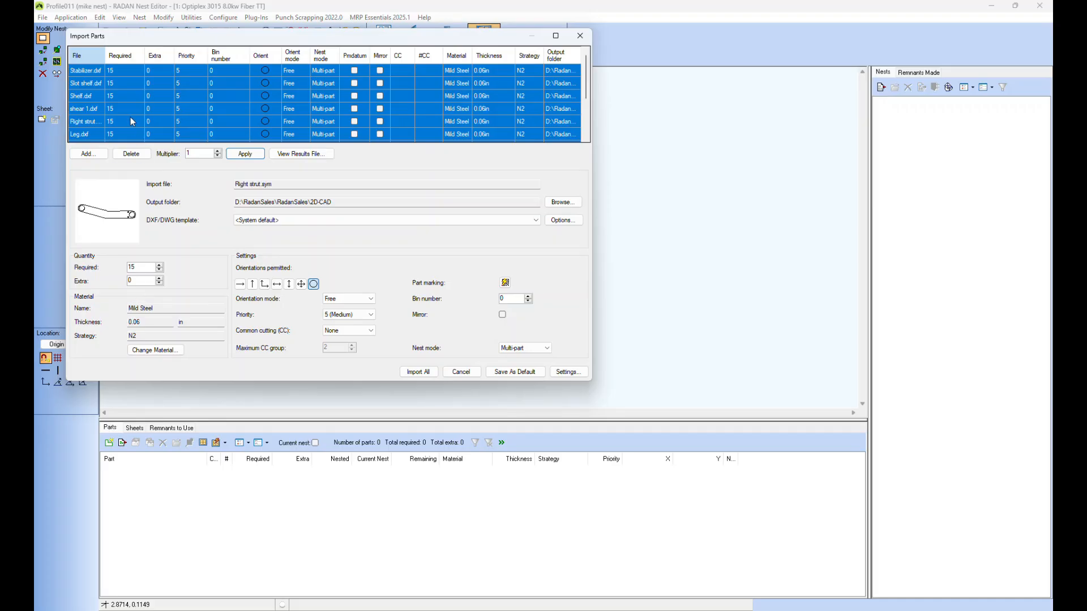
{"action": "key", "text": "Up"}
{"action": "key", "text": "Up"}
{"action": "key", "text": "Up"}
{"action": "key", "text": "Up"}
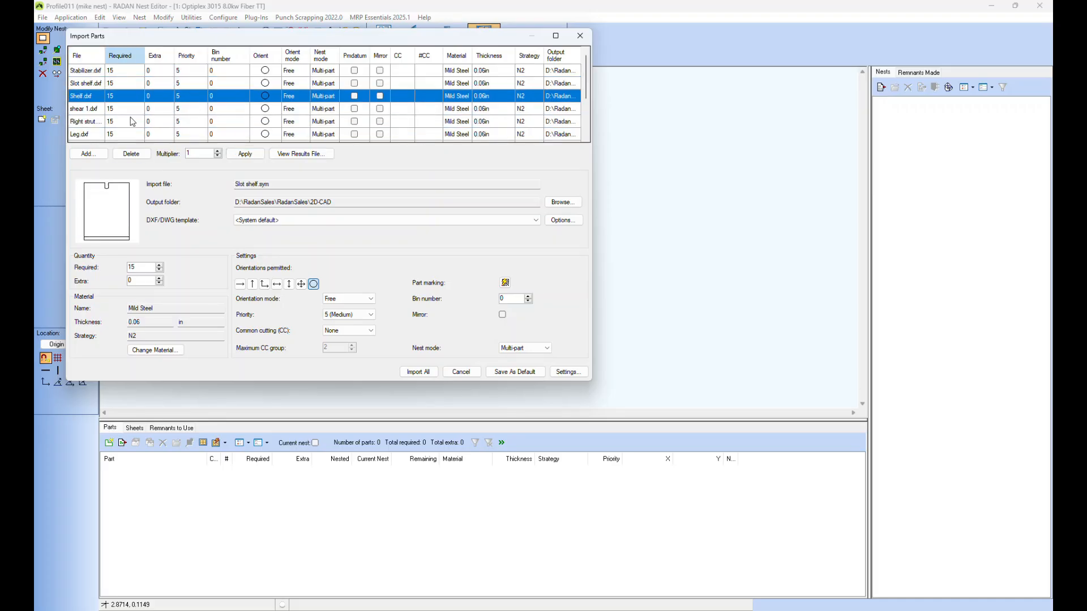
{"action": "key", "text": "Down"}
{"action": "key", "text": "Down"}
{"action": "key", "text": "Down"}
{"action": "key", "text": "Down"}
{"action": "key", "text": "Down"}
{"action": "key", "text": "Down"}
{"action": "key", "text": "Down"}
{"action": "key", "text": "Down"}
{"action": "key", "text": "Down"}
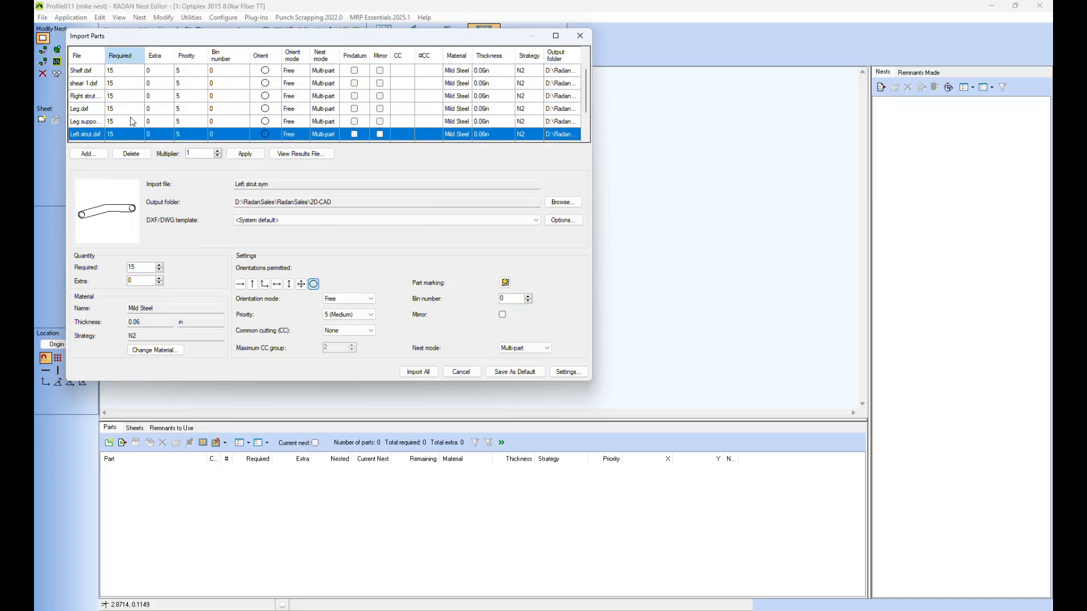
Set the required quantity of the Right strut and Left strut parts to 10 each.
{"action": "key", "text": "Up"}
{"action": "key", "text": "Up"}
{"action": "key", "text": "Up"}
{"action": "key", "text": "Up"}
{"action": "key", "text": "Up"}
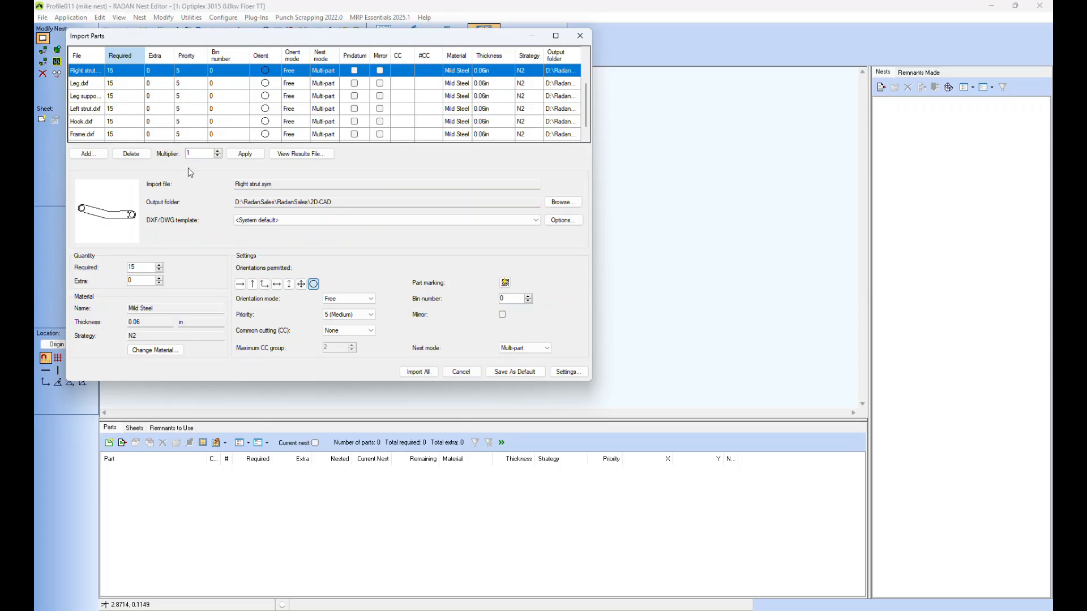
{"action": "type", "text": "10"}
{"action": "scroll", "coordinate": [102, 113], "scroll_direction": "up", "scroll_amount": 1}
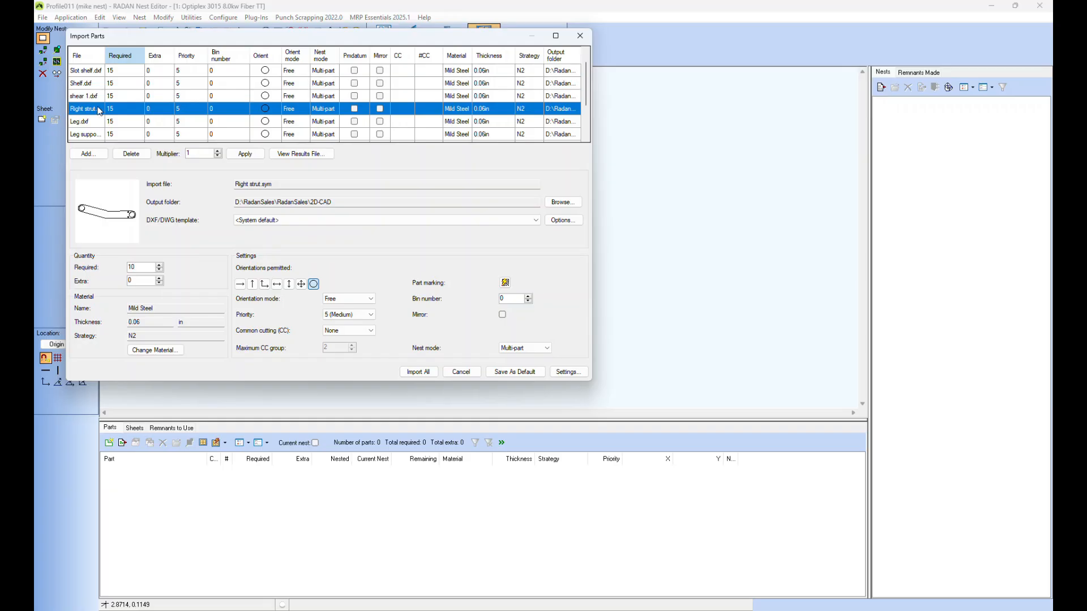
{"action": "left_click", "coordinate": [86, 134]}
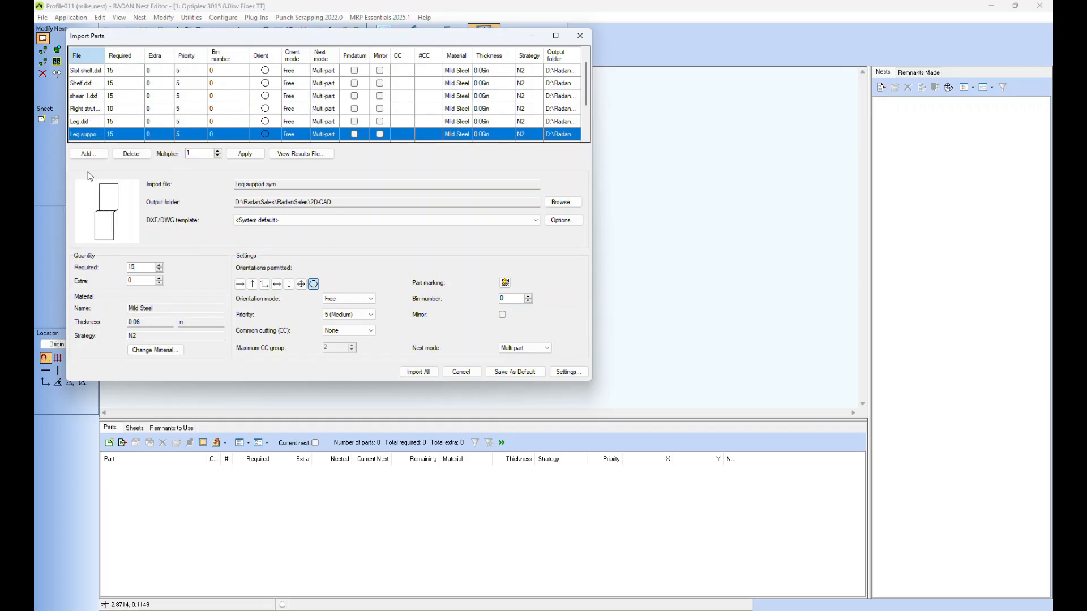
{"action": "scroll", "coordinate": [94, 113], "scroll_direction": "up", "scroll_amount": 1}
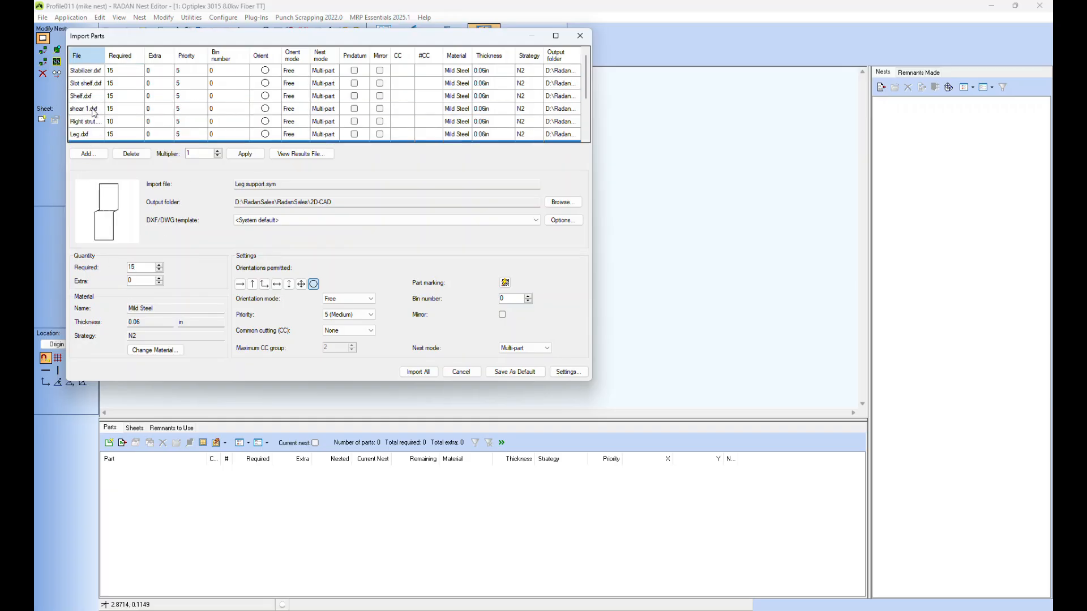
{"action": "scroll", "coordinate": [94, 112], "scroll_direction": "down", "scroll_amount": 2}
{"action": "left_click", "coordinate": [96, 102]}
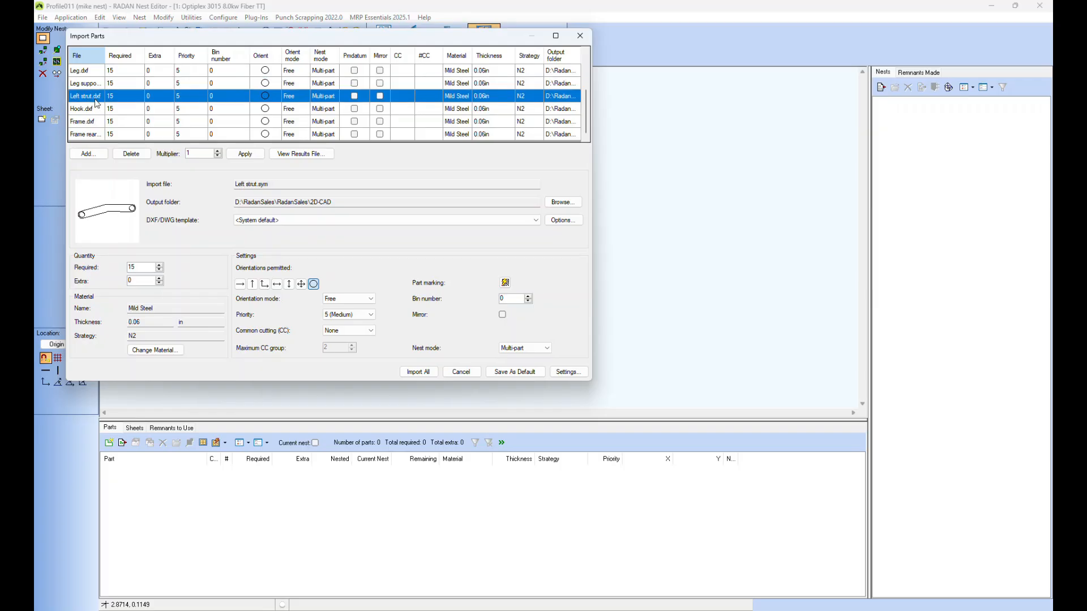
{"action": "double_click", "coordinate": [134, 266]}
{"action": "type", "text": "10"}
Check the output folder and the part rows, import all parts into the parts list, and acknowledge the import.
{"action": "left_click_drag", "start_coordinate": [339, 202], "coordinate": [229, 204]}
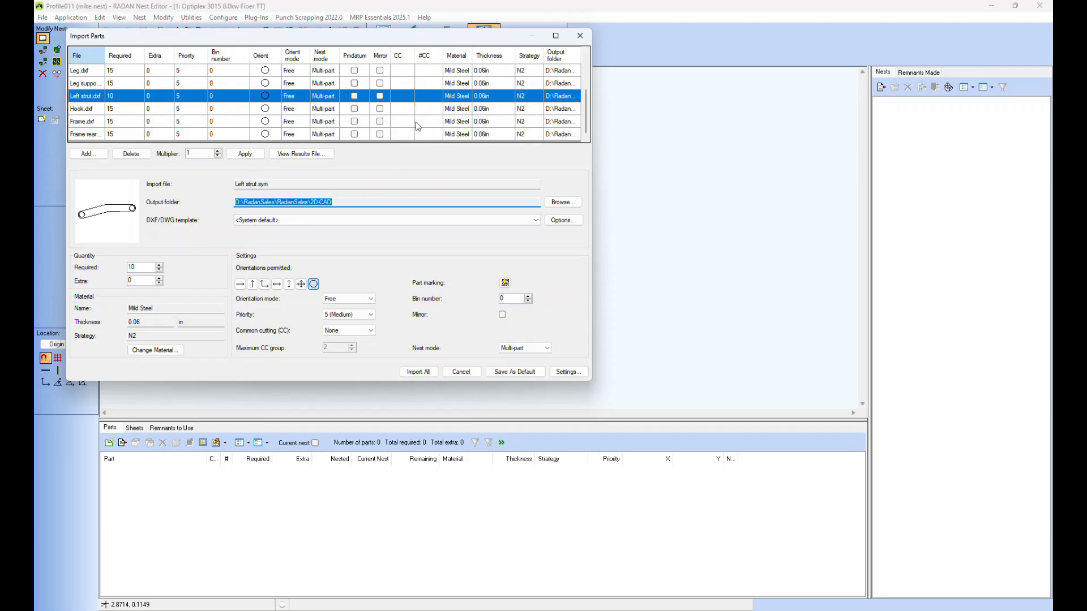
{"action": "scroll", "coordinate": [416, 126], "scroll_direction": "up", "scroll_amount": 2}
{"action": "scroll", "coordinate": [406, 93], "scroll_direction": "down", "scroll_amount": 2}
{"action": "left_click", "coordinate": [412, 376]}
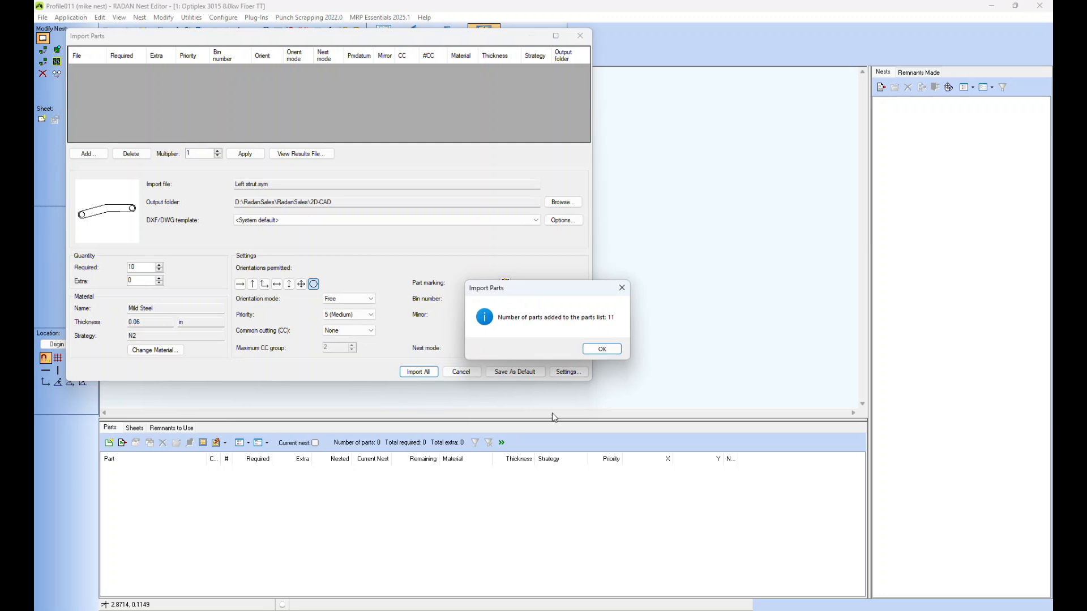
{"action": "left_click", "coordinate": [601, 349]}
Enlarge the parts list and run automatic nesting, continuing with the current nest settings despite existing nest drawings.
{"action": "mouse_move", "coordinate": [474, 420]}
{"action": "left_mouse_down"}
{"action": "mouse_move", "coordinate": [481, 282]}
{"action": "mouse_move", "coordinate": [477, 357]}
{"action": "left_mouse_up"}
{"action": "left_click", "coordinate": [218, 380]}
{"action": "left_click", "coordinate": [579, 349]}
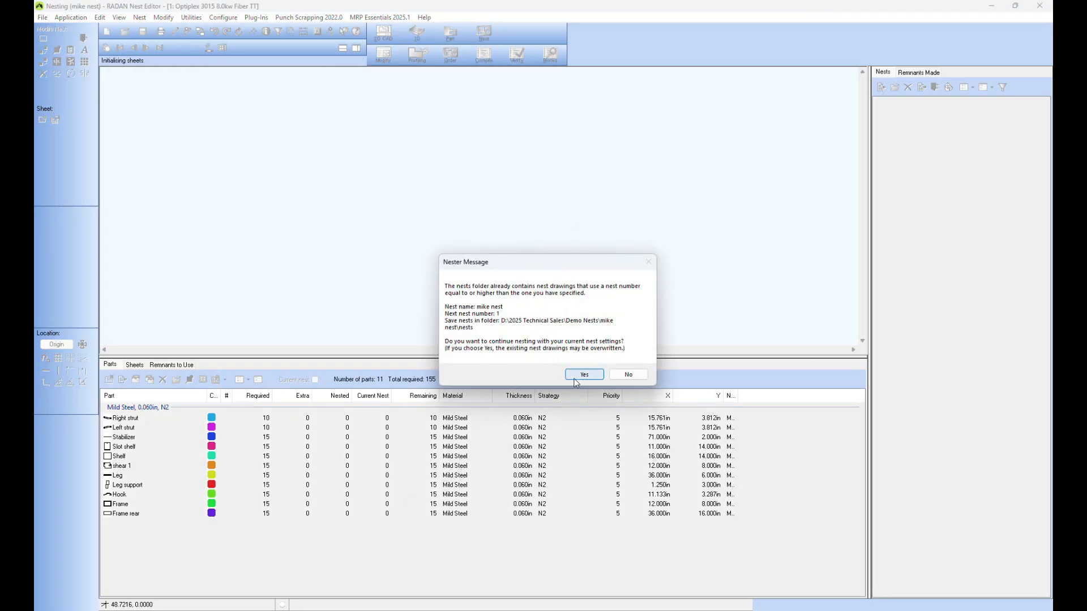
{"action": "left_click", "coordinate": [584, 375]}
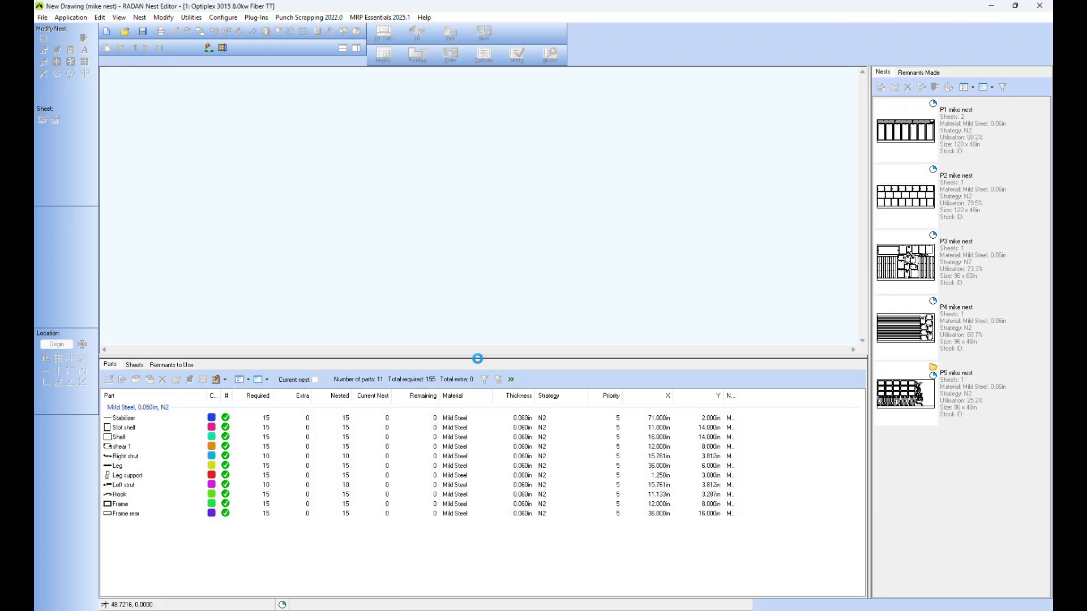
{"action": "key", "text": "Return"}
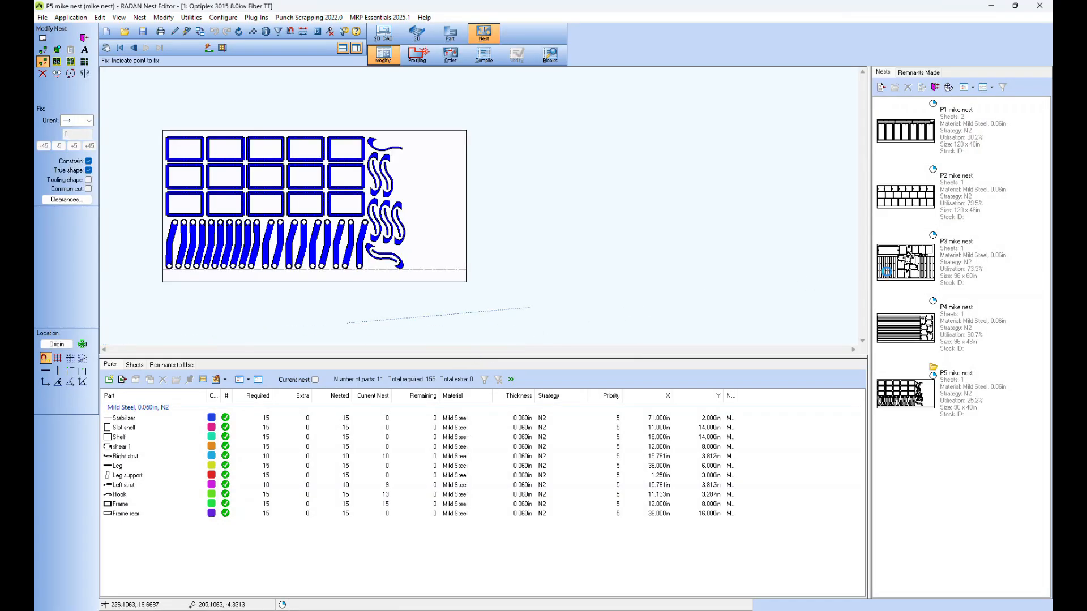
Examine nest P3 and nest P2, enlarging the drawing area to inspect the P2 layout.
{"action": "double_click", "coordinate": [887, 272]}
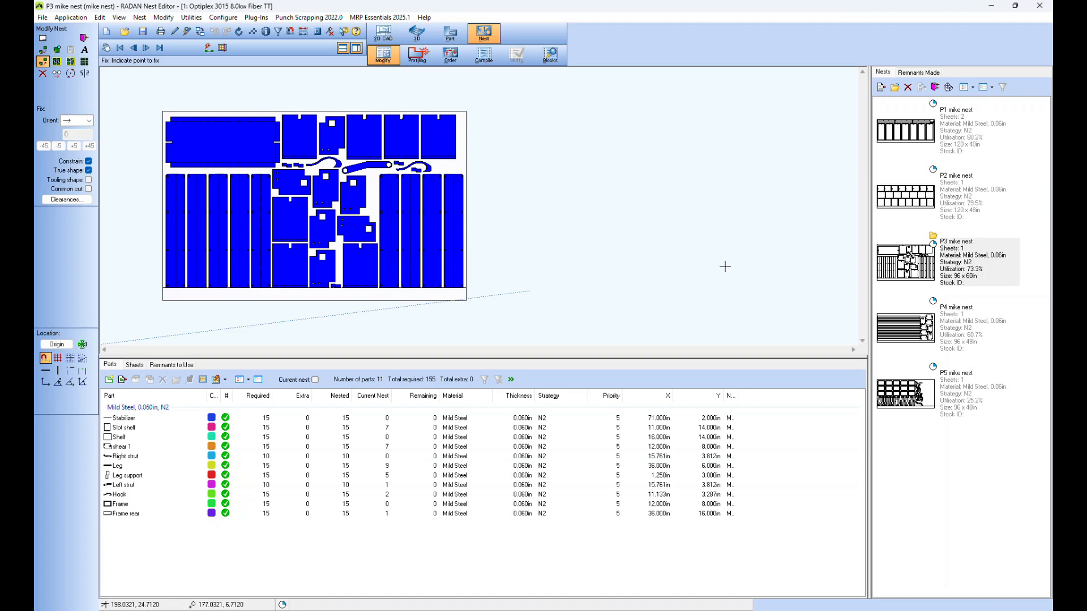
{"action": "key", "text": "Up"}
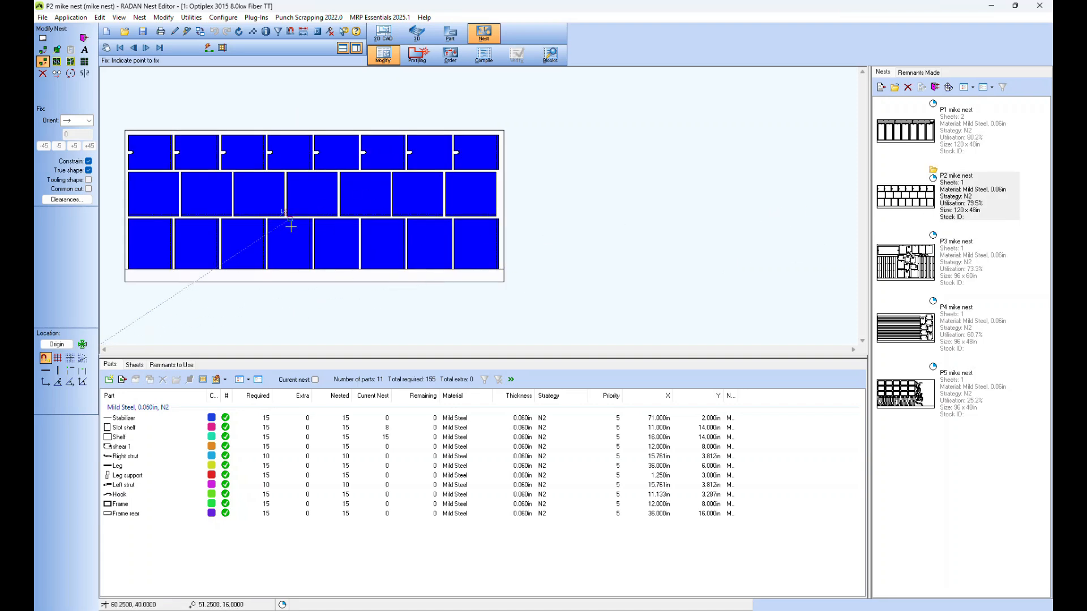
{"action": "scroll", "coordinate": [291, 227], "scroll_direction": "up", "scroll_amount": 6}
{"action": "scroll", "coordinate": [388, 324], "scroll_direction": "down", "scroll_amount": 2}
{"action": "left_click_drag", "start_coordinate": [436, 355], "coordinate": [435, 433]}
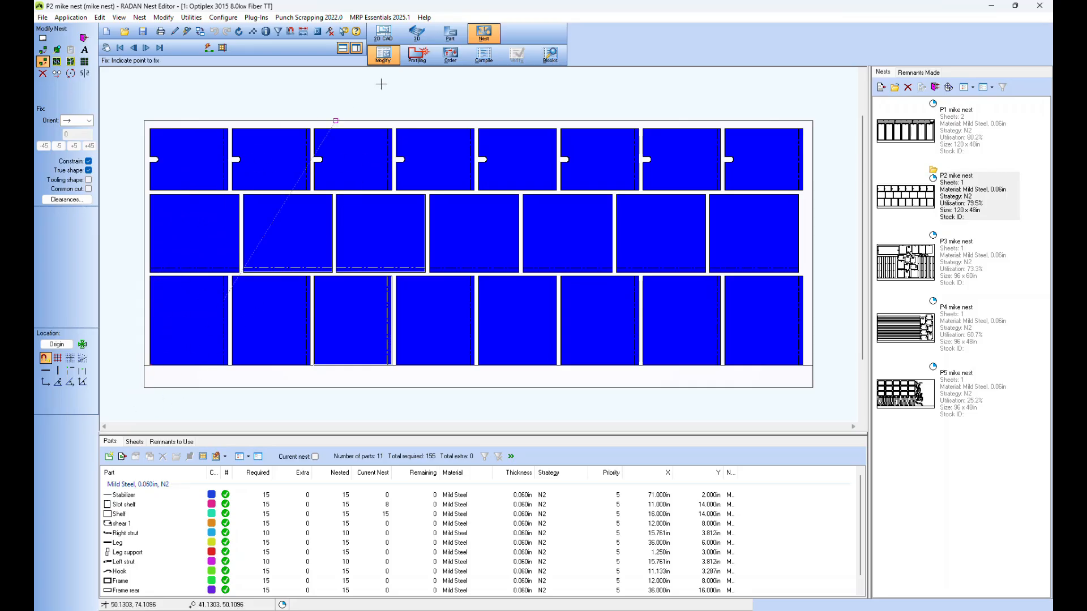
Open the Slot shelf part for part editing and add a 1 in diameter circle just below its slot.
{"action": "left_click", "coordinate": [450, 33]}
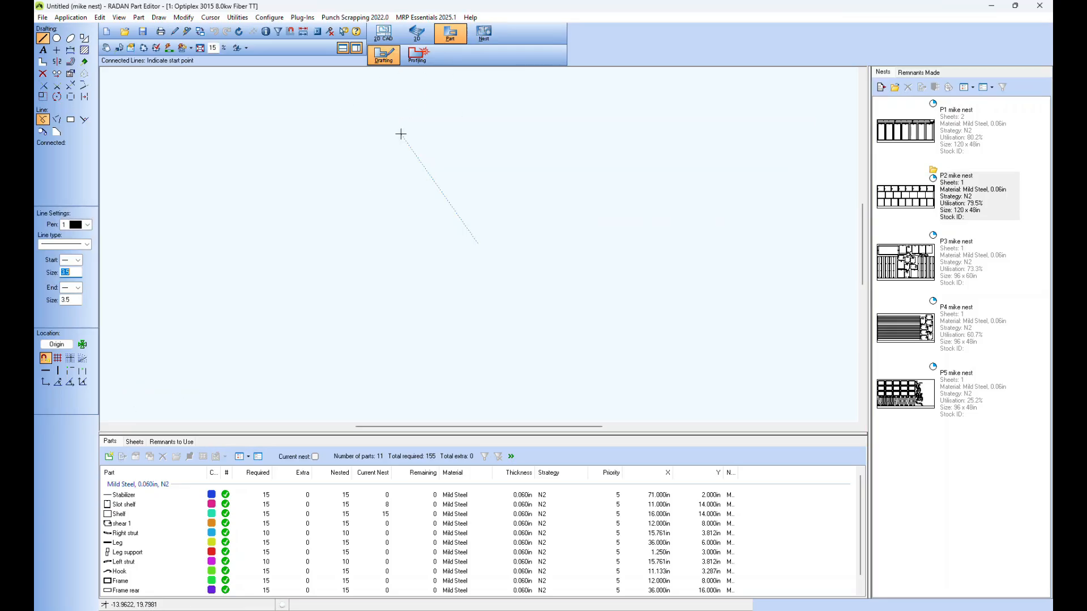
{"action": "double_click", "coordinate": [134, 505]}
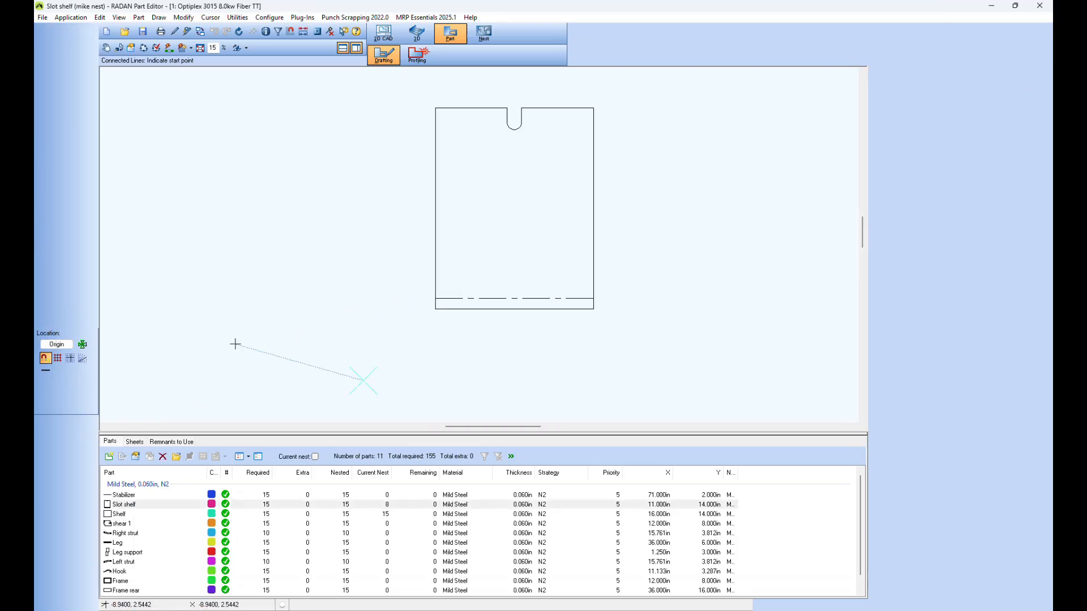
{"action": "left_click", "coordinate": [57, 38]}
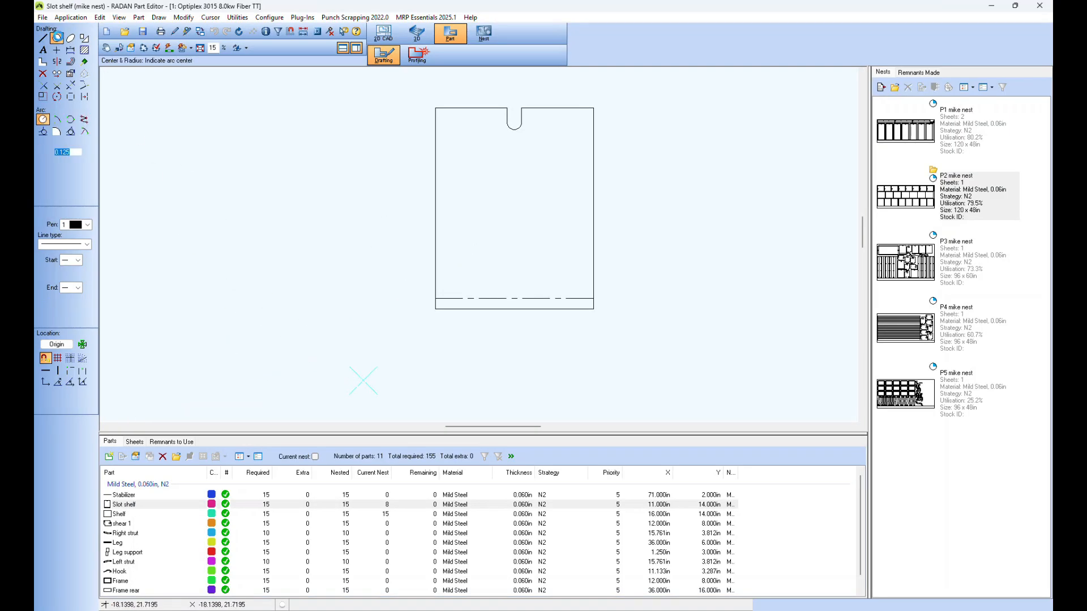
{"action": "key", "text": "Tab"}
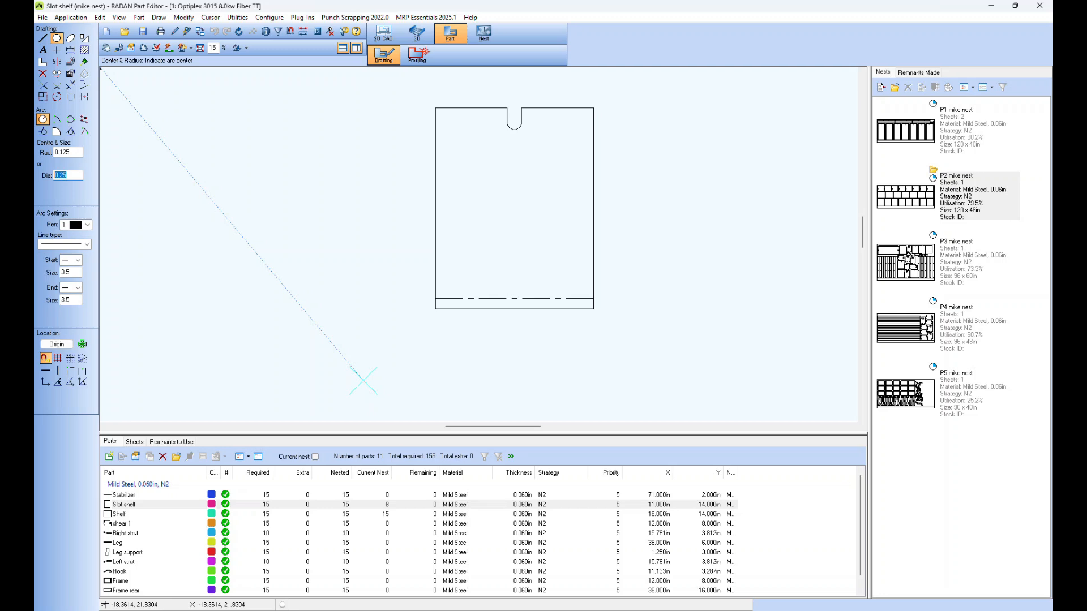
{"action": "type", "text": "1"}
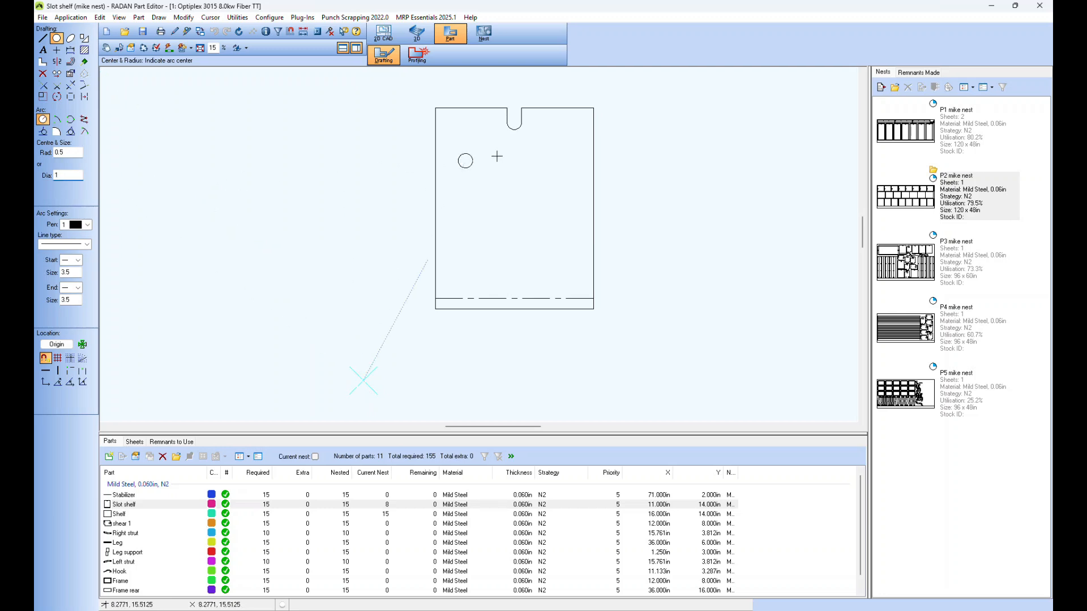
{"action": "left_click", "coordinate": [515, 145]}
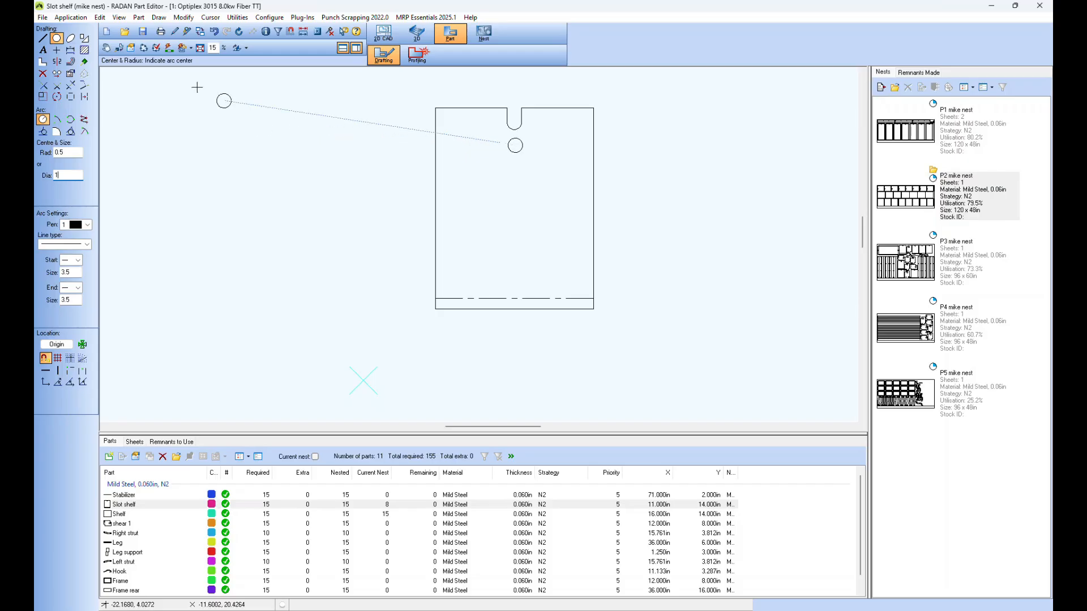
Save the revised part over Slot shelf.sym, keeping Mild Steel at 0.06 in, and return to the P2 nest.
{"action": "left_click", "coordinate": [142, 33]}
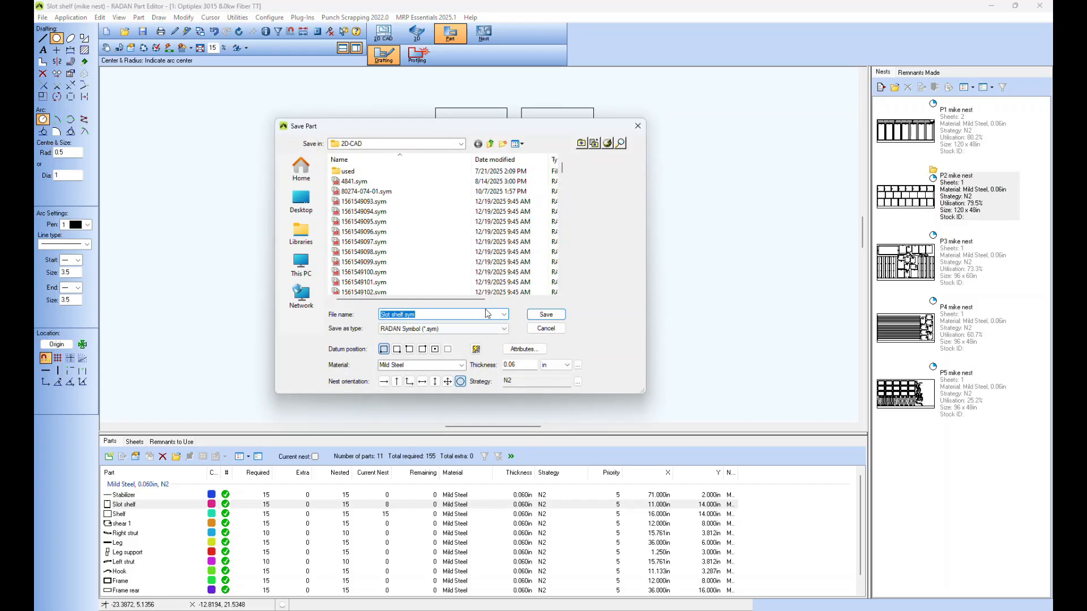
{"action": "mouse_move", "coordinate": [469, 127]}
{"action": "left_mouse_down"}
{"action": "mouse_move", "coordinate": [796, 130]}
{"action": "mouse_move", "coordinate": [743, 128]}
{"action": "mouse_move", "coordinate": [751, 112]}
{"action": "left_mouse_up"}
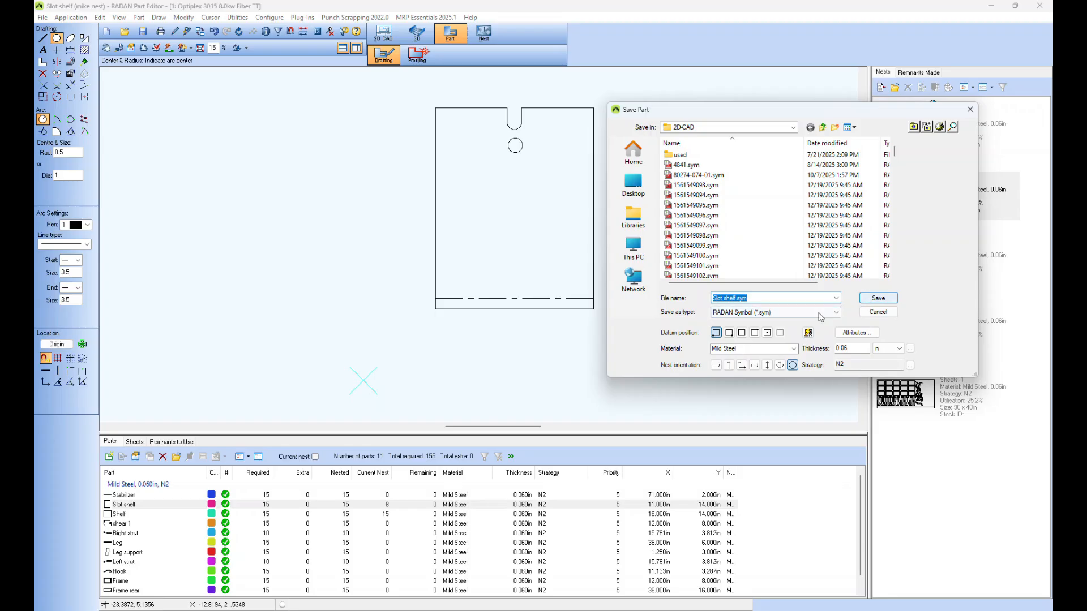
{"action": "left_click", "coordinate": [878, 298]}
{"action": "left_click", "coordinate": [567, 311]}
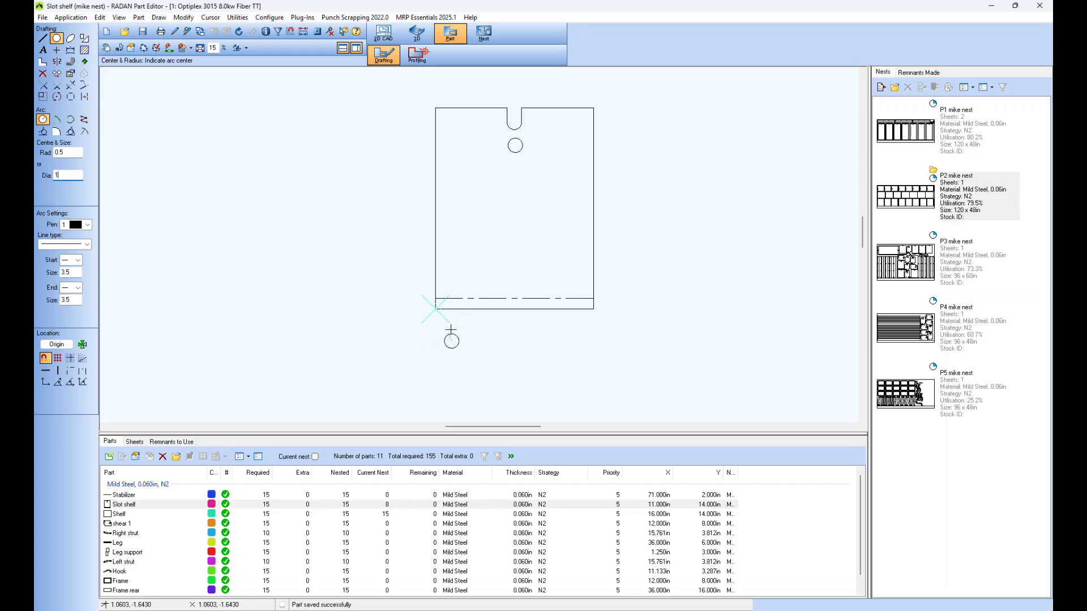
{"action": "left_click", "coordinate": [484, 35]}
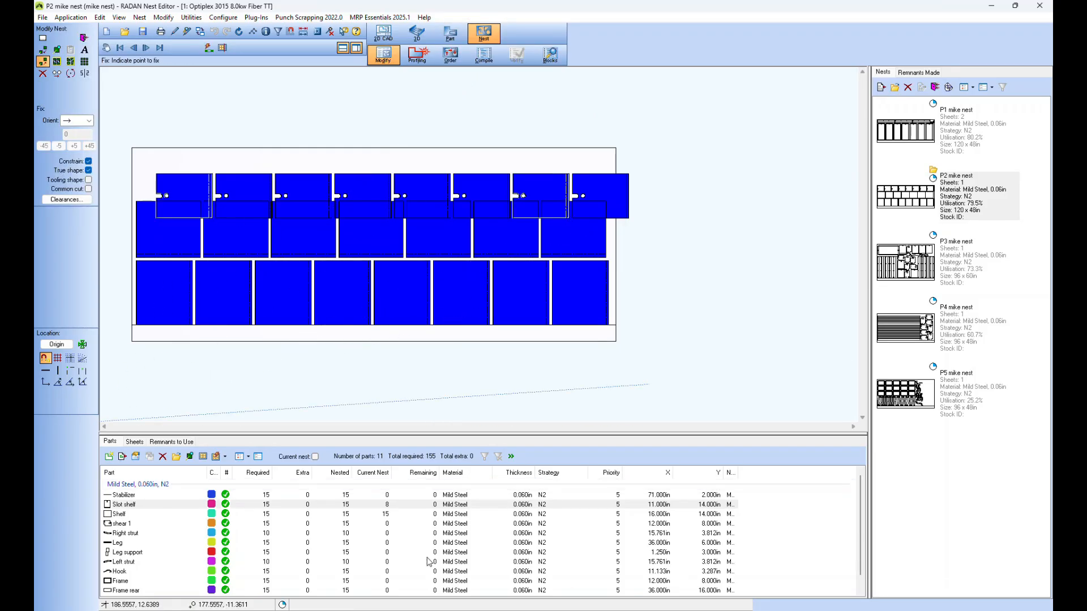
{"action": "mouse_move", "coordinate": [429, 562]}
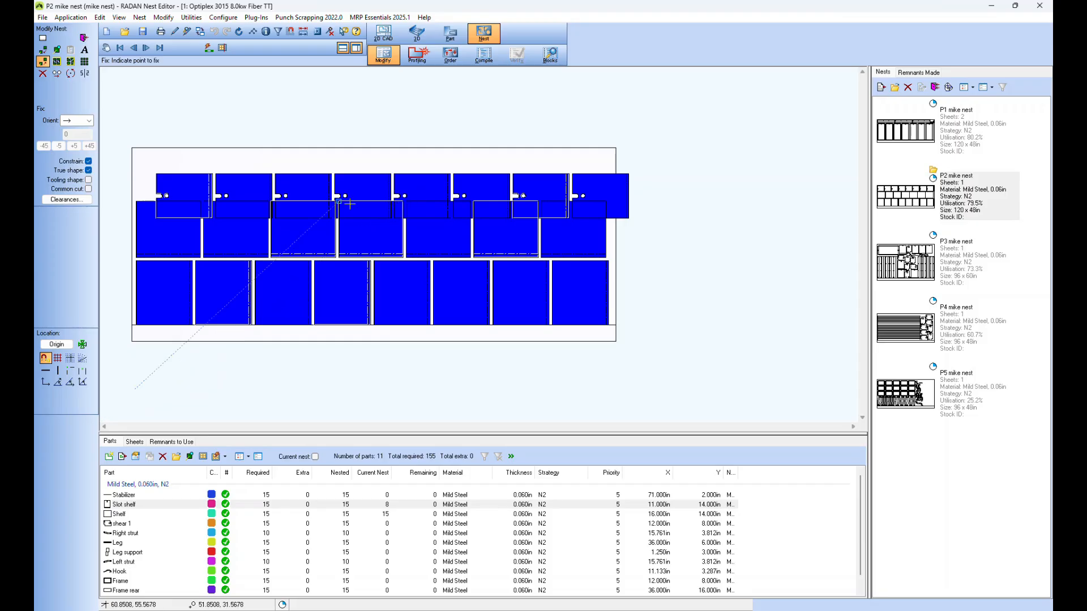
Delete nest P2, rerun automatic nesting for its parts, and select a revised Slot shelf in the new nest.
{"action": "left_click", "coordinate": [933, 211]}
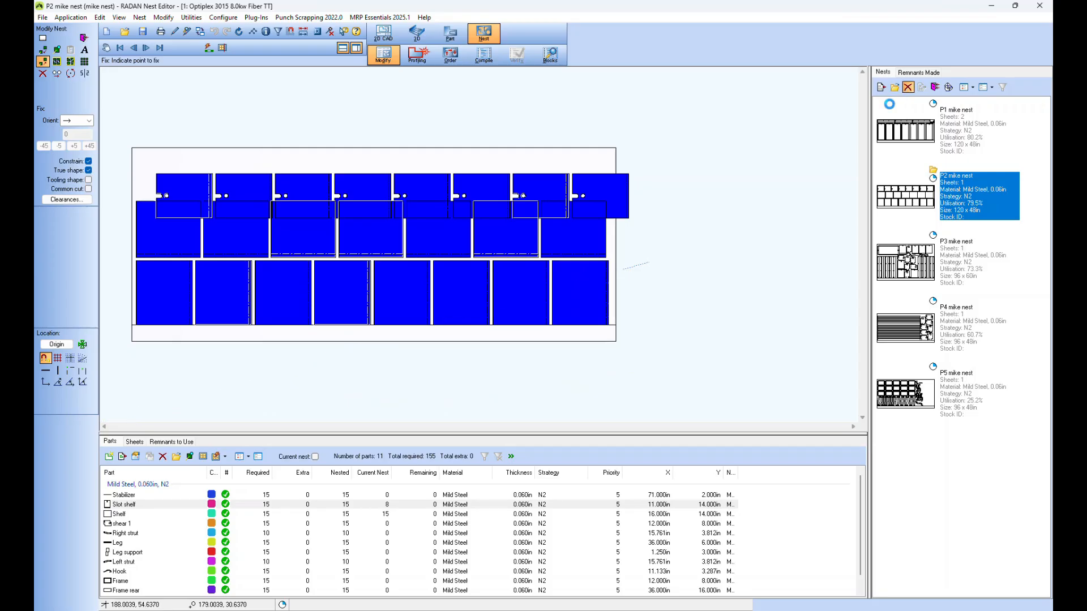
{"action": "left_click", "coordinate": [907, 88]}
{"action": "left_click", "coordinate": [549, 341]}
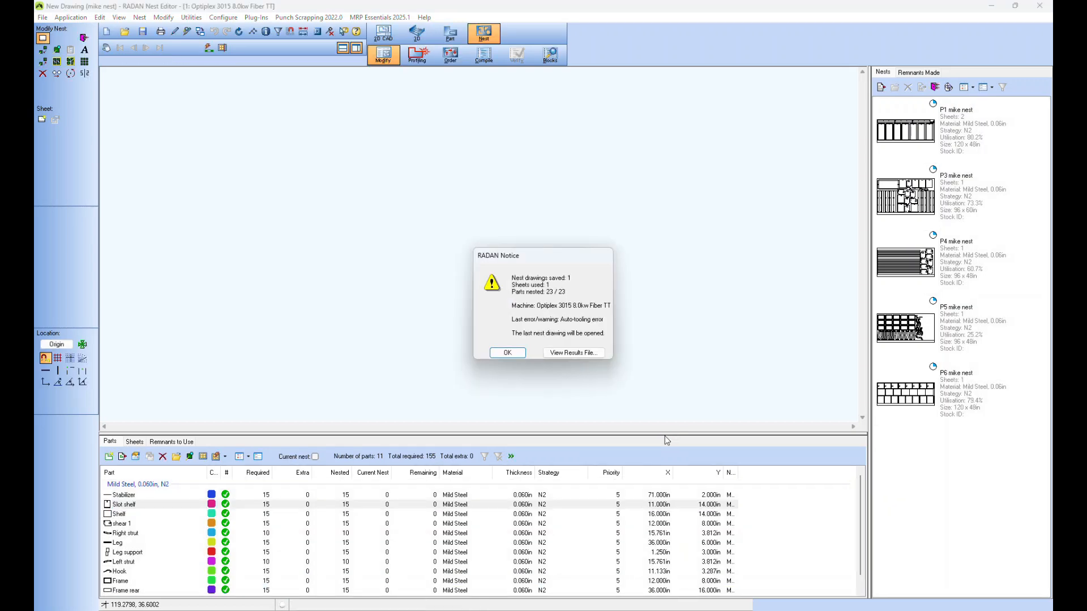
{"action": "left_click", "coordinate": [506, 354]}
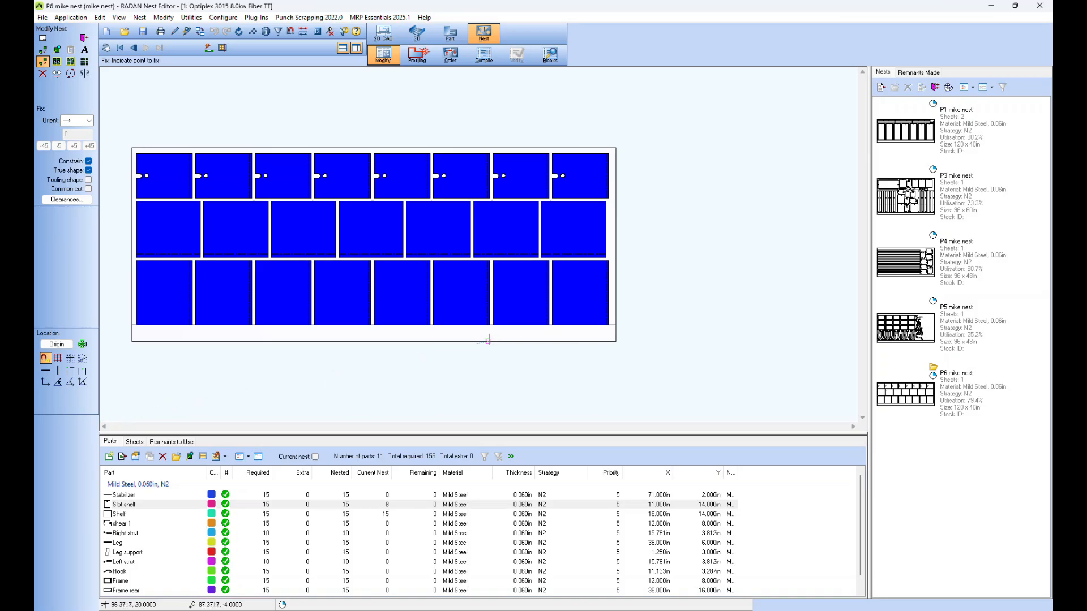
{"action": "left_click", "coordinate": [398, 173]}
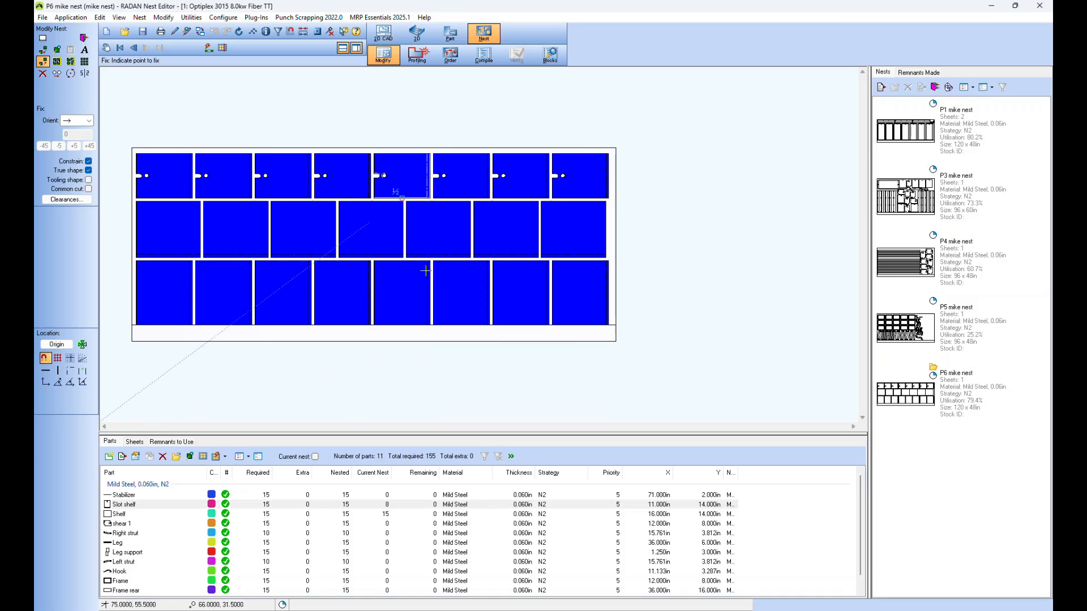